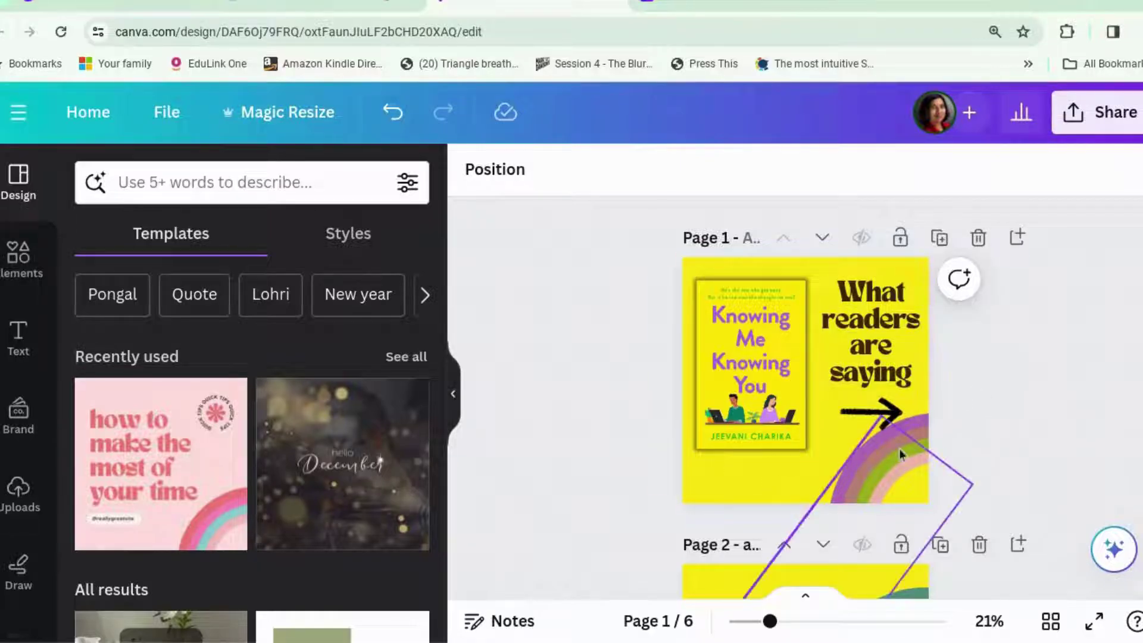
# Browse the current page, then return to the Canva home tab.
pyautogui.scroll(-3, 899, 469)
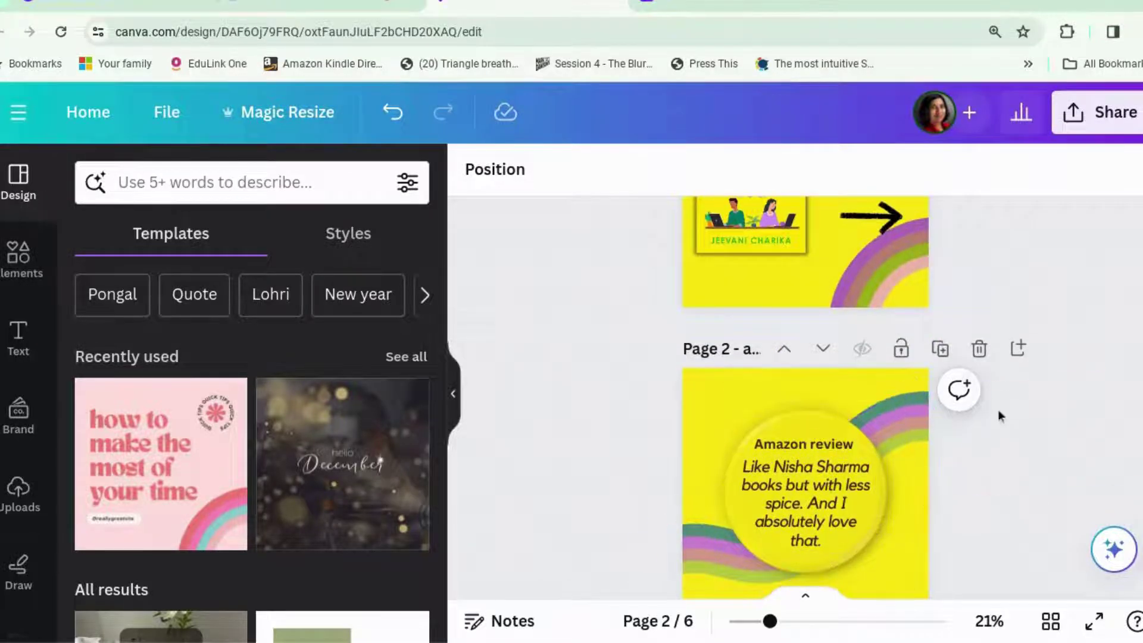
pyautogui.scroll(-5, 1015, 427)
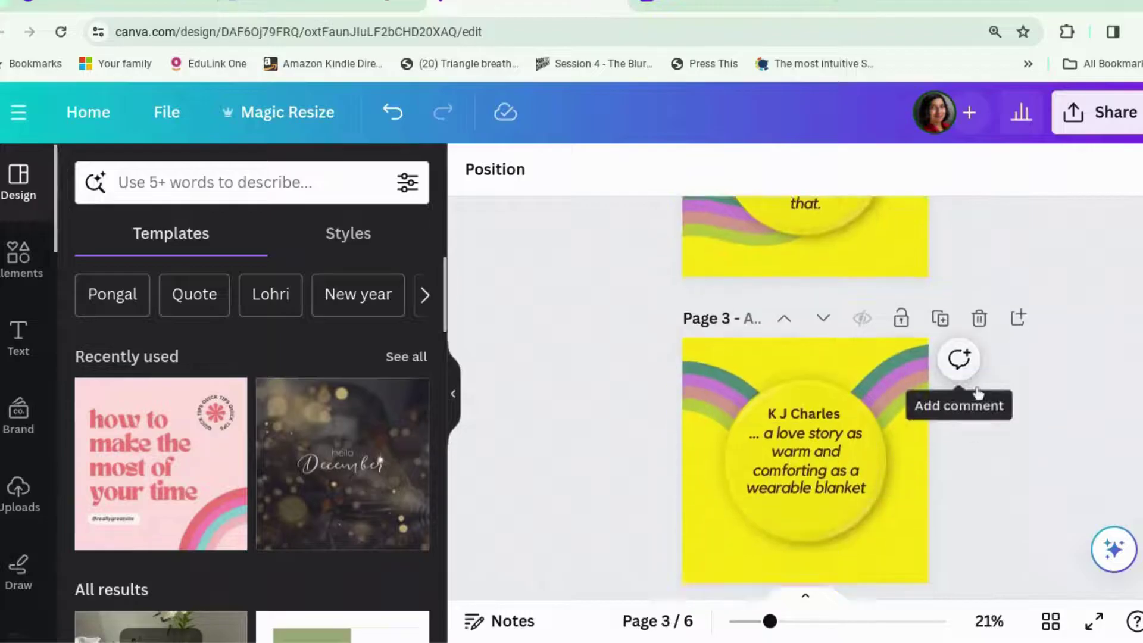
pyautogui.scroll(-5, 946, 387)
pyautogui.scroll(-8, 1006, 506)
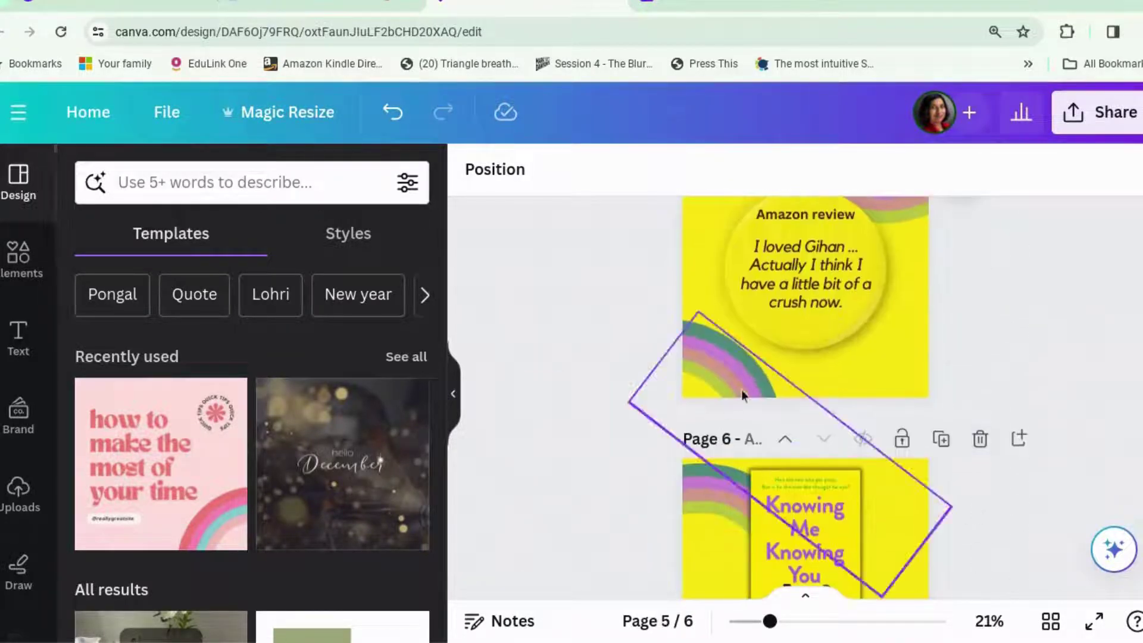
pyautogui.scroll(3, 846, 461)
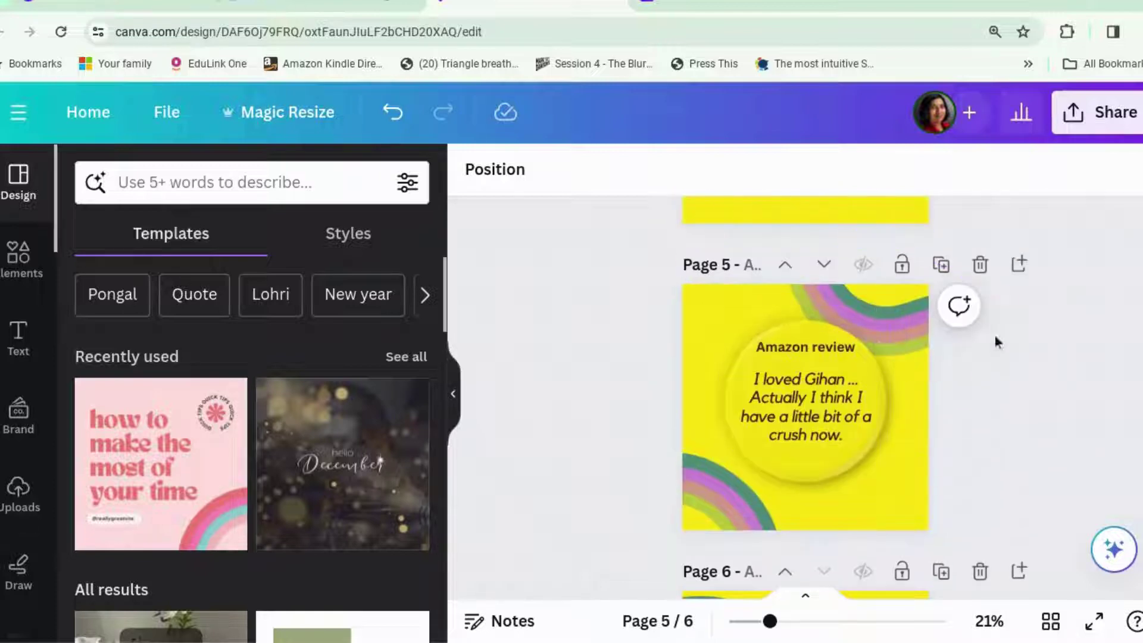
pyautogui.scroll(-5, 1062, 445)
pyautogui.scroll(-3, 964, 476)
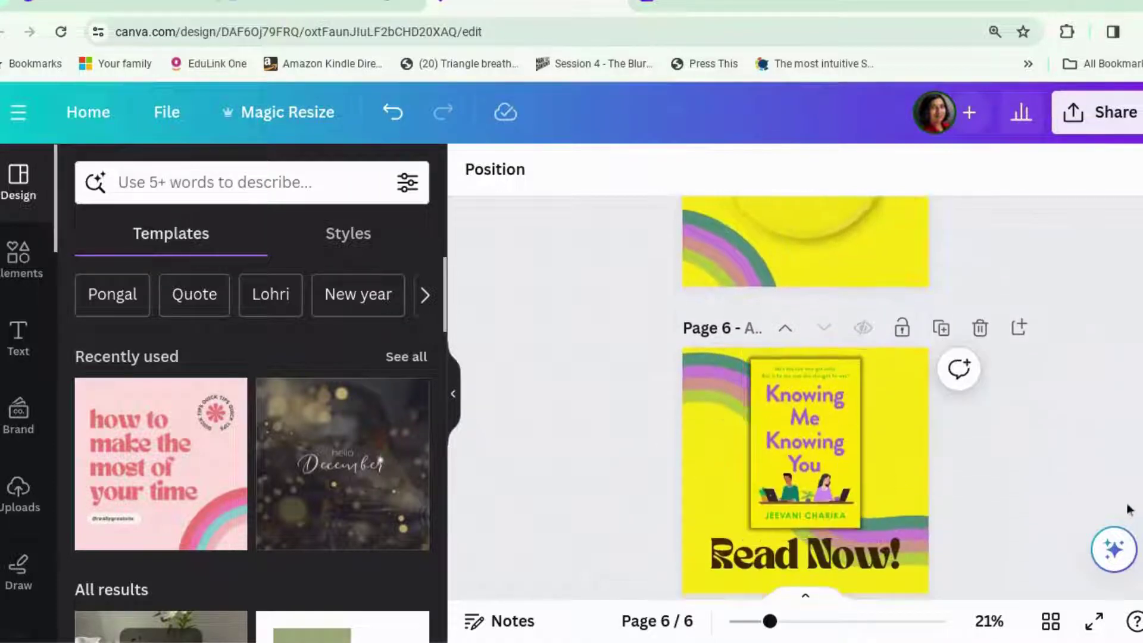
pyautogui.scroll(5, 1129, 509)
pyautogui.scroll(-5, 1129, 509)
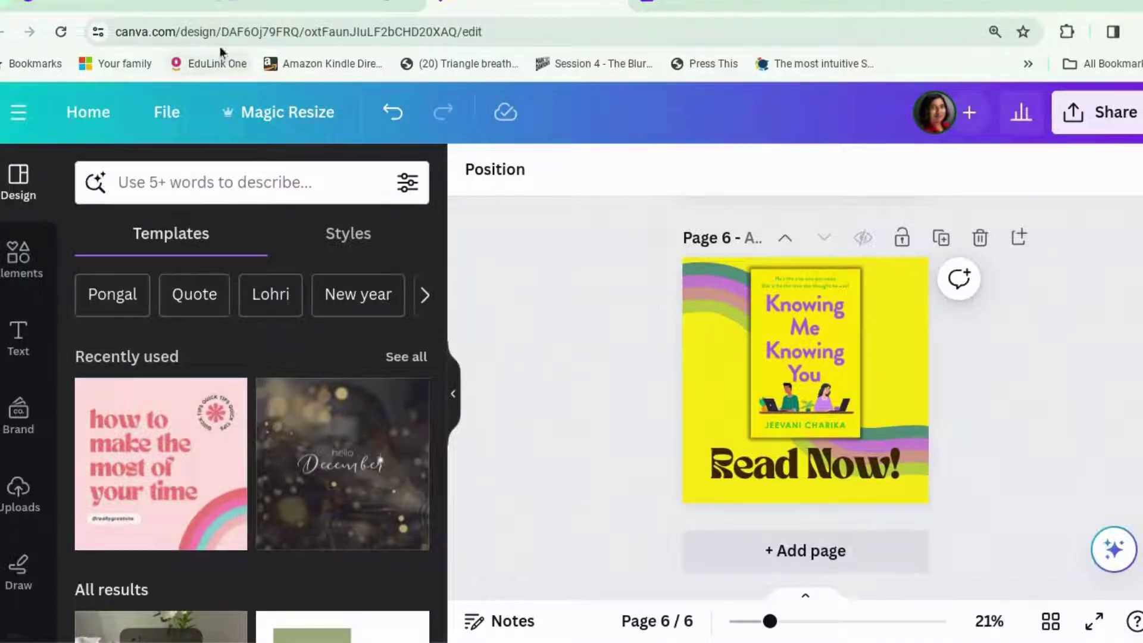
pyautogui.click(95, 3)
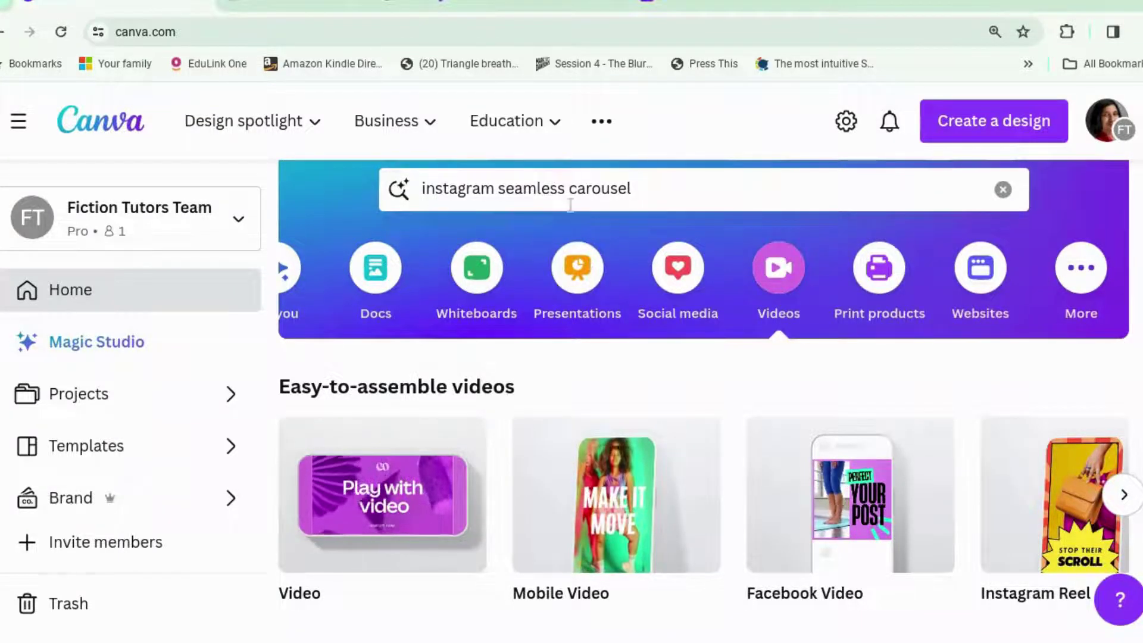
# Run the 'instagram seamless carousel' template search and scroll through the results.
pyautogui.click(655, 188)
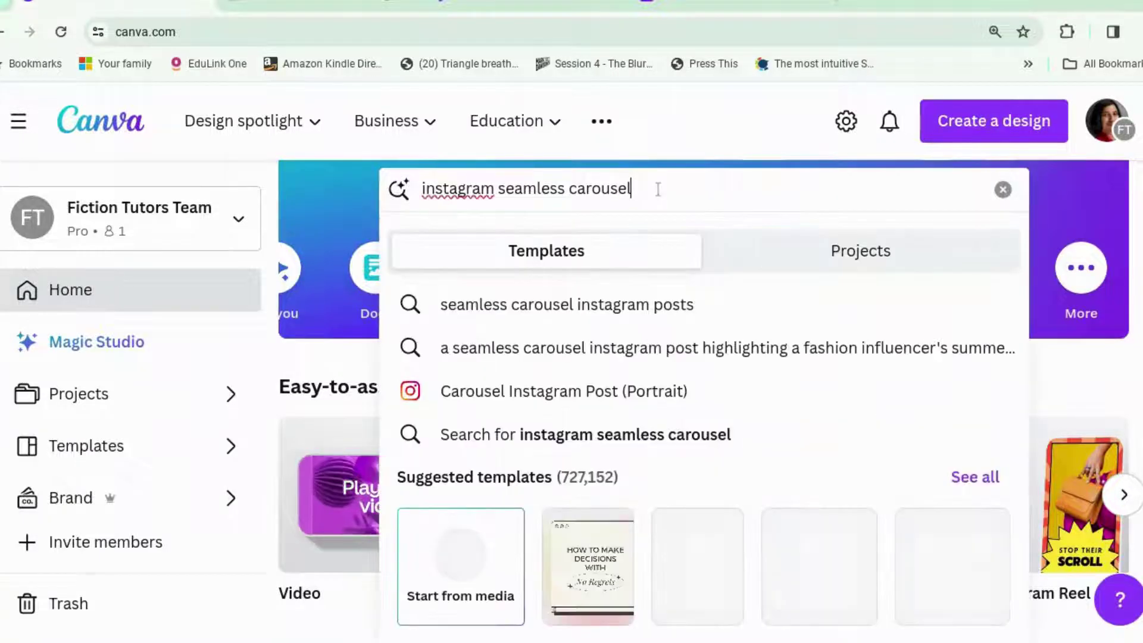
pyautogui.press('Return')
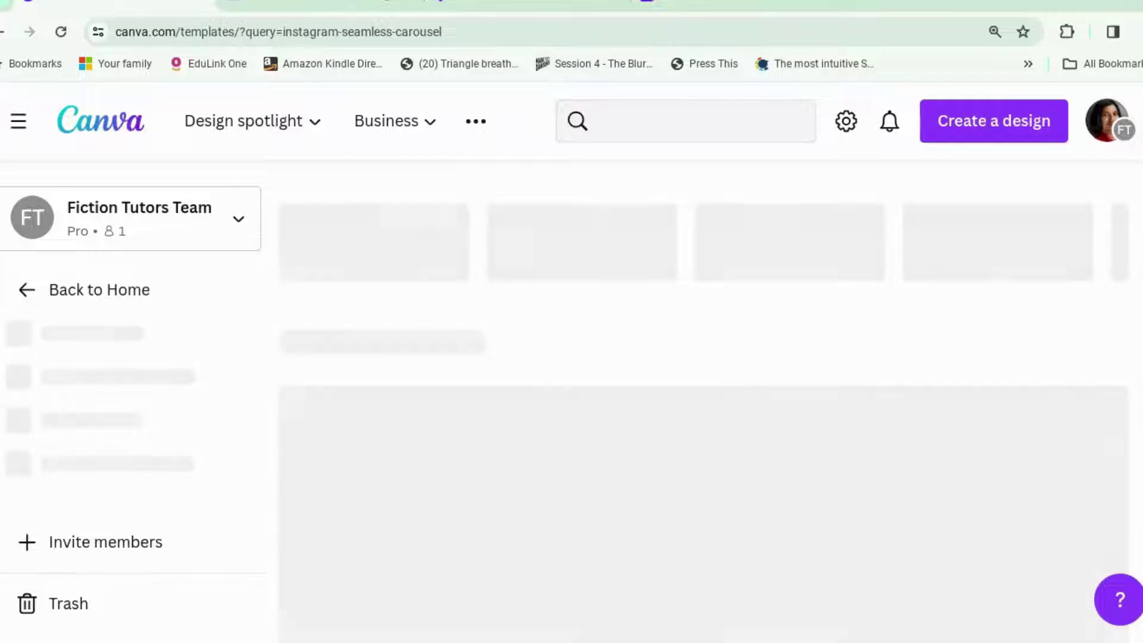
pyautogui.scroll(-7, 689, 355)
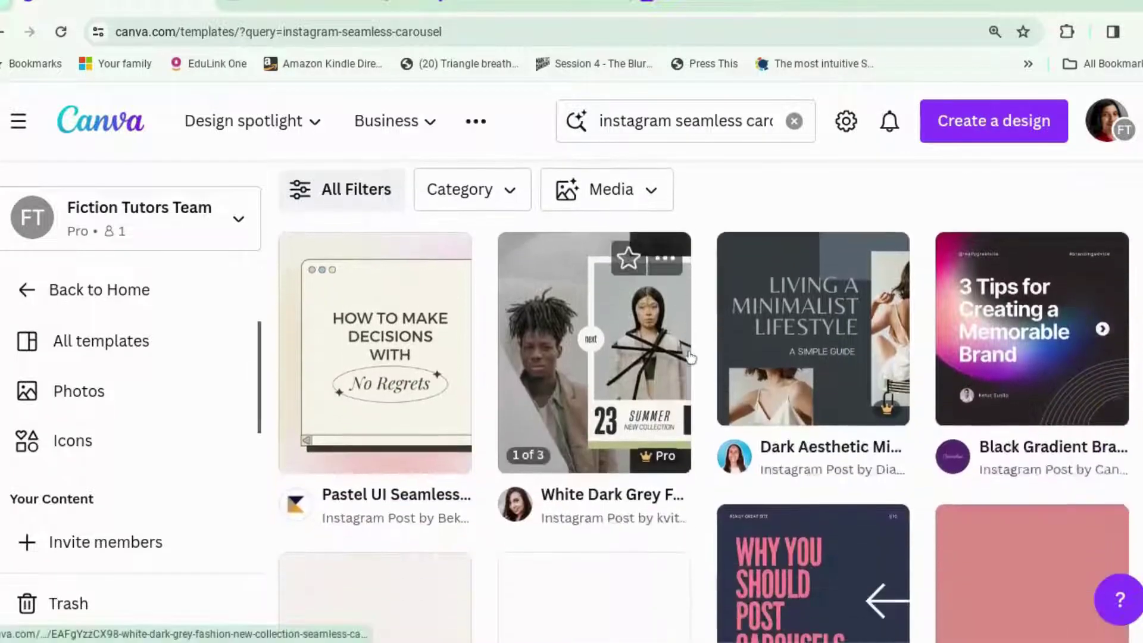
pyautogui.scroll(-10, 689, 356)
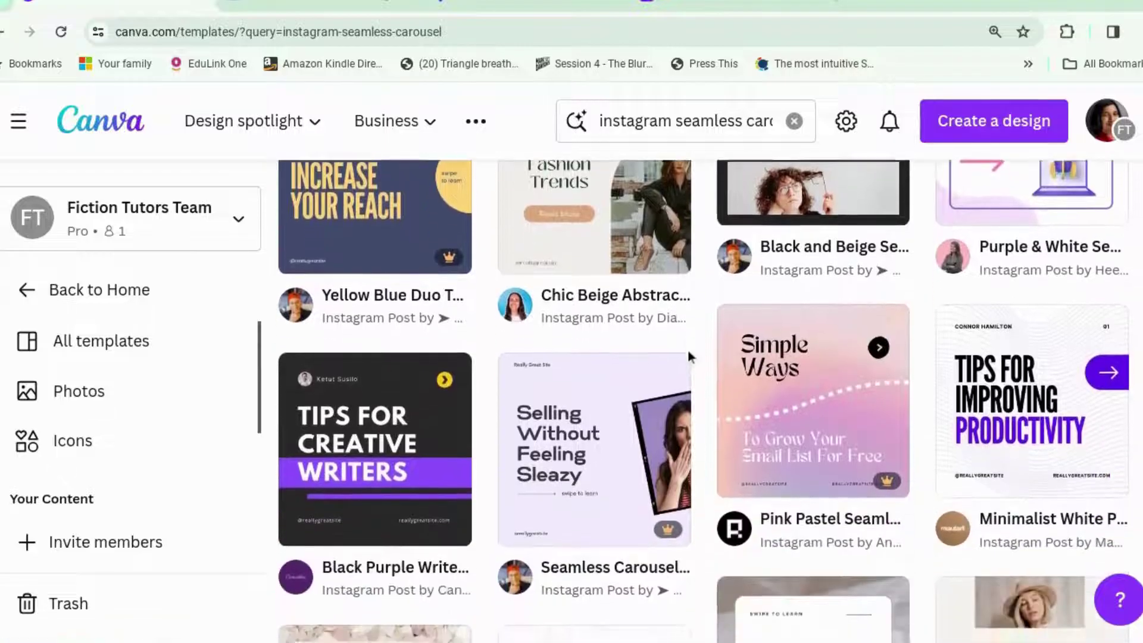
pyautogui.scroll(-7, 689, 358)
pyautogui.scroll(-14, 689, 358)
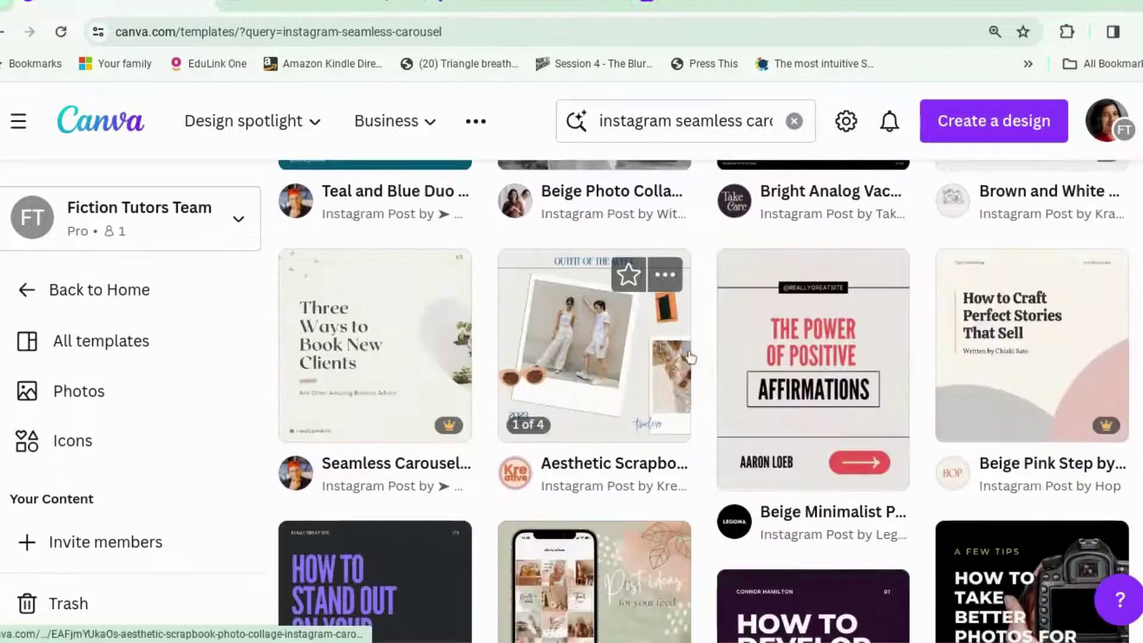
pyautogui.scroll(-9, 689, 356)
pyautogui.scroll(-11, 689, 357)
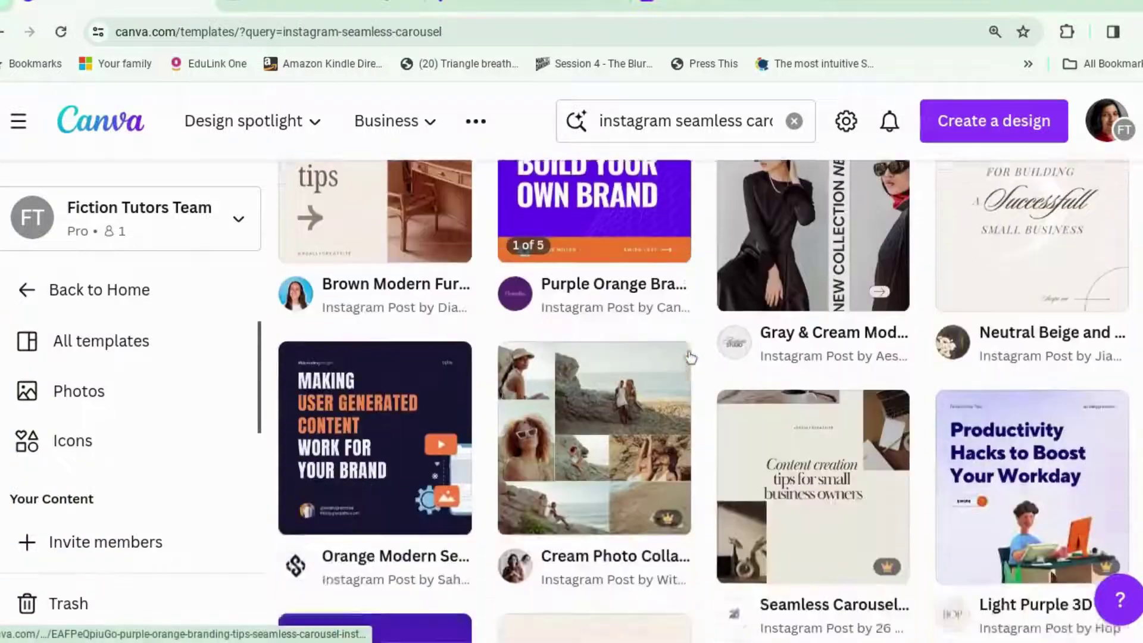
pyautogui.scroll(-16, 689, 357)
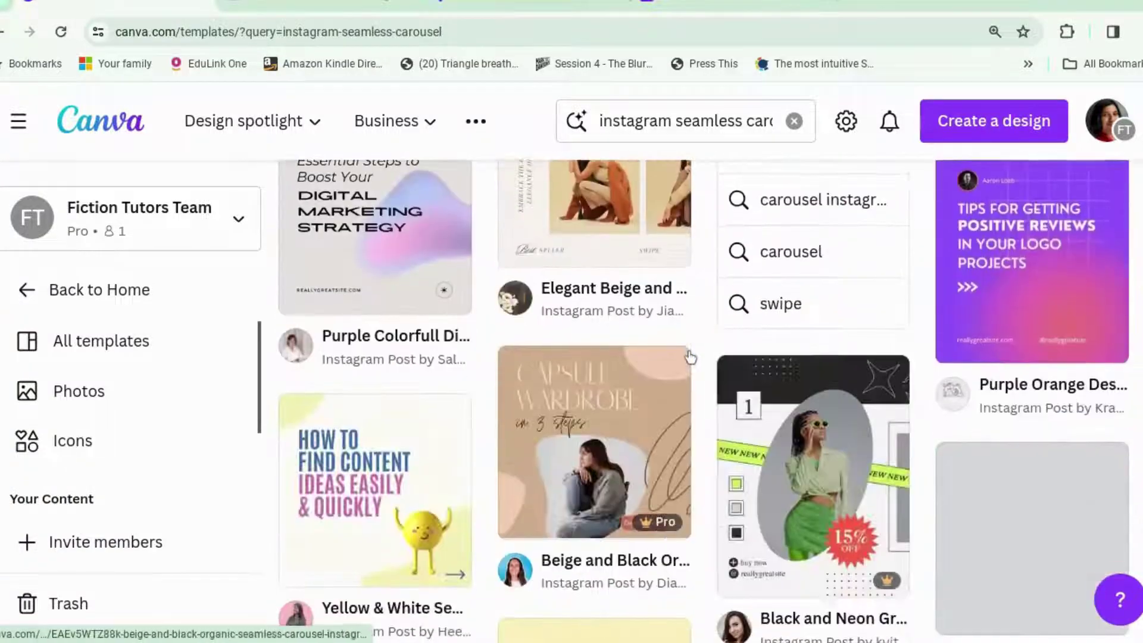
pyautogui.scroll(-13, 784, 362)
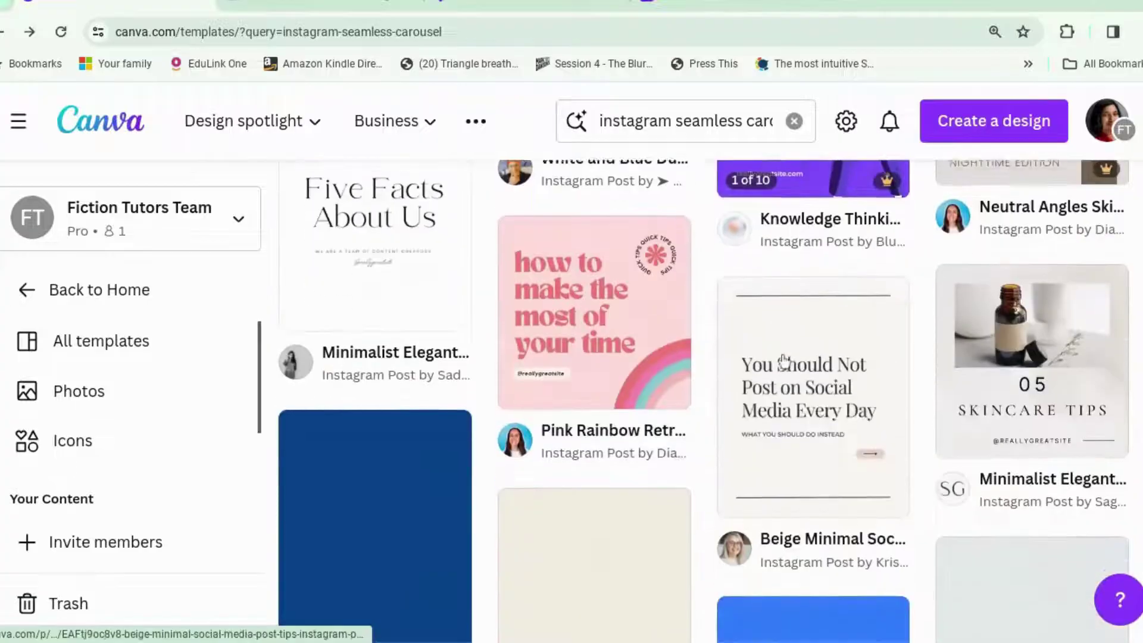
pyautogui.scroll(2, 784, 361)
pyautogui.scroll(3, 784, 361)
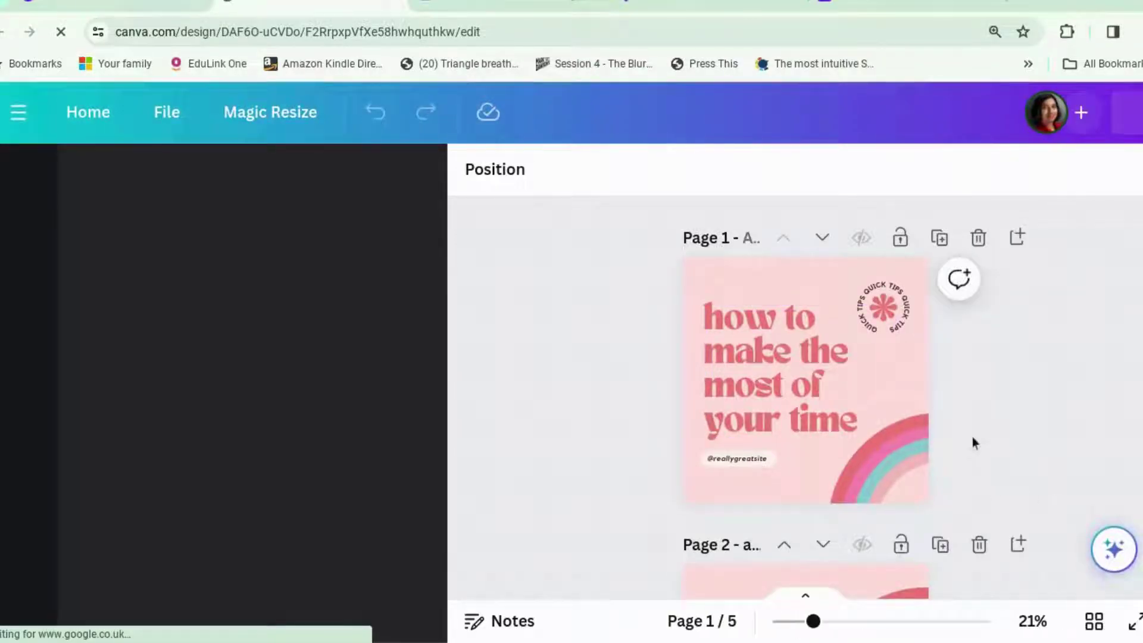
# Scroll through the pages of the pink carousel template.
pyautogui.scroll(-4, 970, 433)
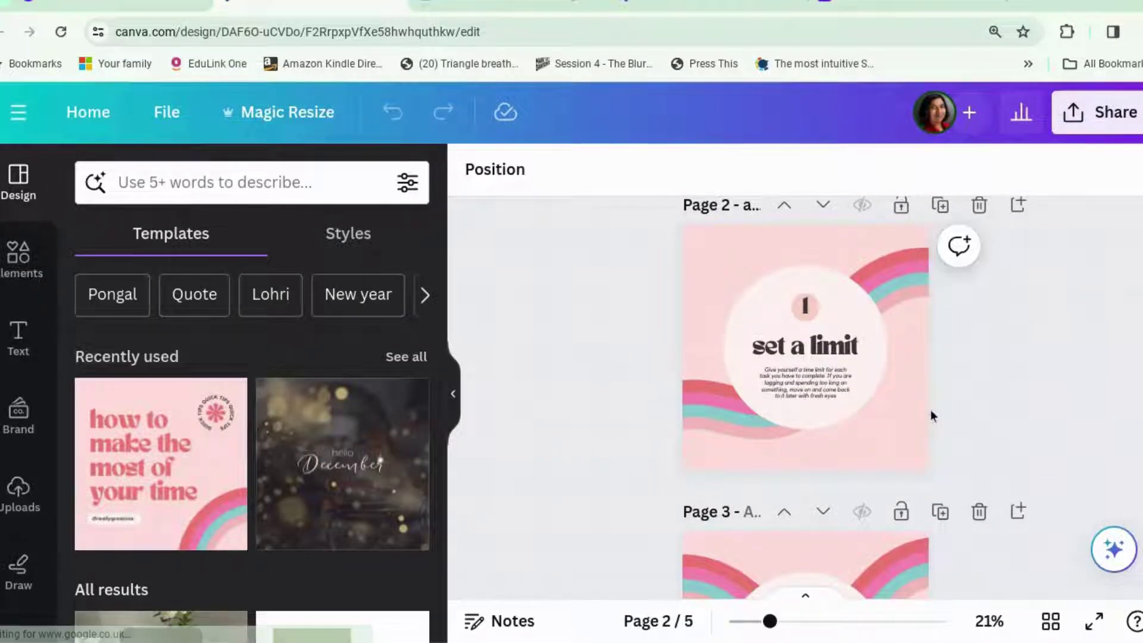
pyautogui.scroll(3, 931, 410)
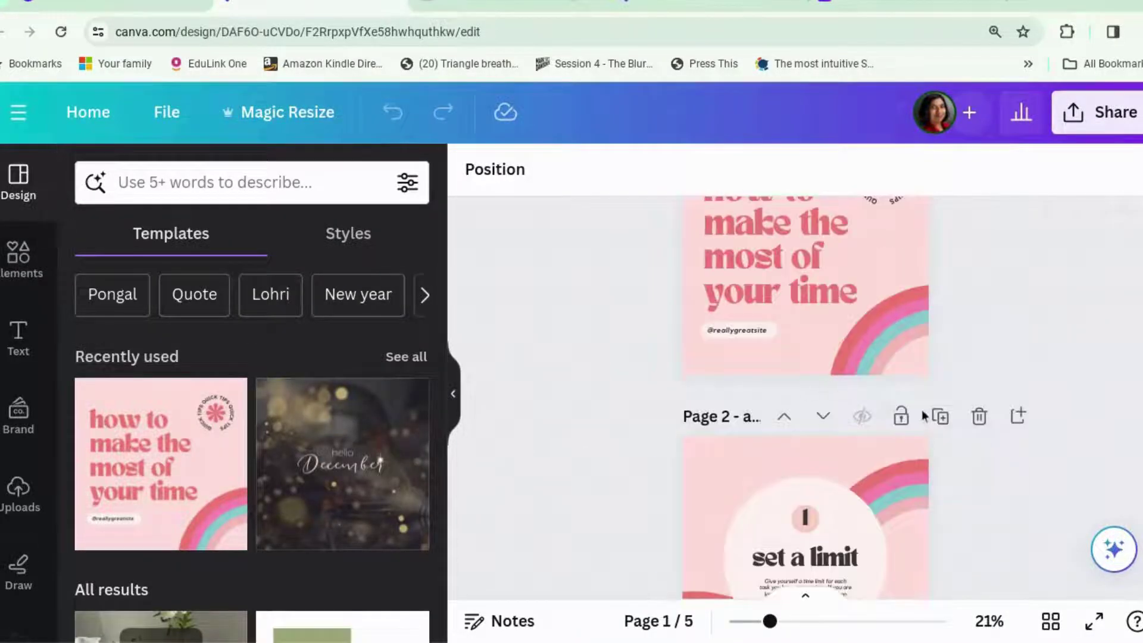
pyautogui.scroll(-3, 921, 415)
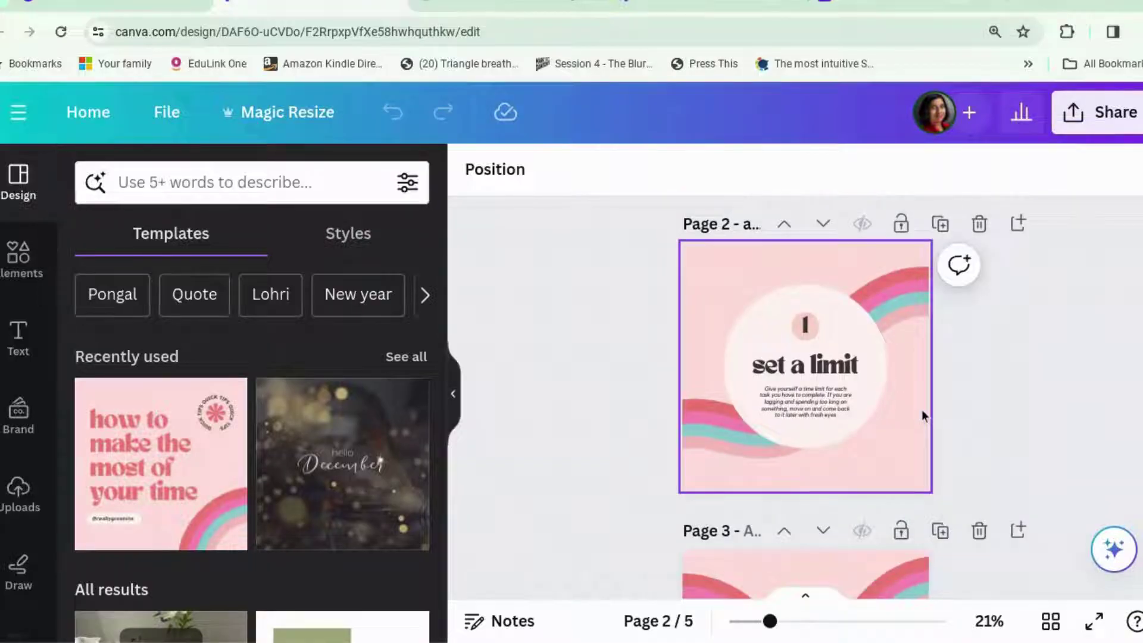
pyautogui.scroll(5, 922, 410)
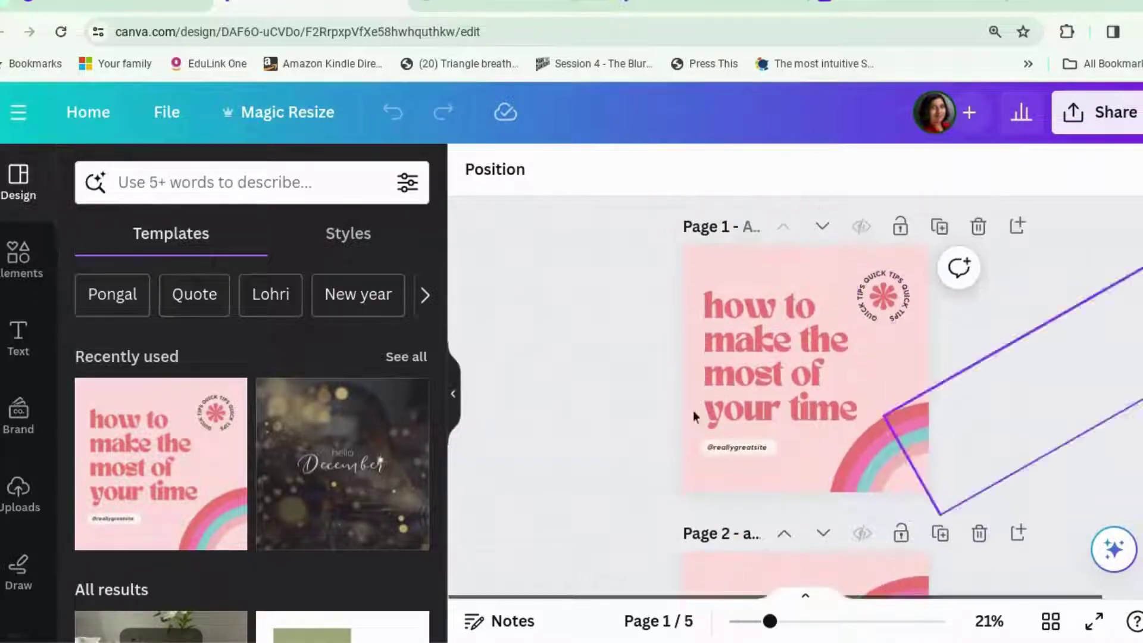
# Show the uploaded images and scroll down to the 'Knowing Me Knowing You' cover.
pyautogui.click(8, 499)
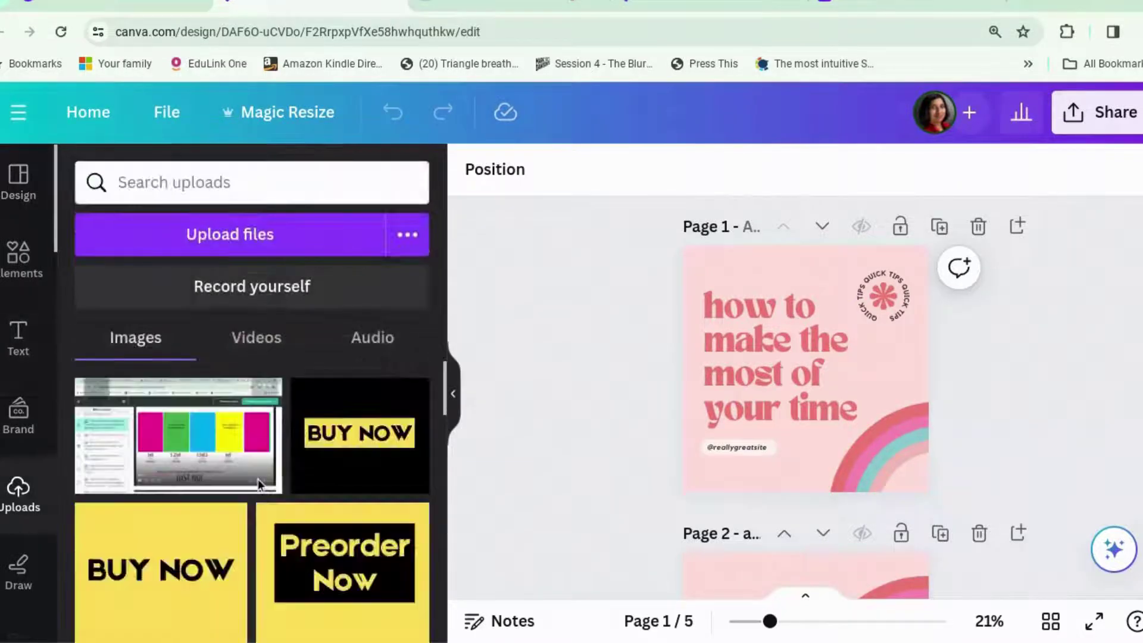
pyautogui.scroll(-10, 259, 485)
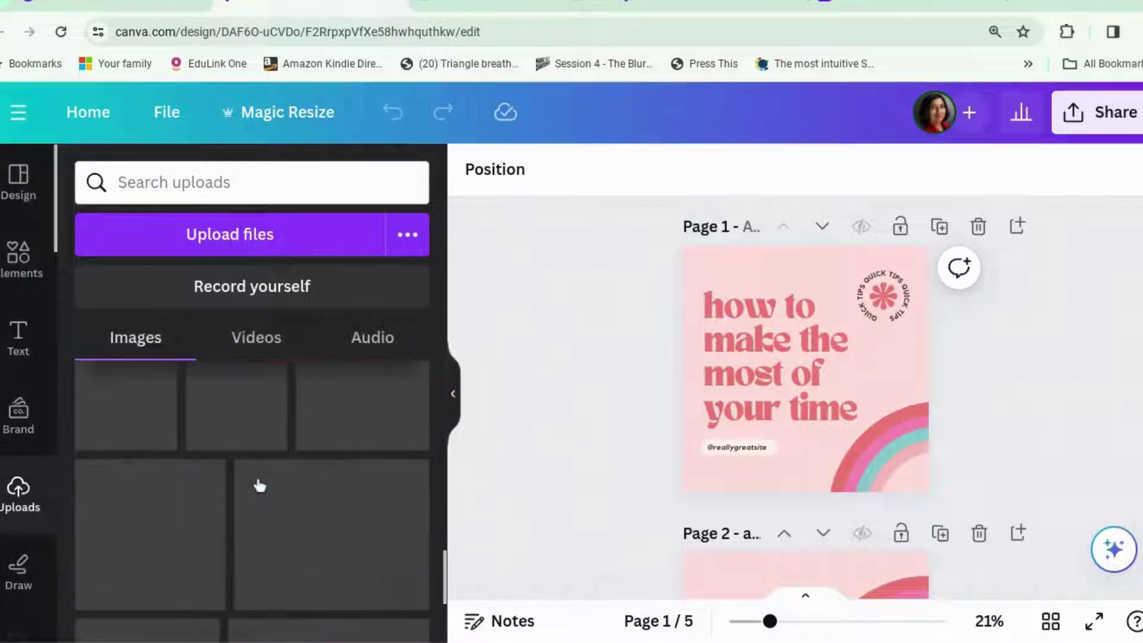
pyautogui.scroll(-5, 258, 485)
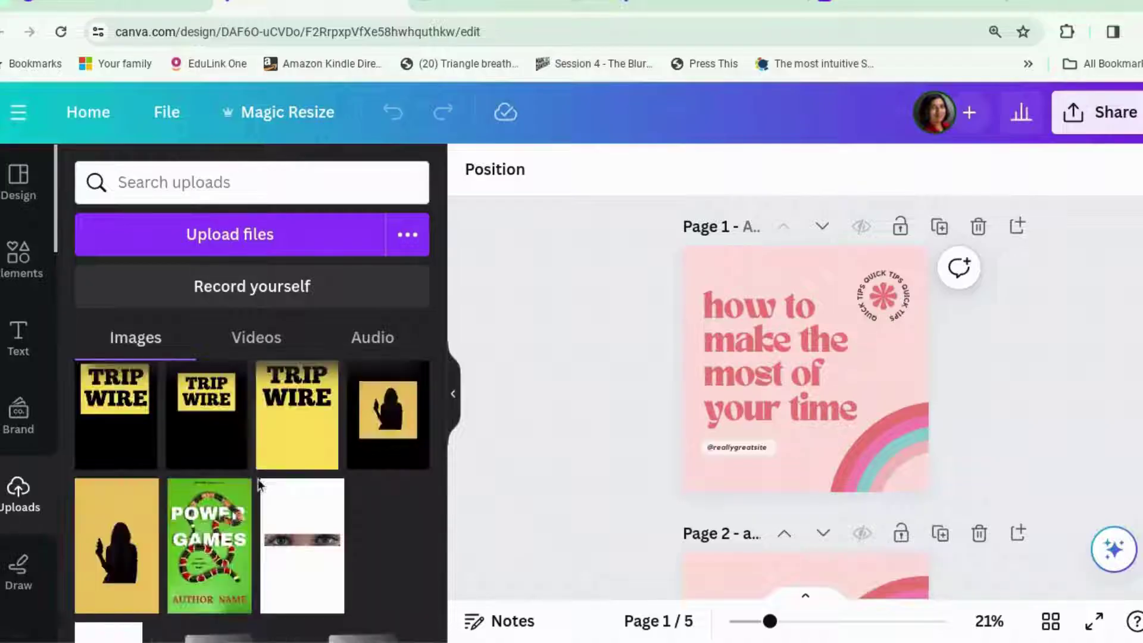
pyautogui.scroll(-5, 259, 485)
pyautogui.scroll(-5, 260, 485)
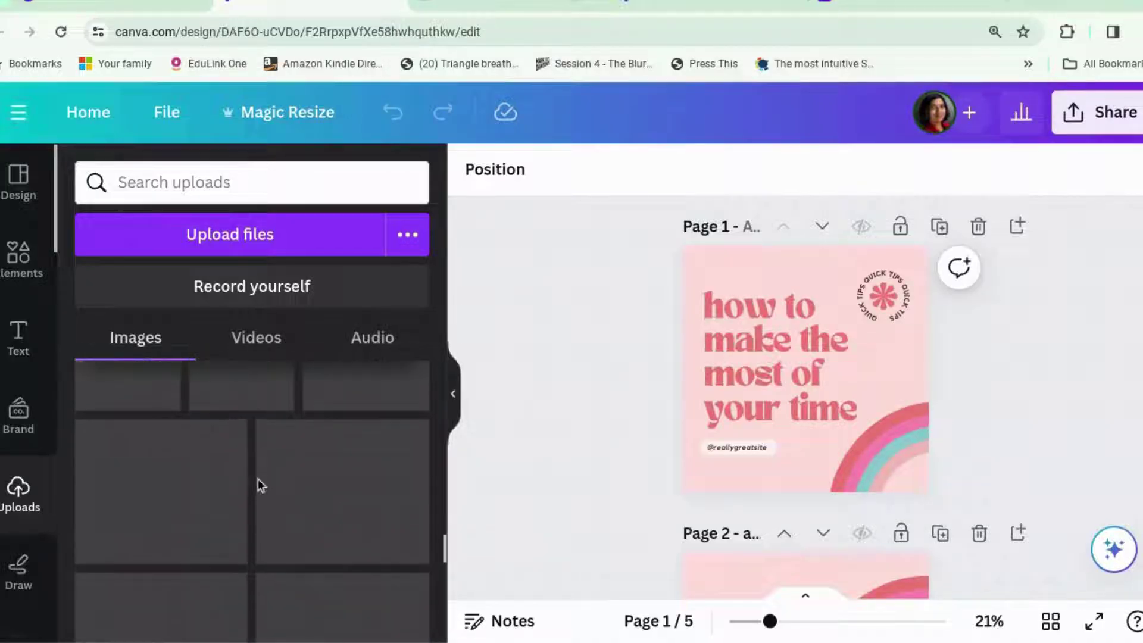
pyautogui.scroll(-5, 260, 485)
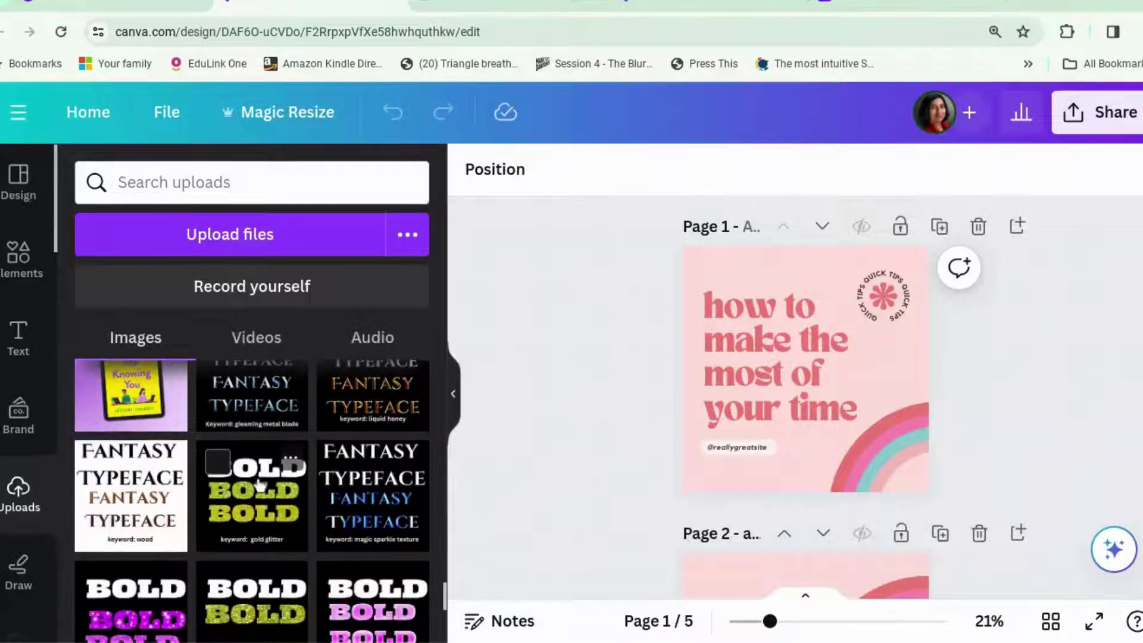
pyautogui.scroll(-5, 260, 485)
pyautogui.scroll(-5, 260, 485)
pyautogui.scroll(-5, 260, 484)
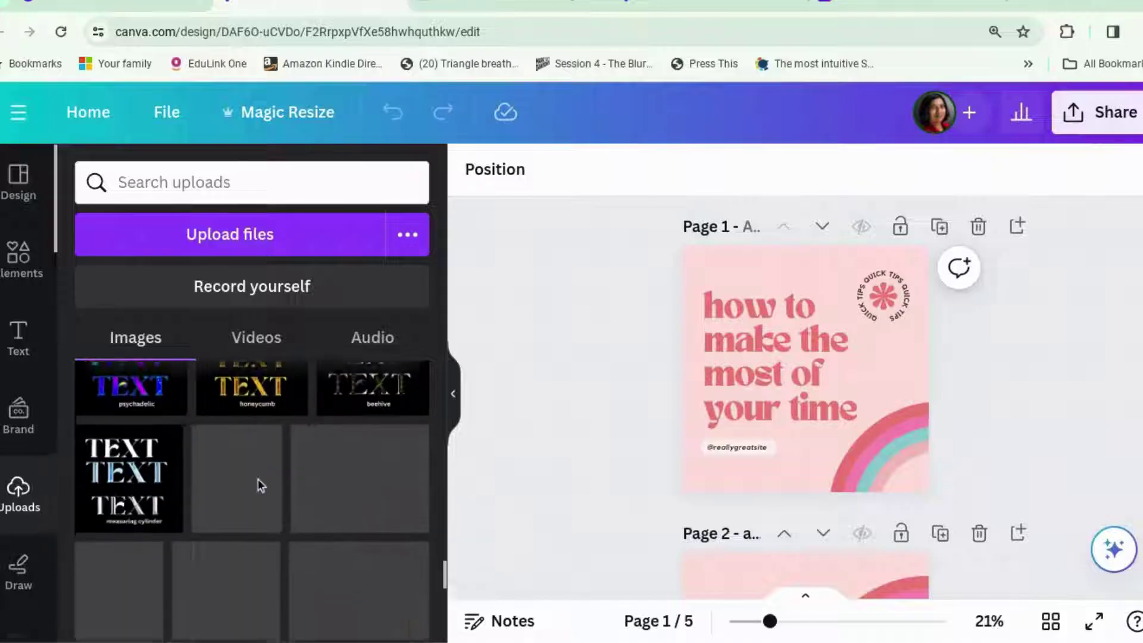
pyautogui.scroll(-5, 260, 485)
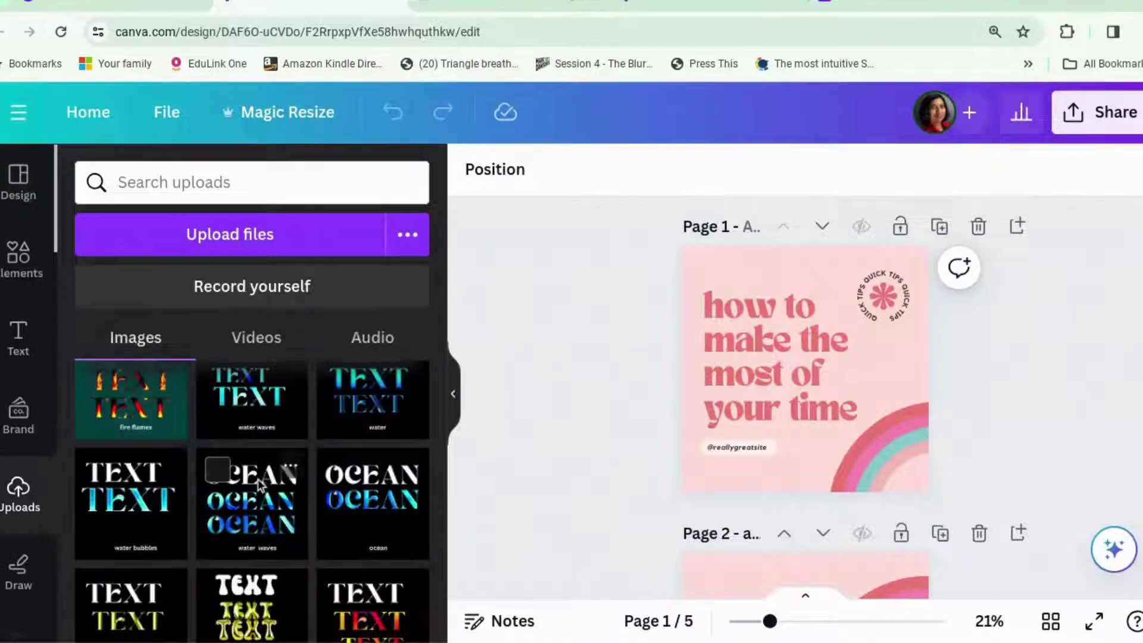
pyautogui.scroll(-5, 259, 485)
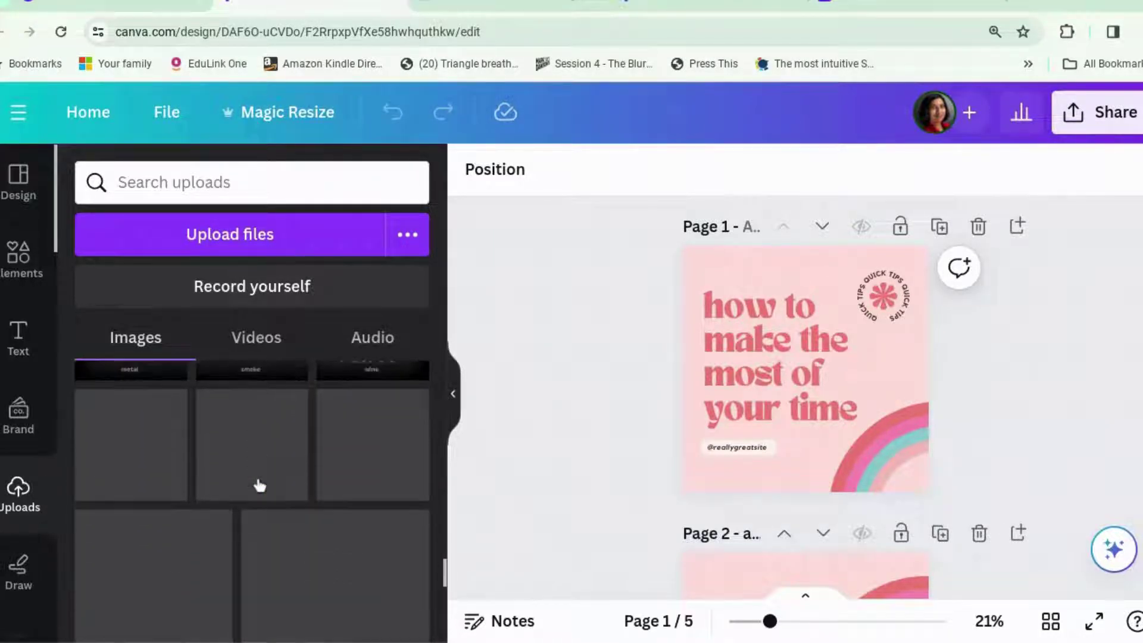
pyautogui.scroll(-5, 259, 486)
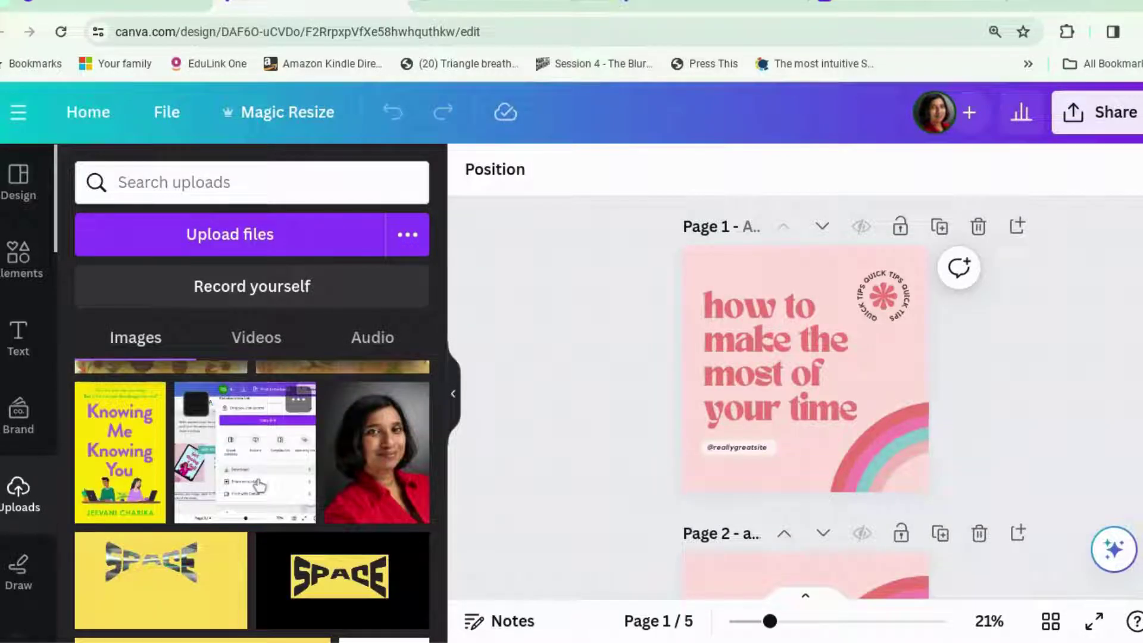
# Add the 'Knowing Me Knowing You' cover to page 1 and copy it.
pyautogui.click(89, 459)
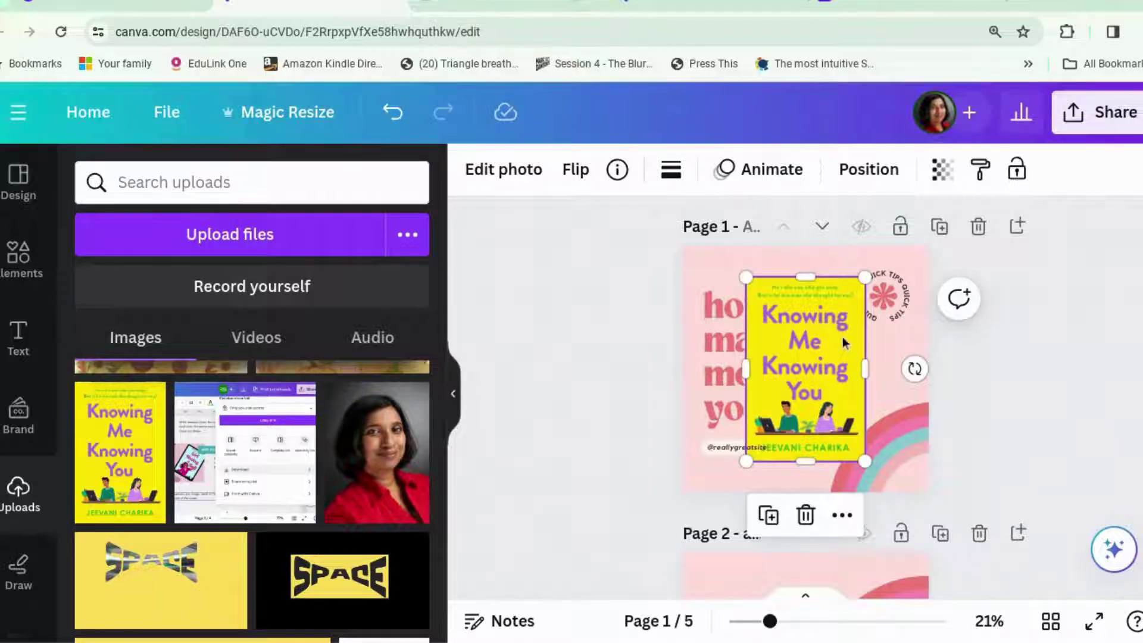
pyautogui.click(1091, 345)
pyautogui.click(831, 354)
pyautogui.rightClick(833, 352)
pyautogui.moveTo(833, 351)
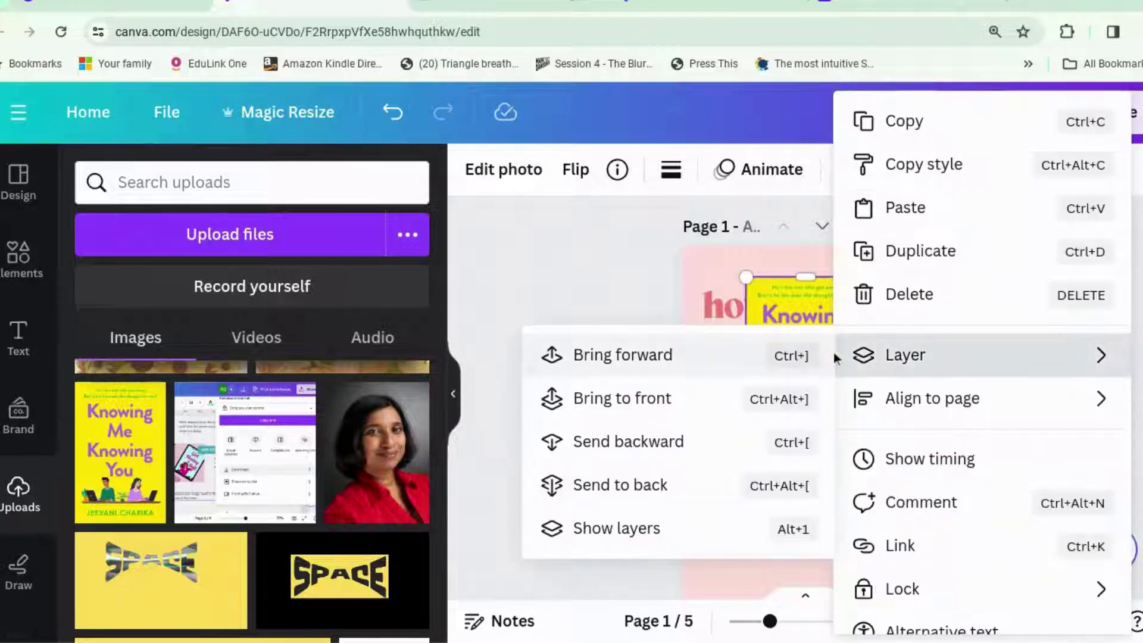
pyautogui.click(918, 130)
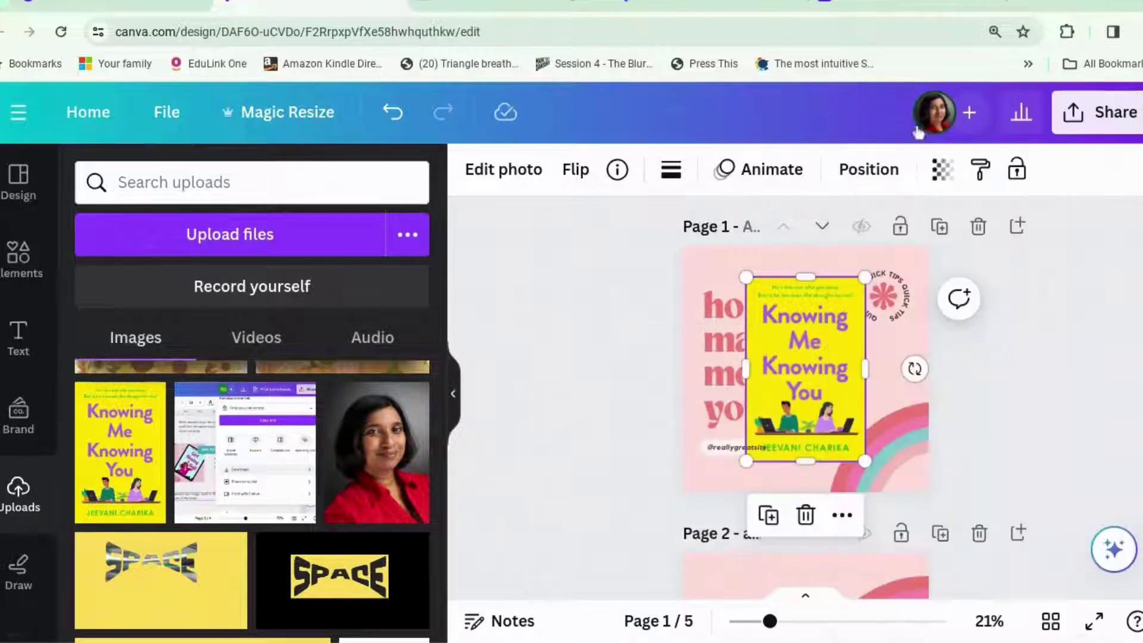
# Paste the book cover onto pages 2, 3, 4 and 5.
pyautogui.scroll(-1, 823, 528)
pyautogui.click(818, 510)
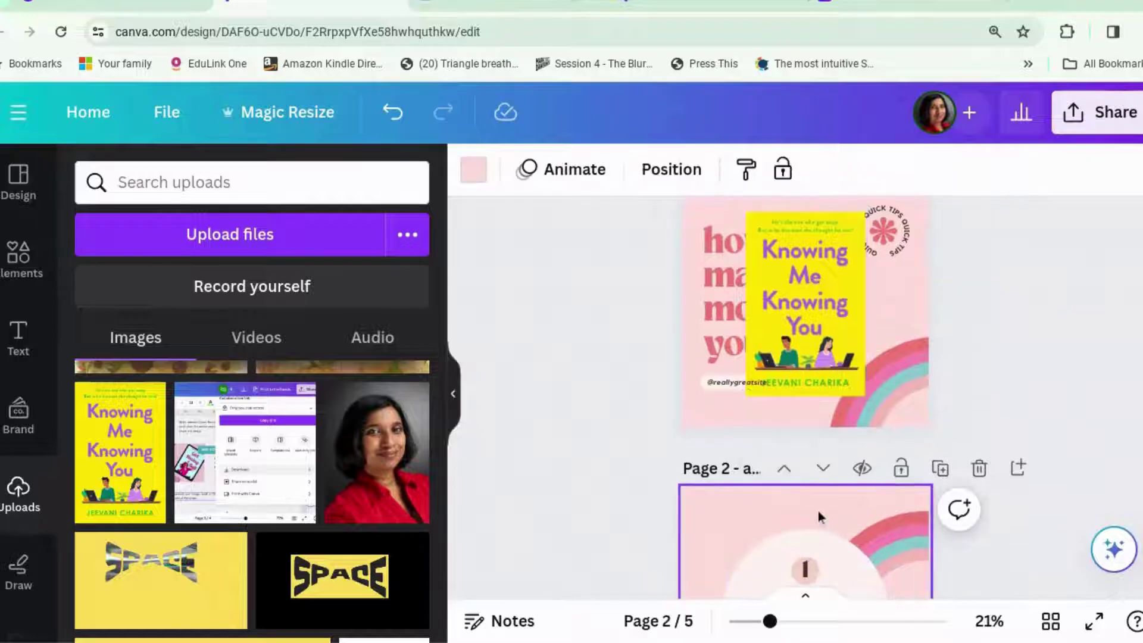
pyautogui.hotkey('ctrl', 'v')
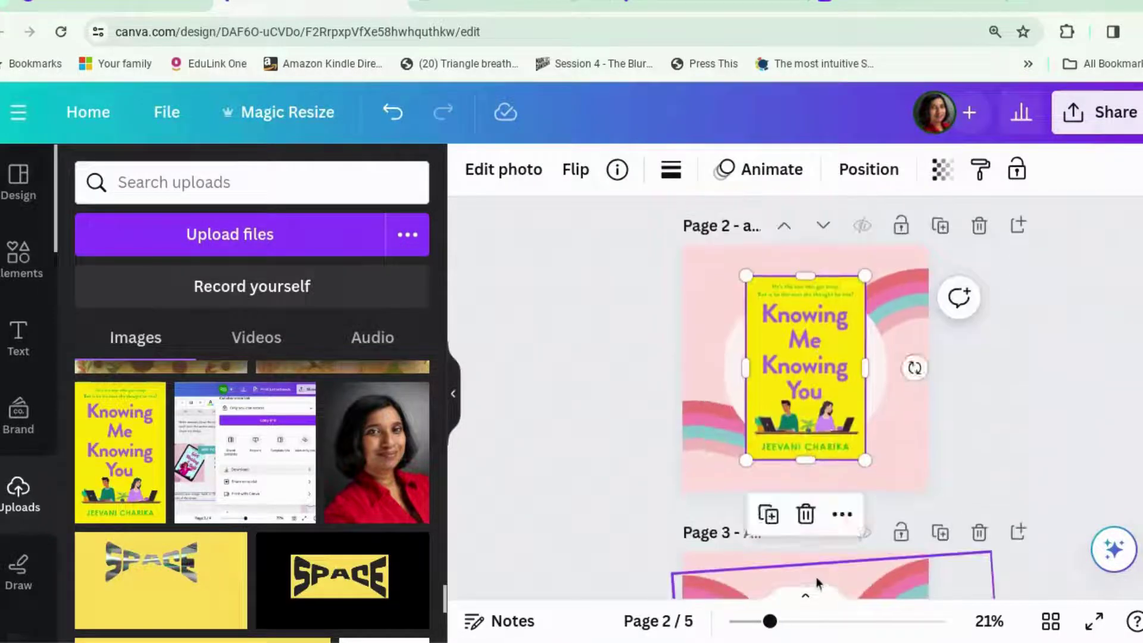
pyautogui.scroll(-5, 773, 357)
pyautogui.click(770, 277)
pyautogui.hotkey('ctrl', 'v')
pyautogui.scroll(-2, 791, 498)
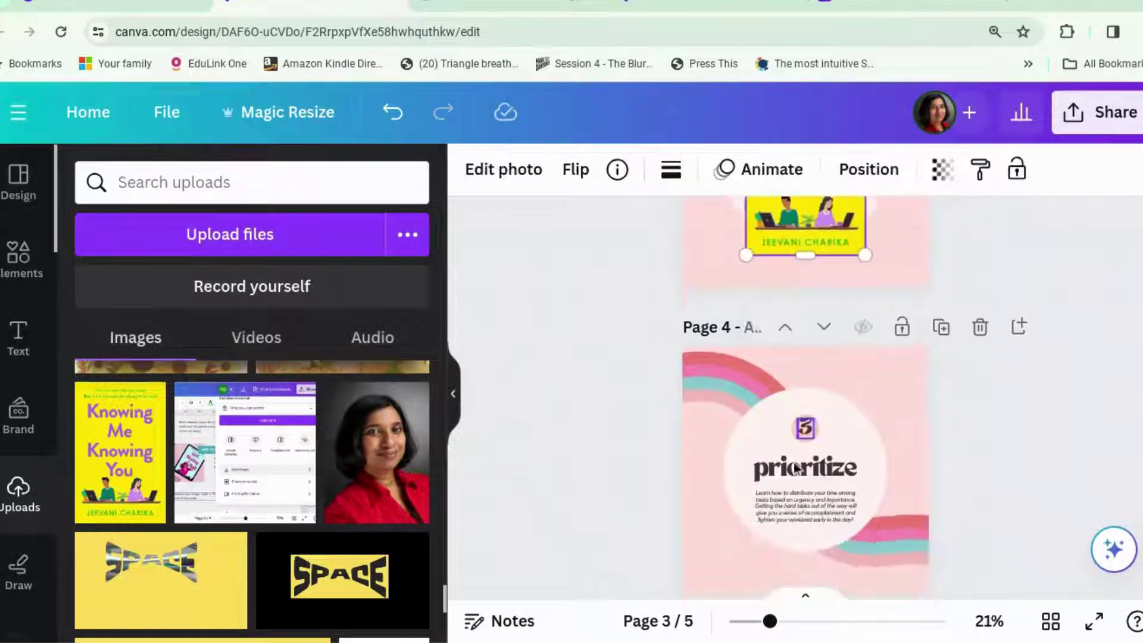
pyautogui.click(797, 491)
pyautogui.hotkey('ctrl', 'v')
pyautogui.scroll(-3, 797, 491)
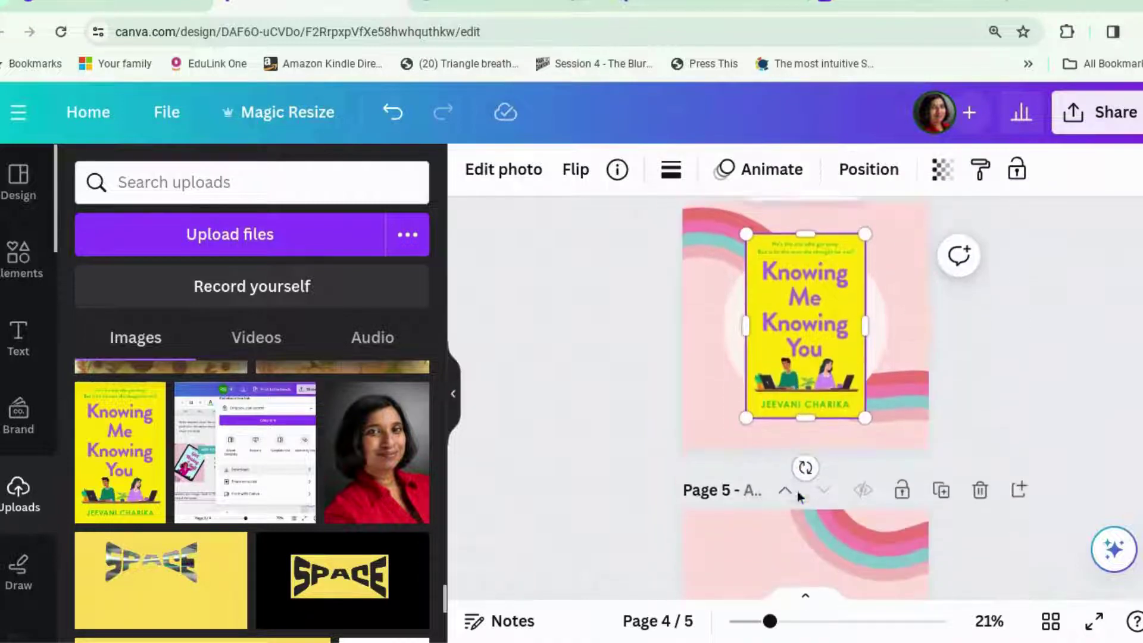
pyautogui.click(798, 490)
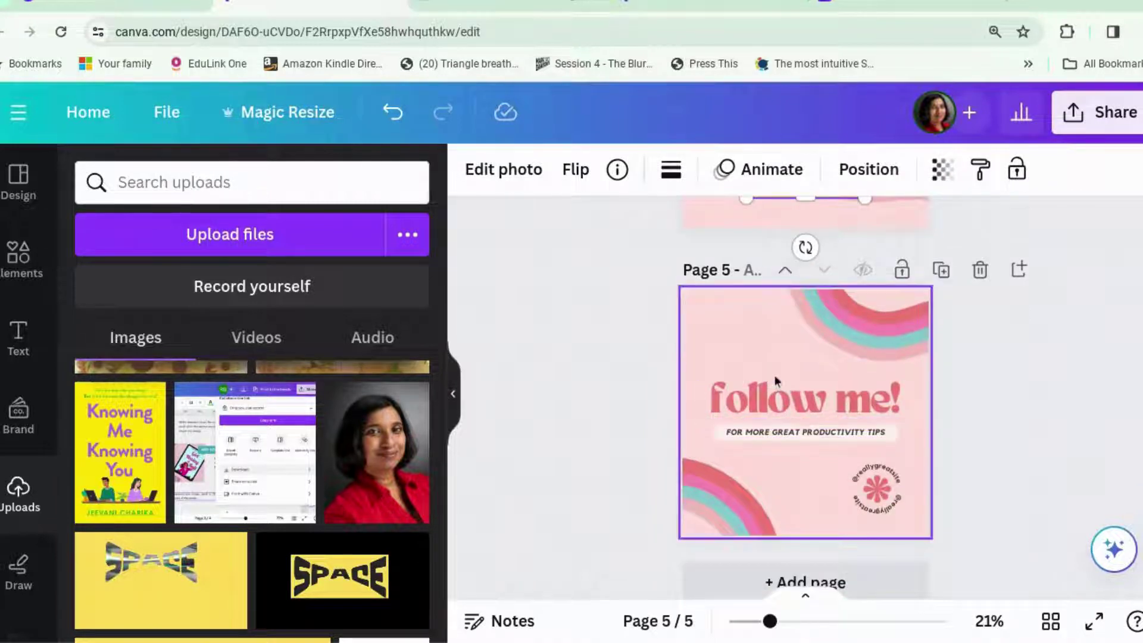
pyautogui.click(788, 438)
pyautogui.click(788, 431)
pyautogui.hotkey('ctrl', 'v')
# Apply the cover's colours to pages 1 and 2.
pyautogui.click(1021, 374)
pyautogui.scroll(15, 1021, 373)
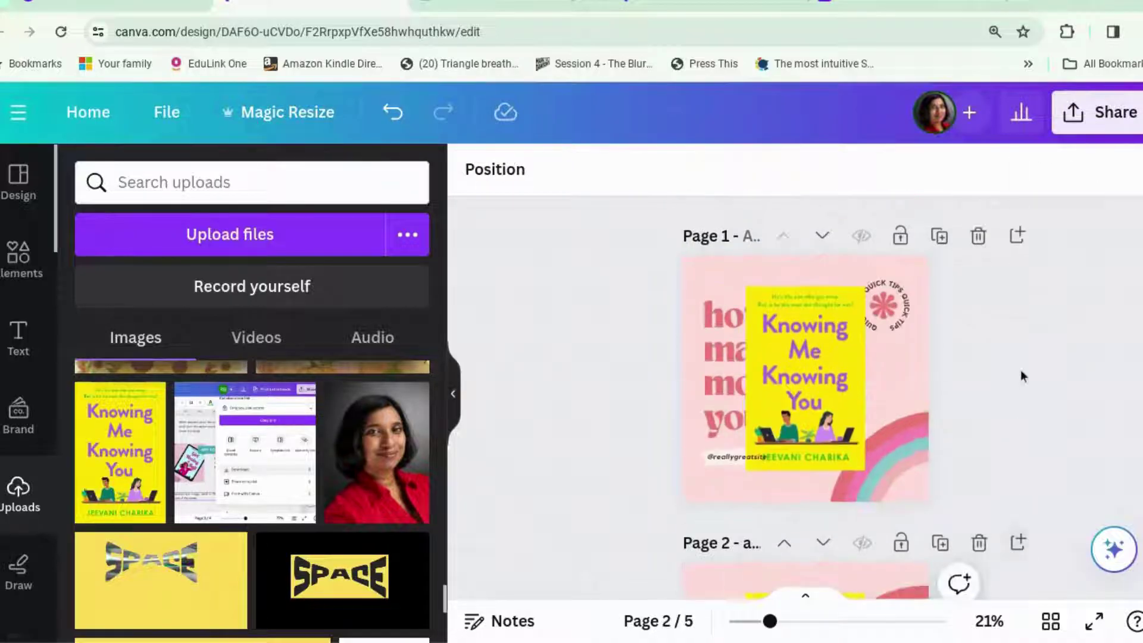
pyautogui.rightClick(847, 348)
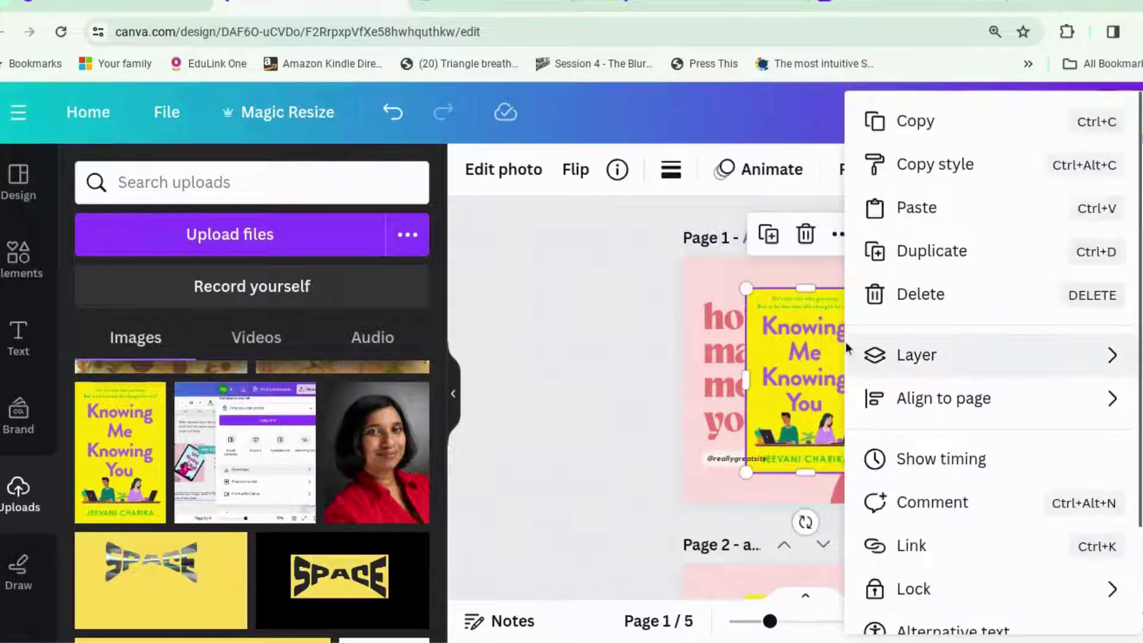
pyautogui.scroll(-2, 953, 381)
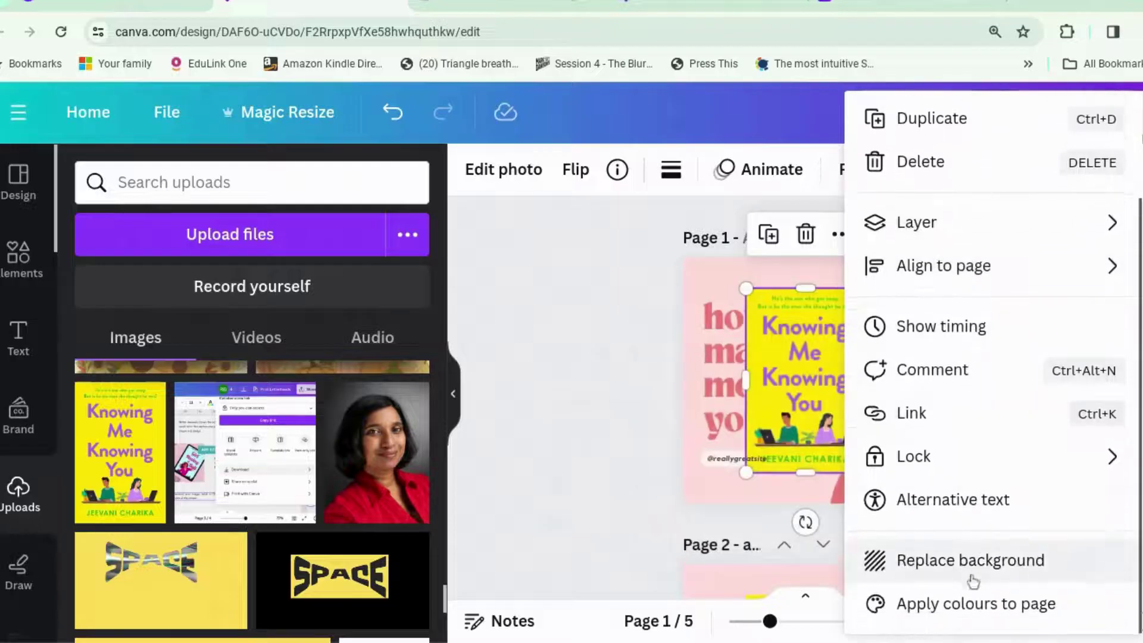
pyautogui.click(976, 610)
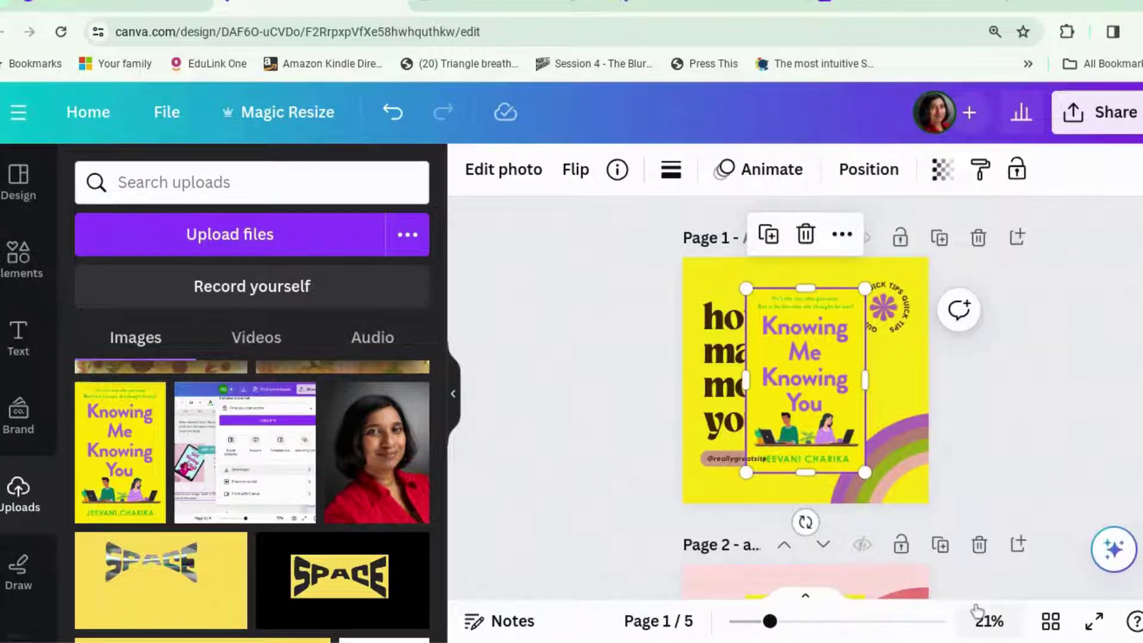
pyautogui.scroll(-5, 1010, 450)
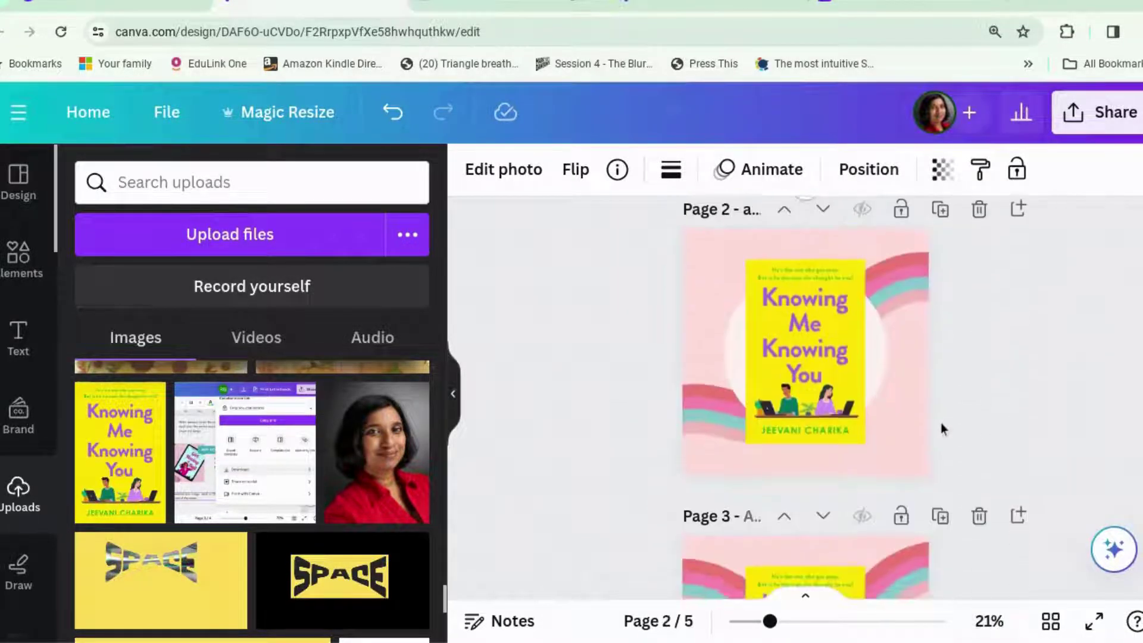
pyautogui.rightClick(849, 391)
pyautogui.scroll(-2, 977, 536)
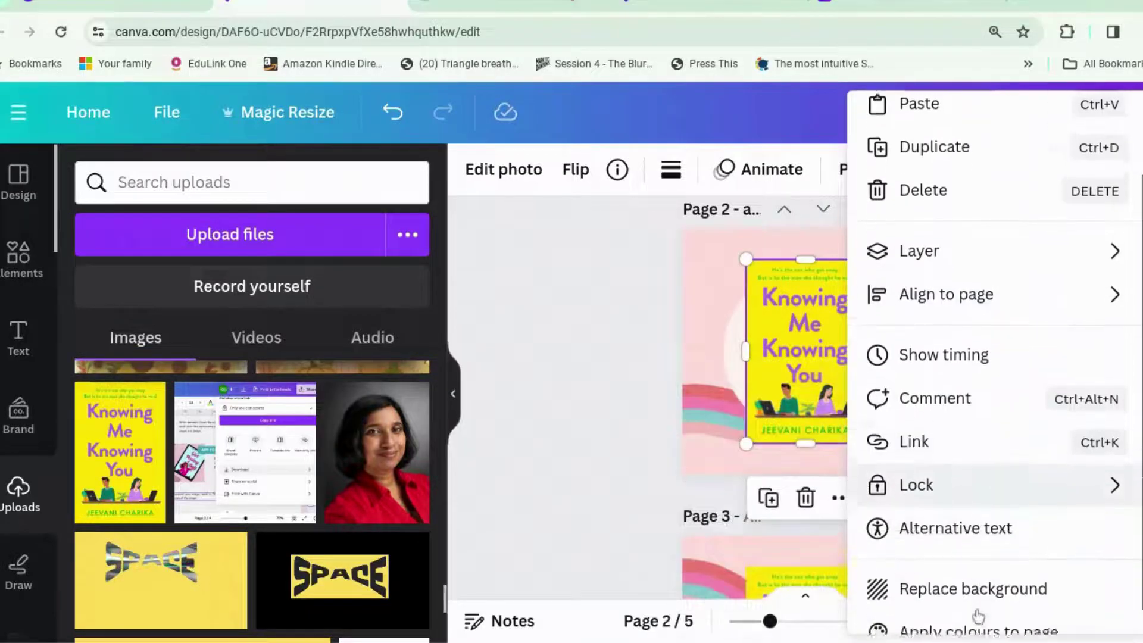
pyautogui.click(983, 625)
# Apply the cover's colours to pages 3, 4 and 5.
pyautogui.scroll(-3, 868, 532)
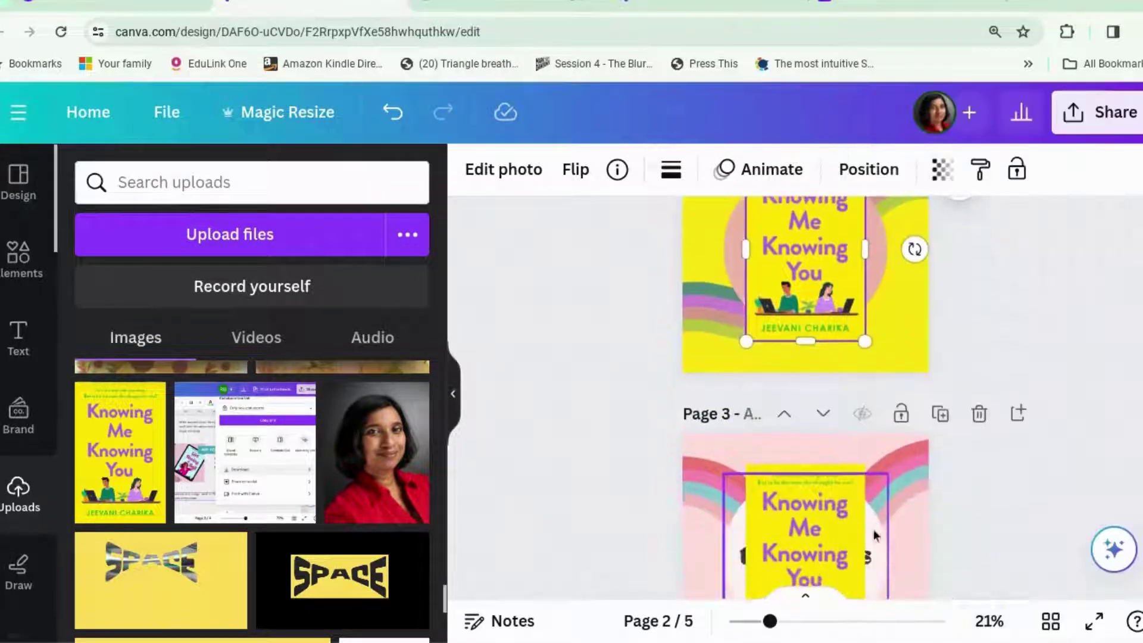
pyautogui.click(808, 537)
pyautogui.rightClick(809, 537)
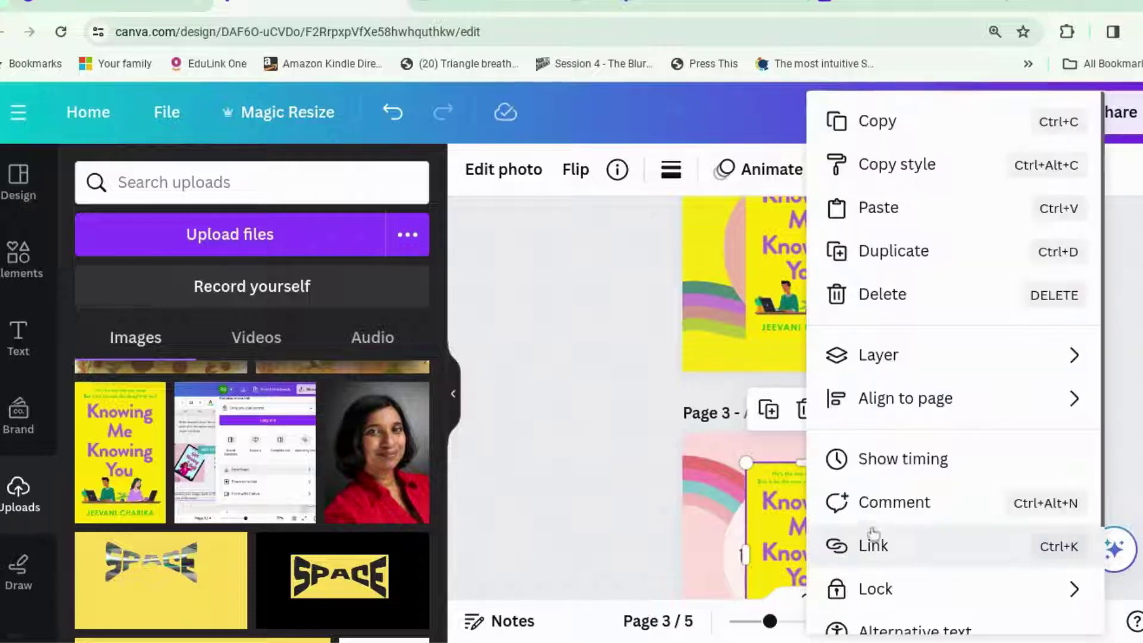
pyautogui.scroll(-2, 898, 533)
pyautogui.click(929, 605)
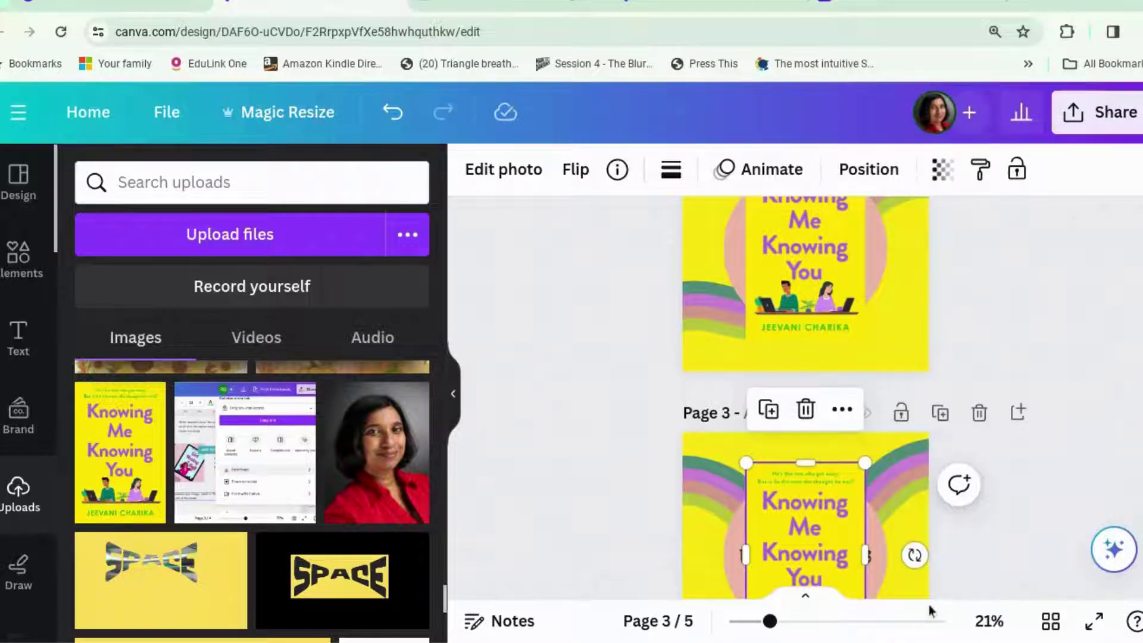
pyautogui.scroll(-8, 951, 511)
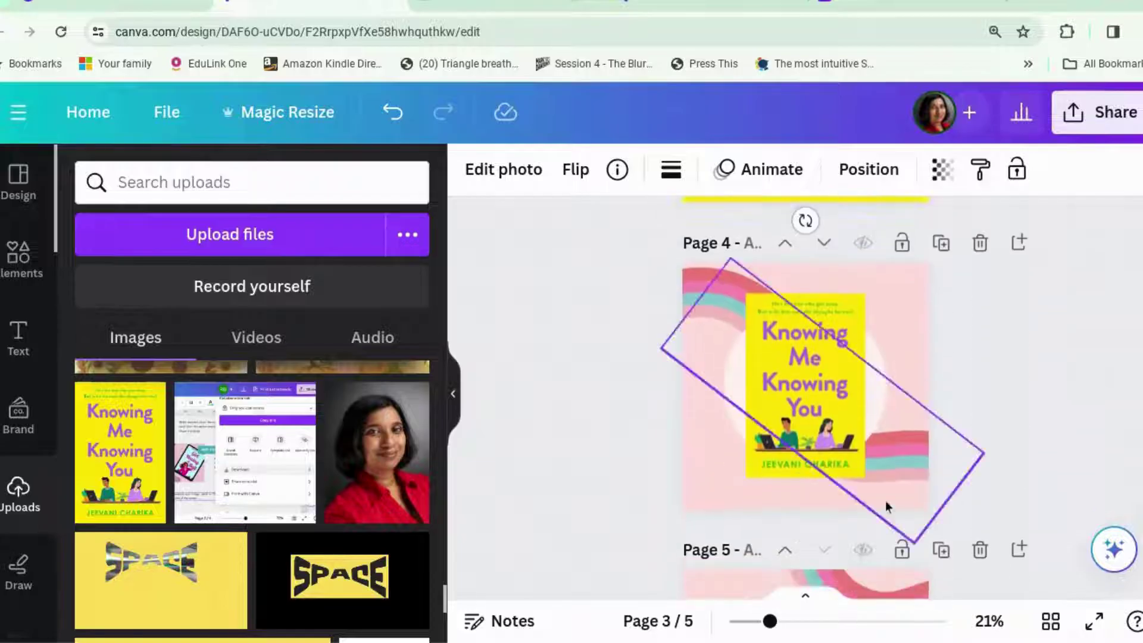
pyautogui.rightClick(834, 455)
pyautogui.scroll(-2, 931, 579)
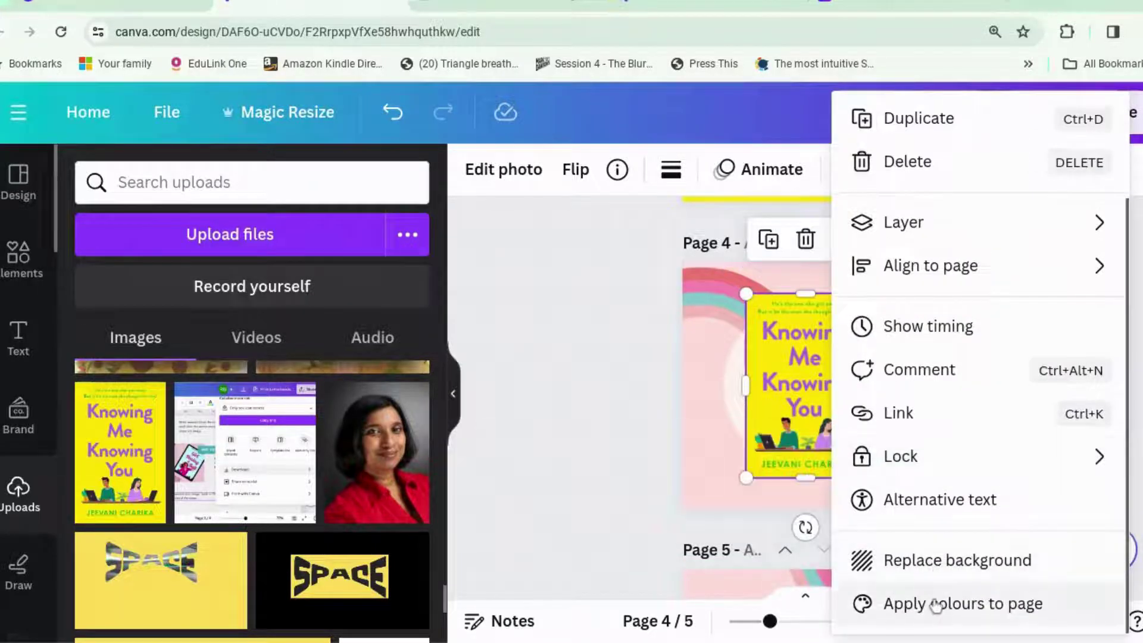
pyautogui.click(935, 604)
pyautogui.scroll(-4, 834, 536)
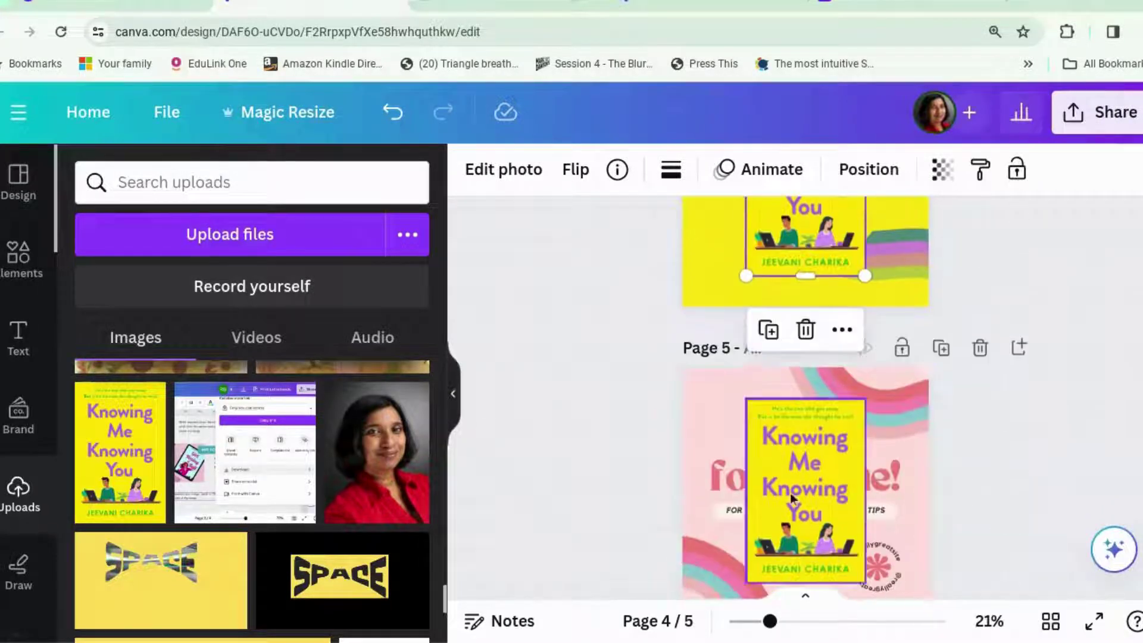
pyautogui.rightClick(794, 492)
pyautogui.scroll(-2, 872, 542)
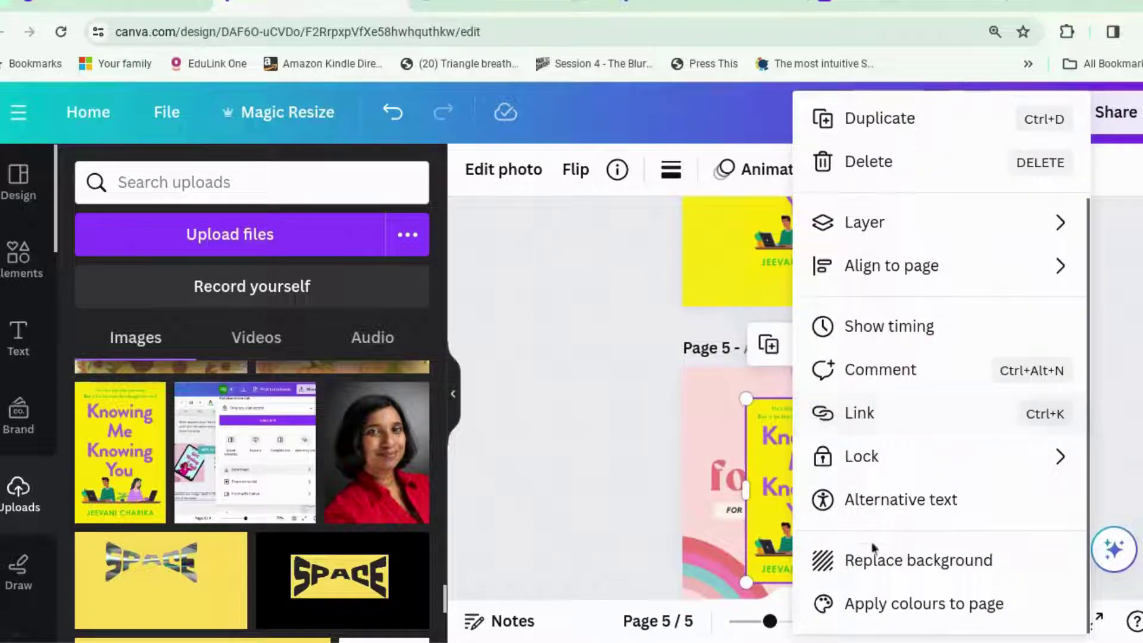
pyautogui.click(885, 603)
pyautogui.scroll(20, 957, 517)
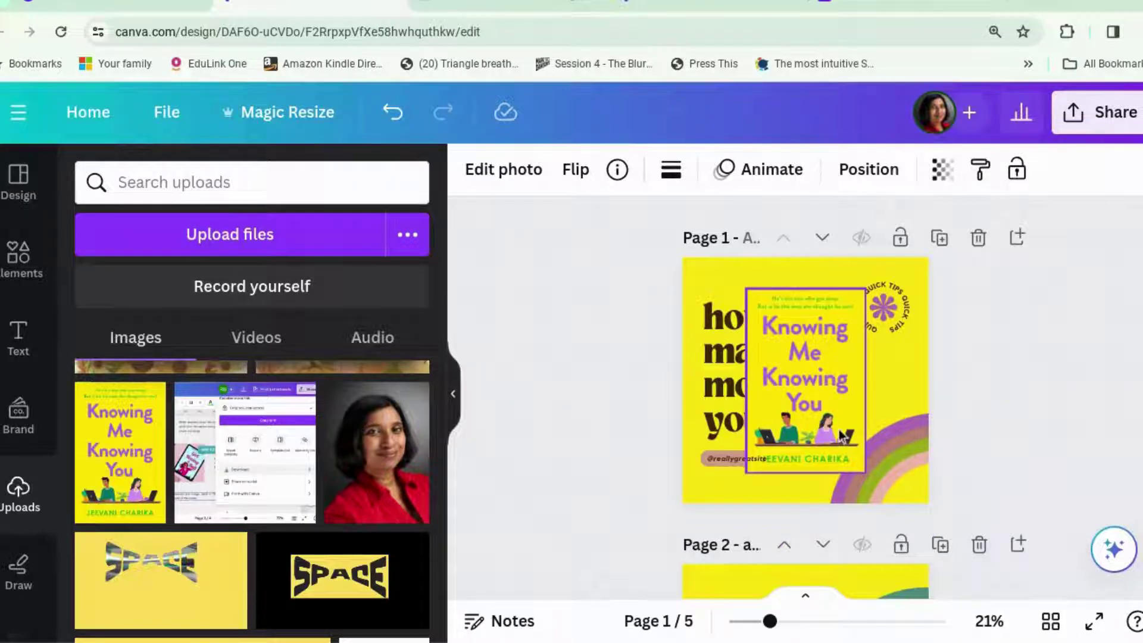
# Move the cover right and retitle the headline 'What readers are saying' in a smaller four-line block.
pyautogui.moveTo(841, 437); pyautogui.dragTo(952, 418)
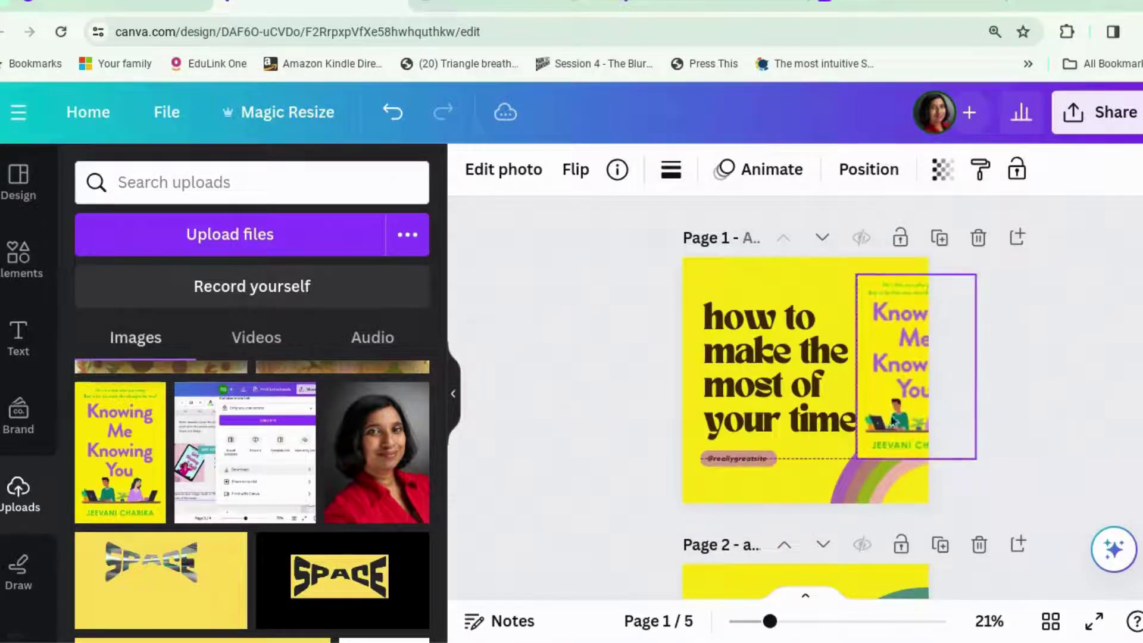
pyautogui.doubleClick(801, 413)
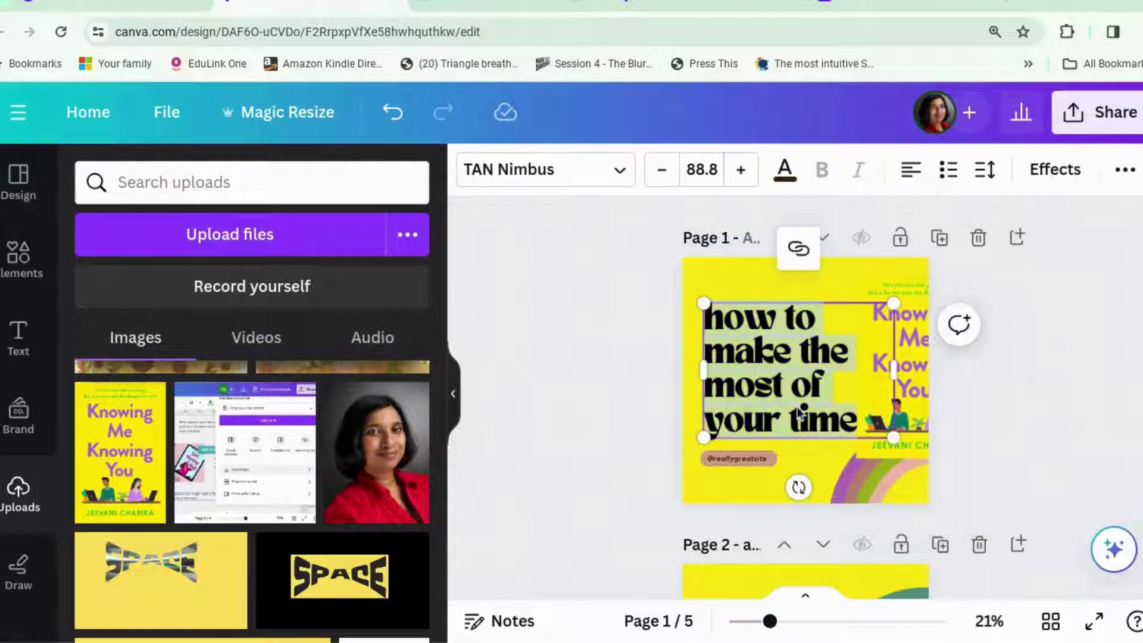
pyautogui.write('What readers')
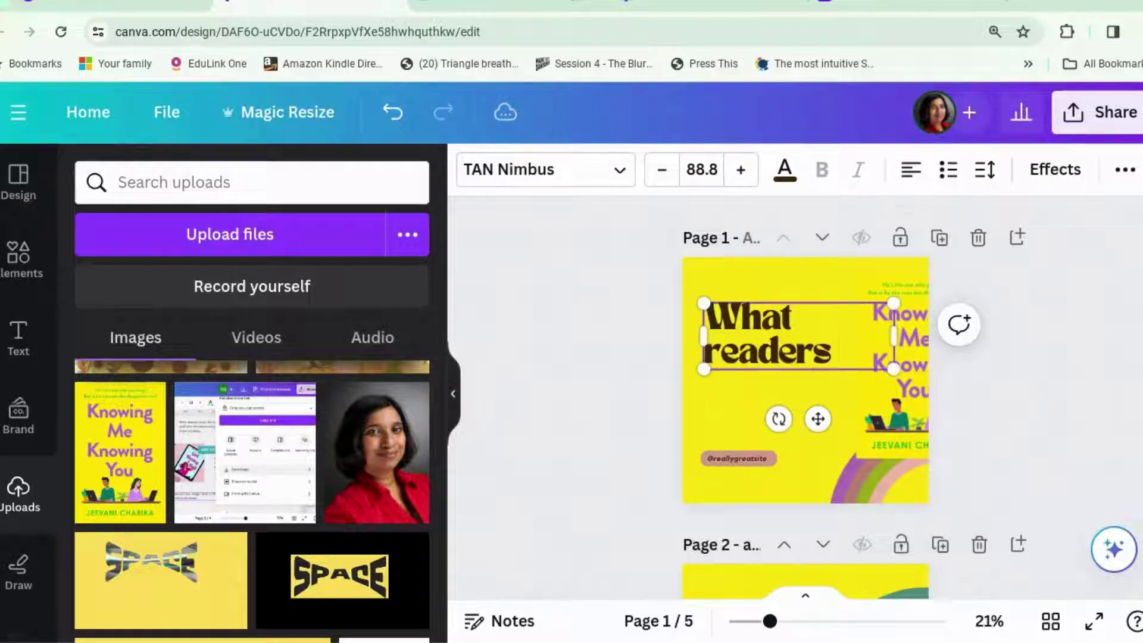
pyautogui.write(' are saying')
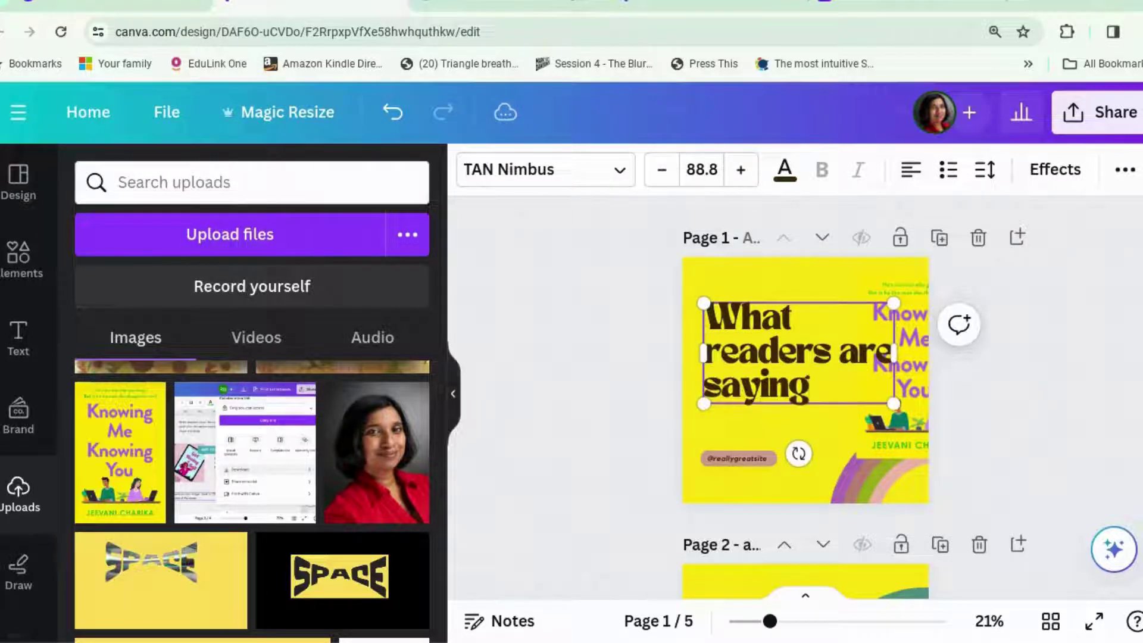
pyautogui.hotkey('ctrl', 'shift', 'Left')
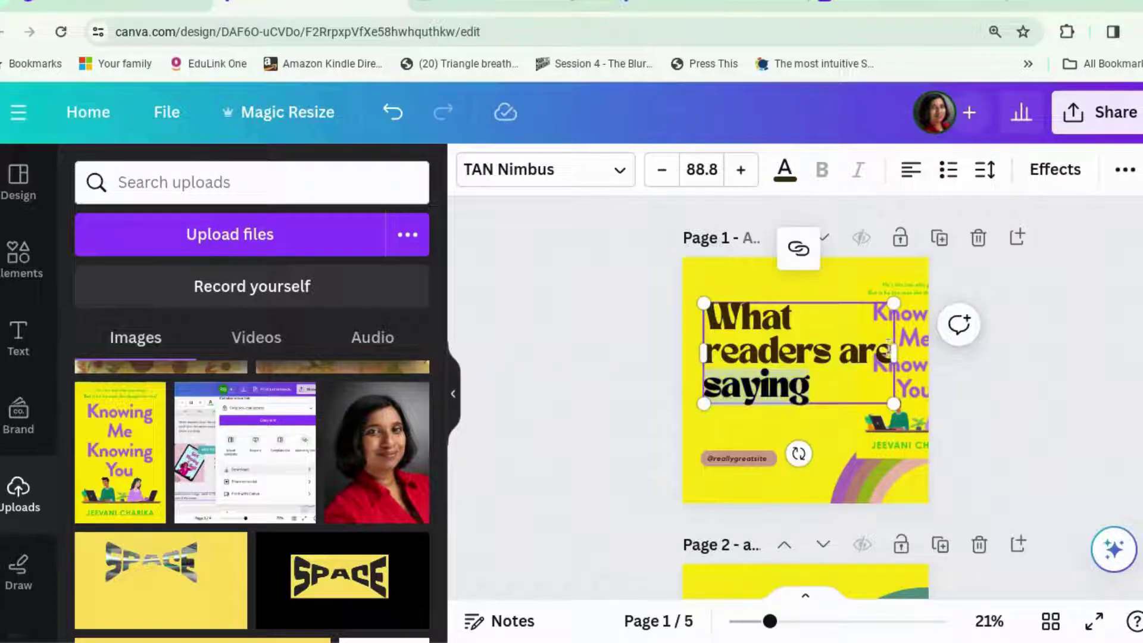
pyautogui.moveTo(893, 302); pyautogui.dragTo(842, 324)
pyautogui.moveTo(842, 368); pyautogui.dragTo(804, 383)
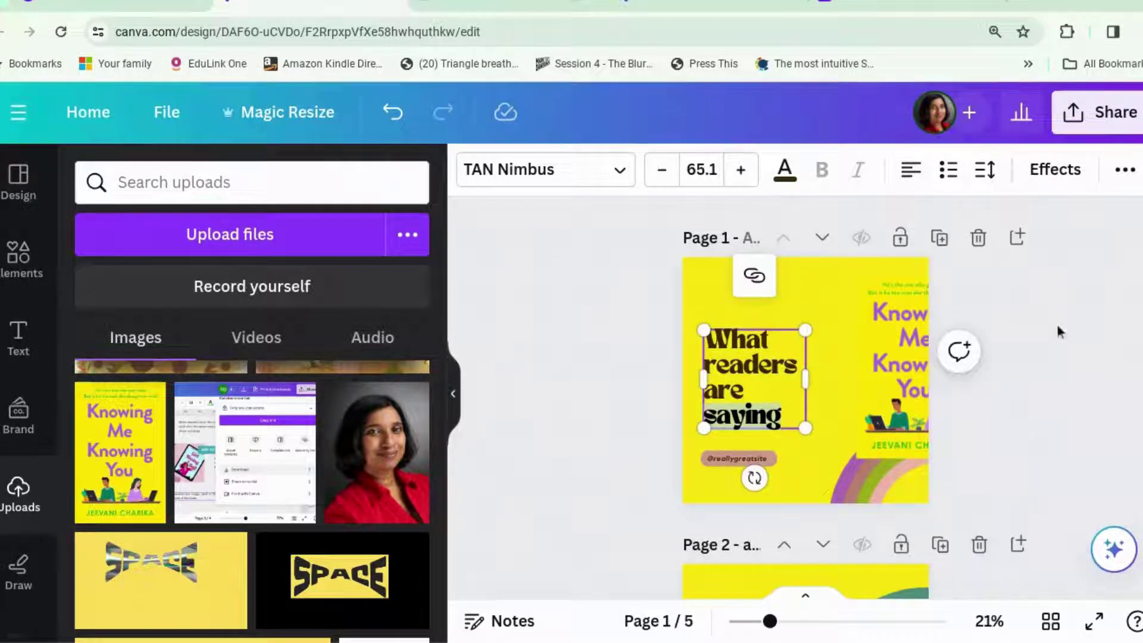
pyautogui.click(1080, 326)
pyautogui.moveTo(901, 350); pyautogui.dragTo(749, 305)
pyautogui.moveTo(761, 427); pyautogui.dragTo(903, 413)
pyautogui.click(866, 306)
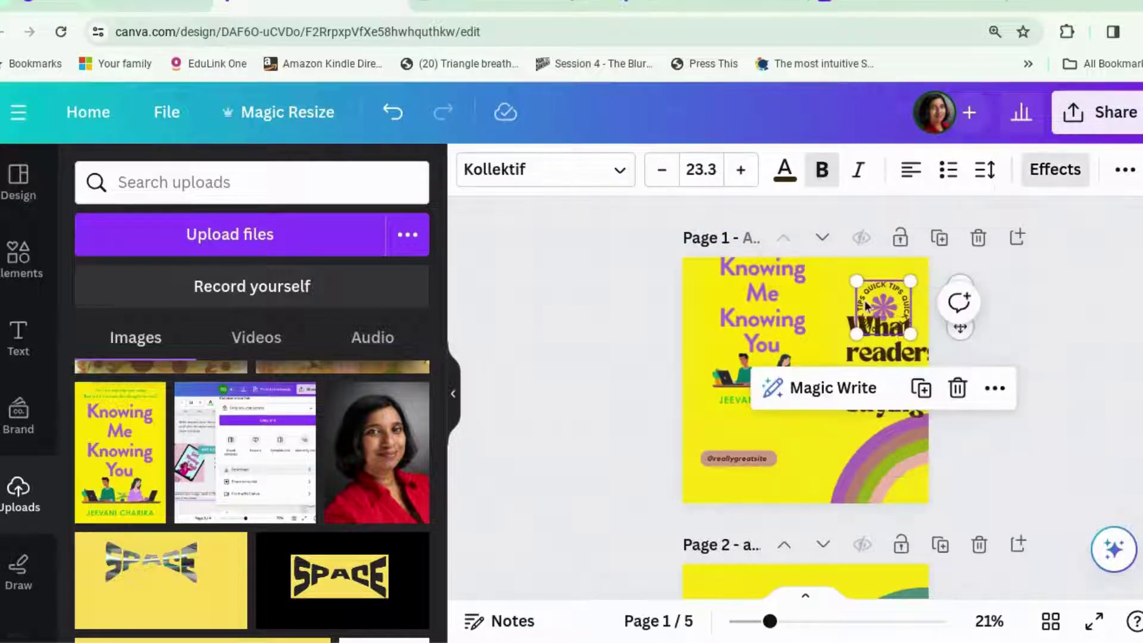
pyautogui.press('Delete')
pyautogui.moveTo(884, 348); pyautogui.dragTo(867, 304)
pyautogui.moveTo(806, 341); pyautogui.dragTo(791, 383)
pyautogui.click(737, 458)
pyautogui.press('Delete')
# Align the headline's top with the cover and shrink it slightly along the guides.
pyautogui.moveTo(758, 372); pyautogui.dragTo(751, 391)
pyautogui.click(858, 366)
pyautogui.moveTo(857, 366); pyautogui.dragTo(852, 373)
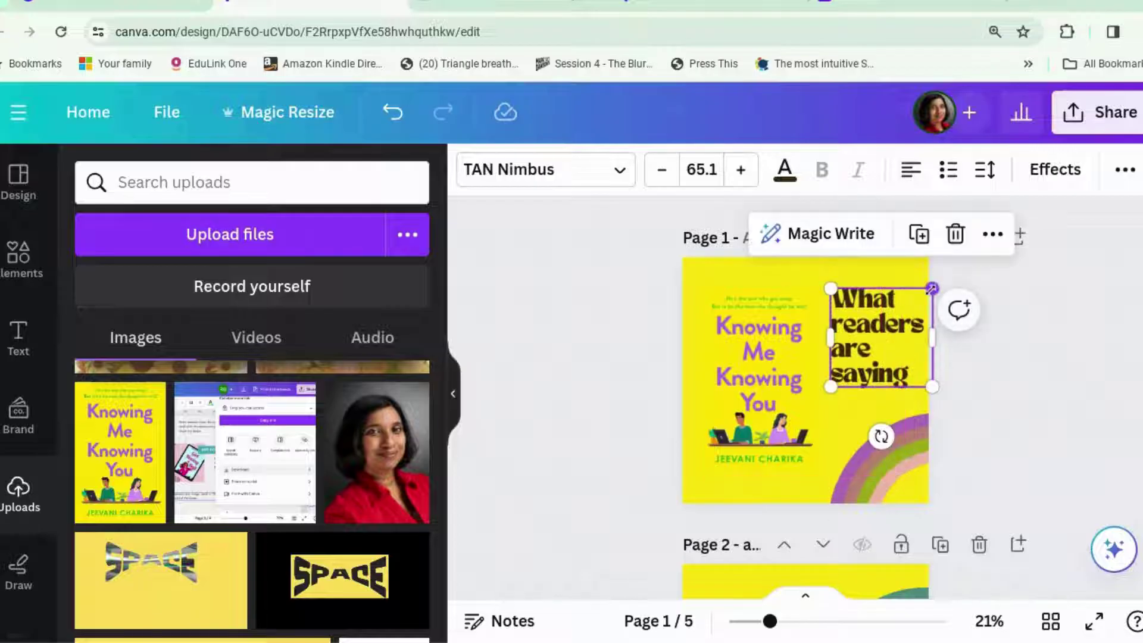
pyautogui.moveTo(930, 289); pyautogui.dragTo(924, 296)
pyautogui.moveTo(874, 344); pyautogui.dragTo(881, 346)
pyautogui.click(762, 431)
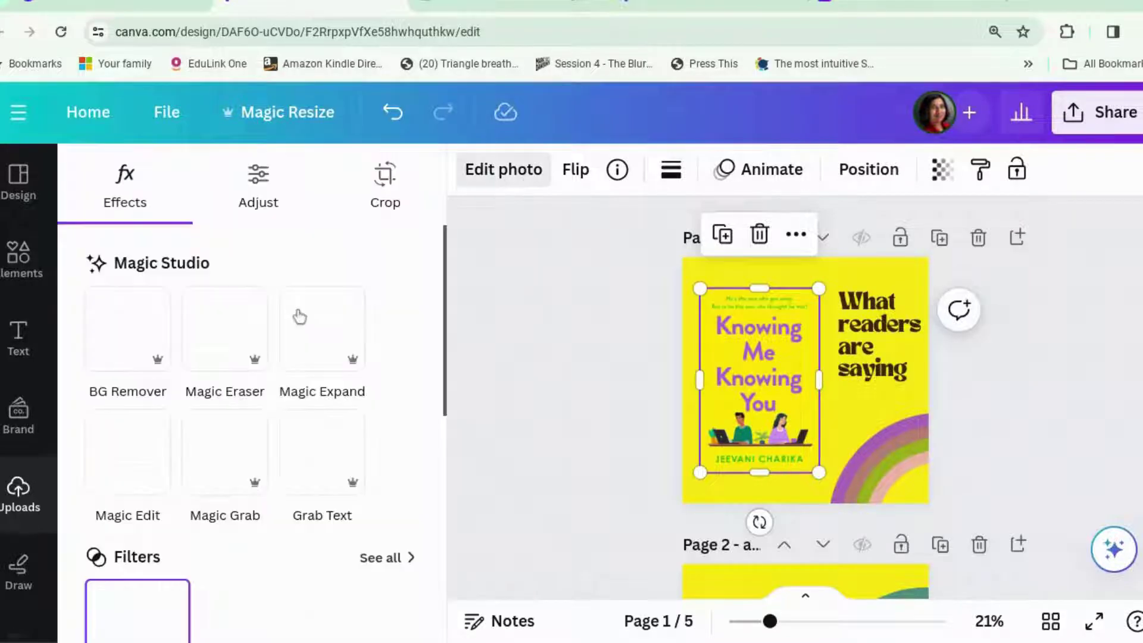
# Add a Glow shadow (size 15, blur 30) to page 1's book cover.
pyautogui.scroll(-5, 191, 411)
pyautogui.click(140, 507)
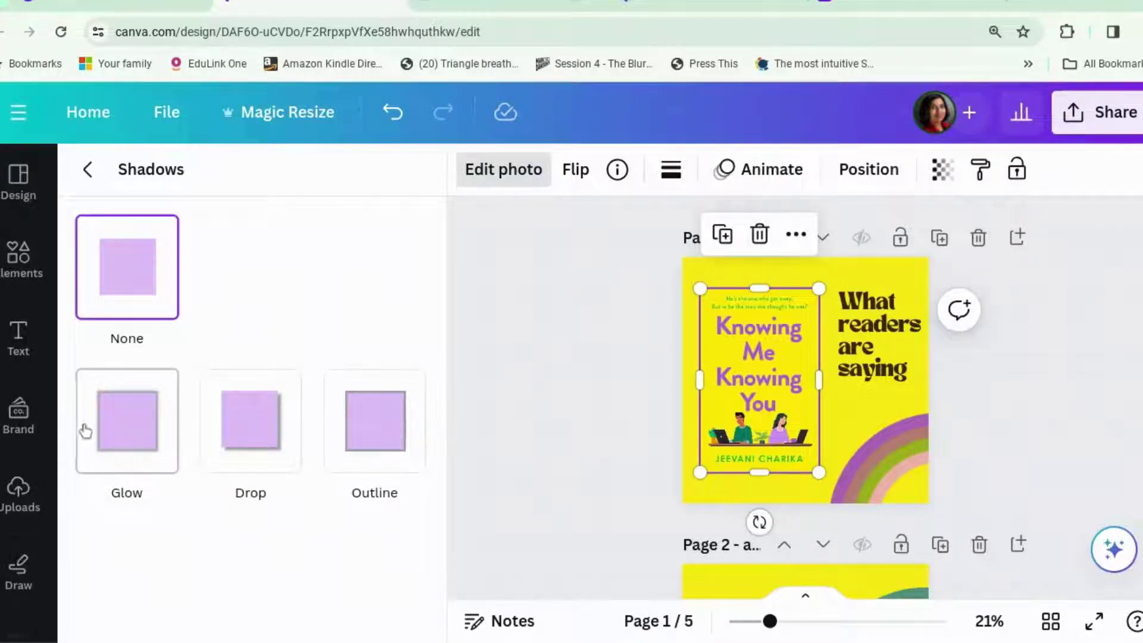
pyautogui.click(126, 430)
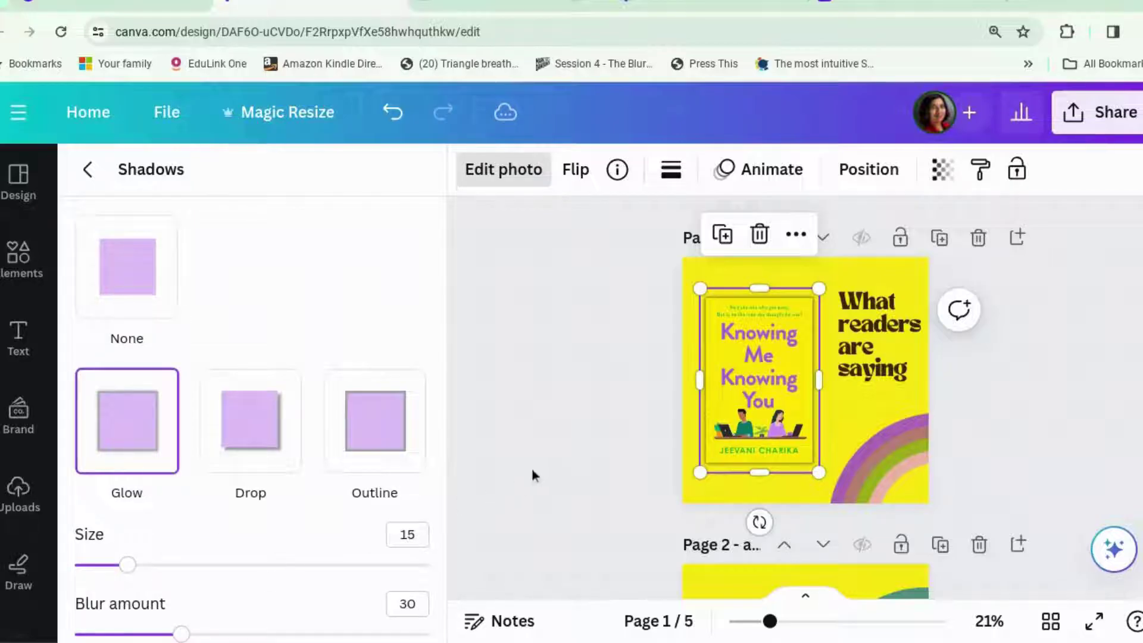
pyautogui.click(580, 465)
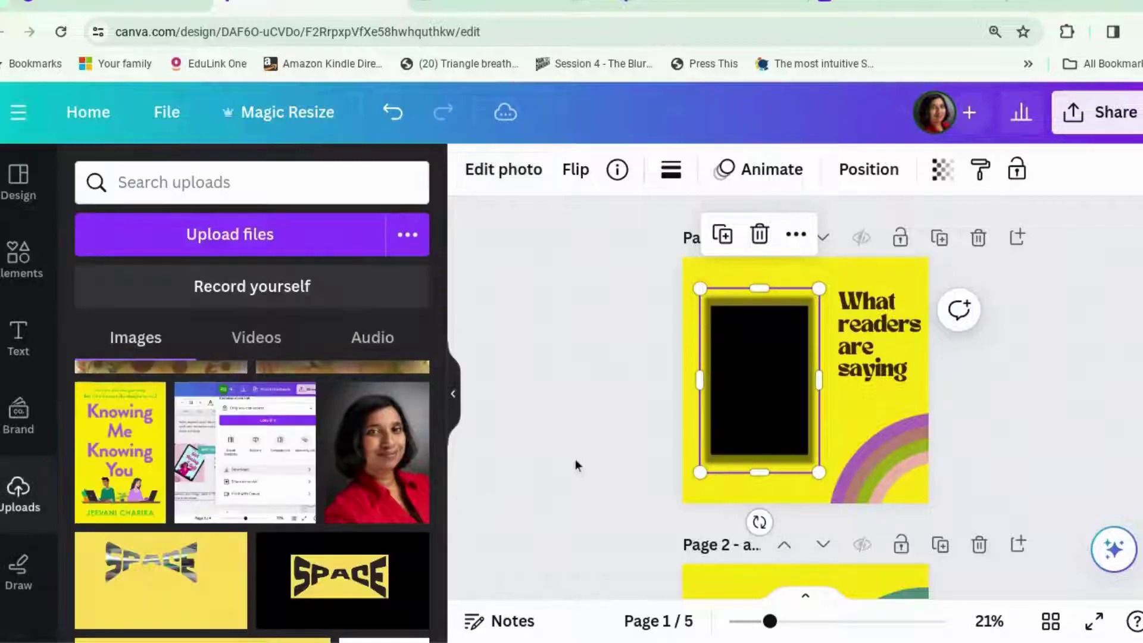
pyautogui.click(992, 394)
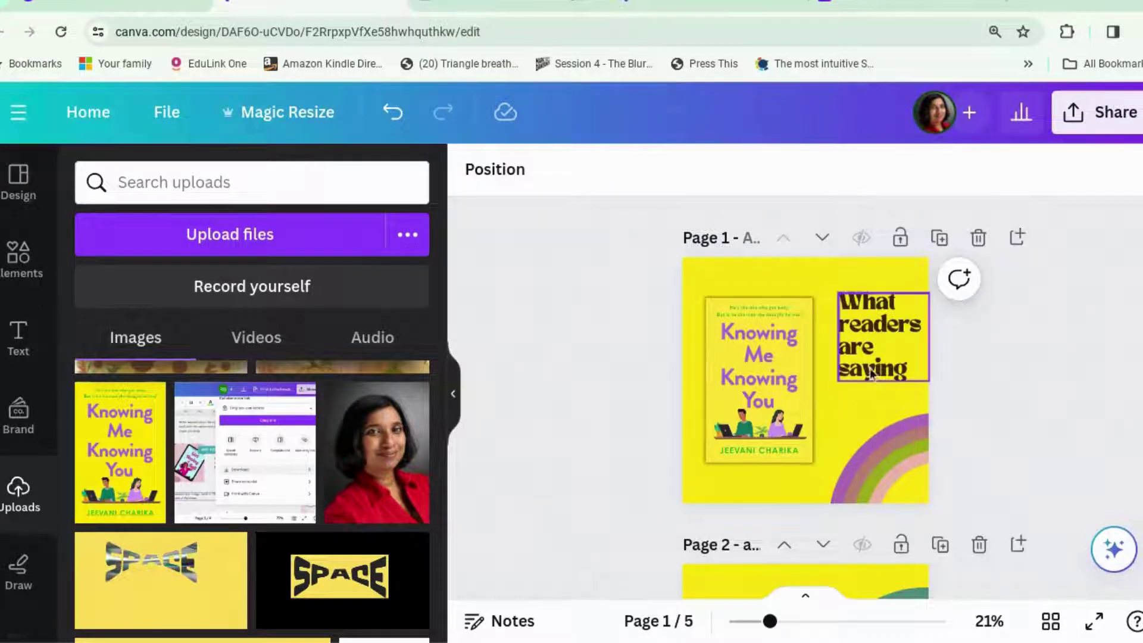
# Add an arrow graphic, point it right, make it black and small, and place it under the headline.
pyautogui.click(21, 258)
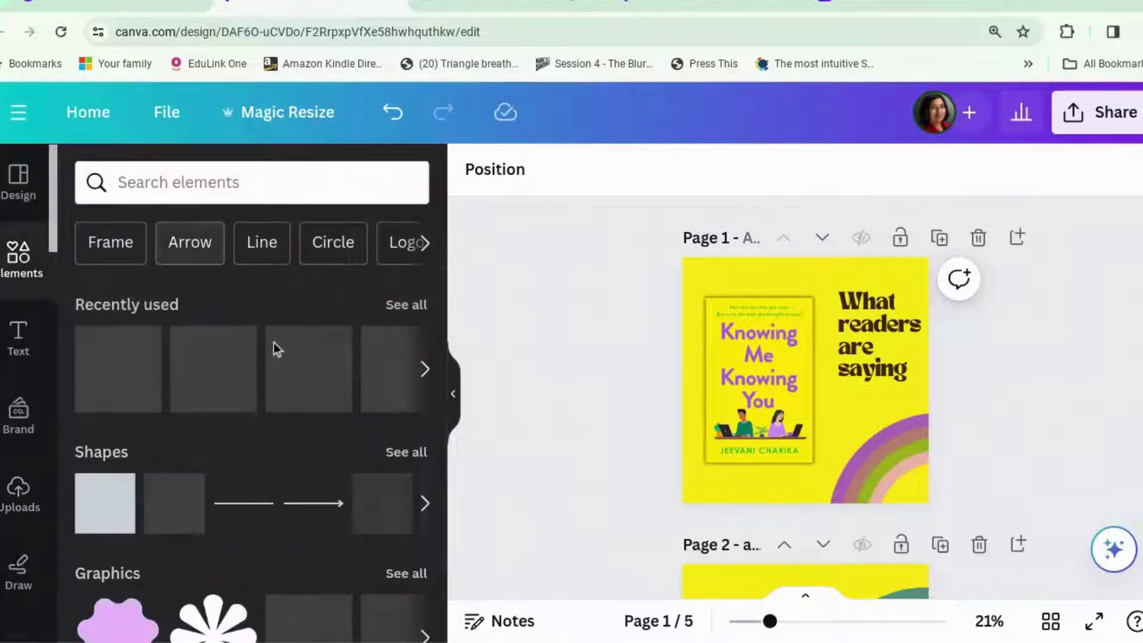
pyautogui.click(118, 368)
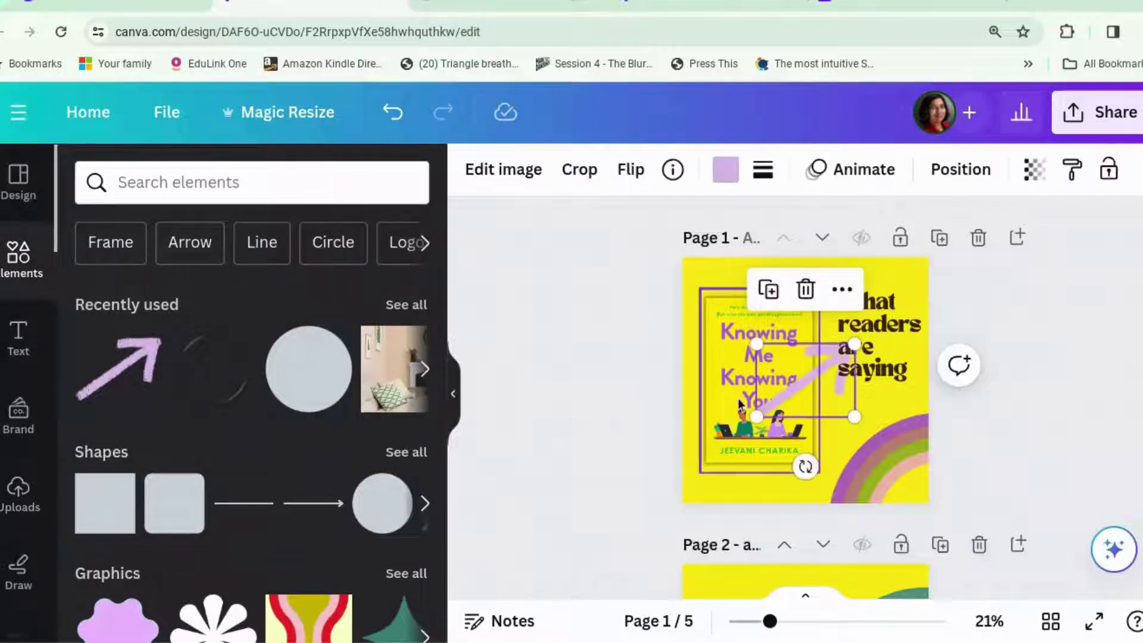
pyautogui.moveTo(804, 466); pyautogui.dragTo(753, 449)
pyautogui.moveTo(826, 396); pyautogui.dragTo(887, 411)
pyautogui.click(725, 171)
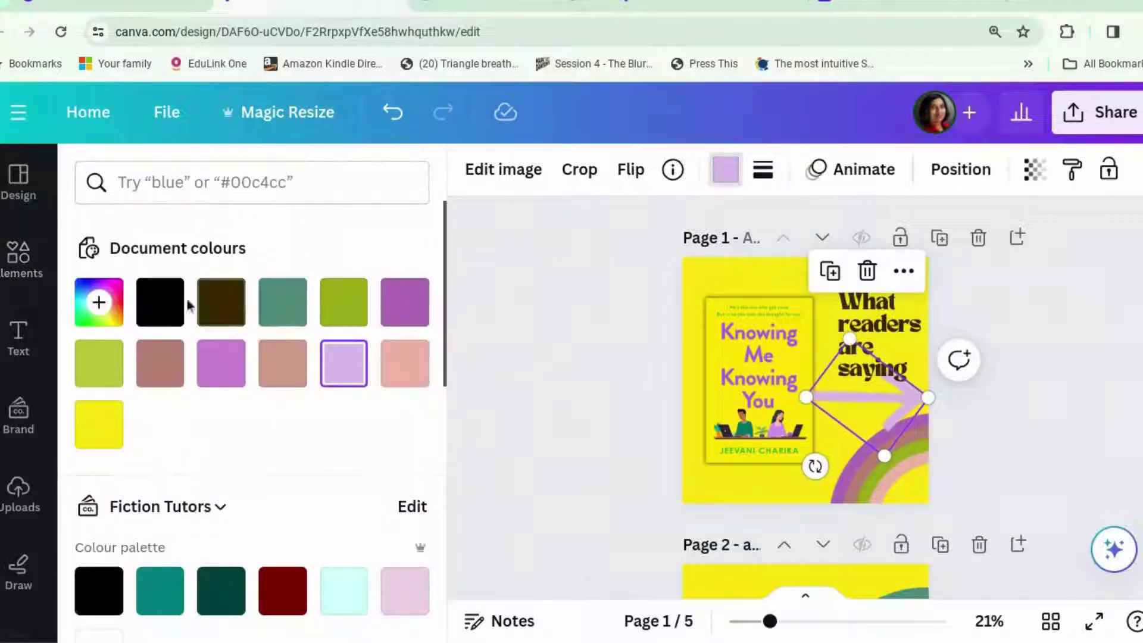
pyautogui.click(159, 305)
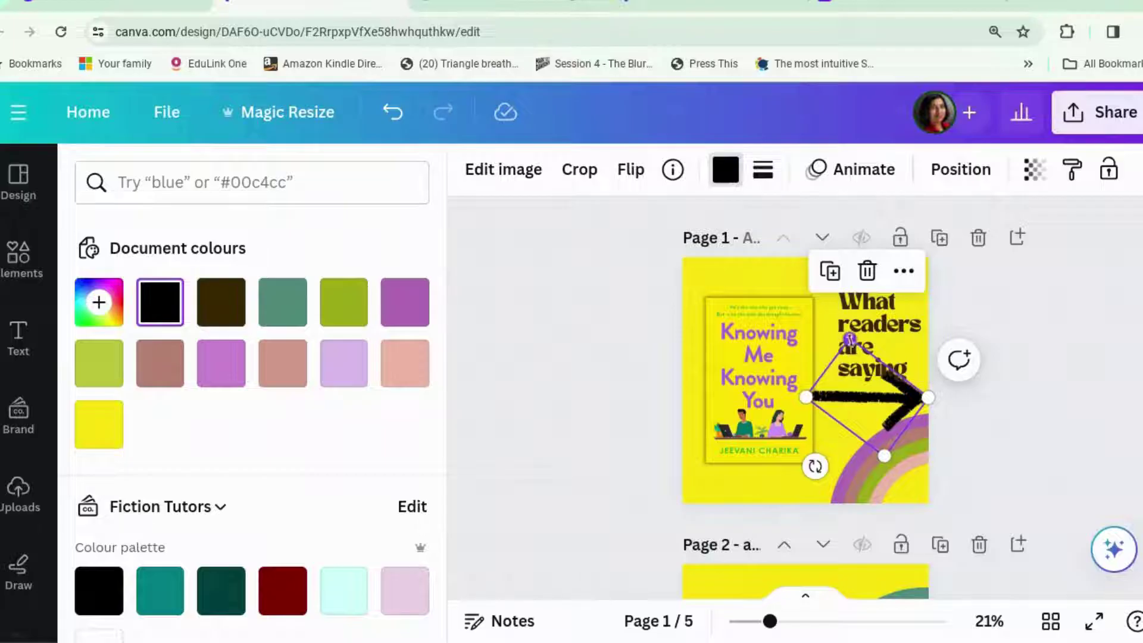
pyautogui.moveTo(850, 339); pyautogui.dragTo(868, 397)
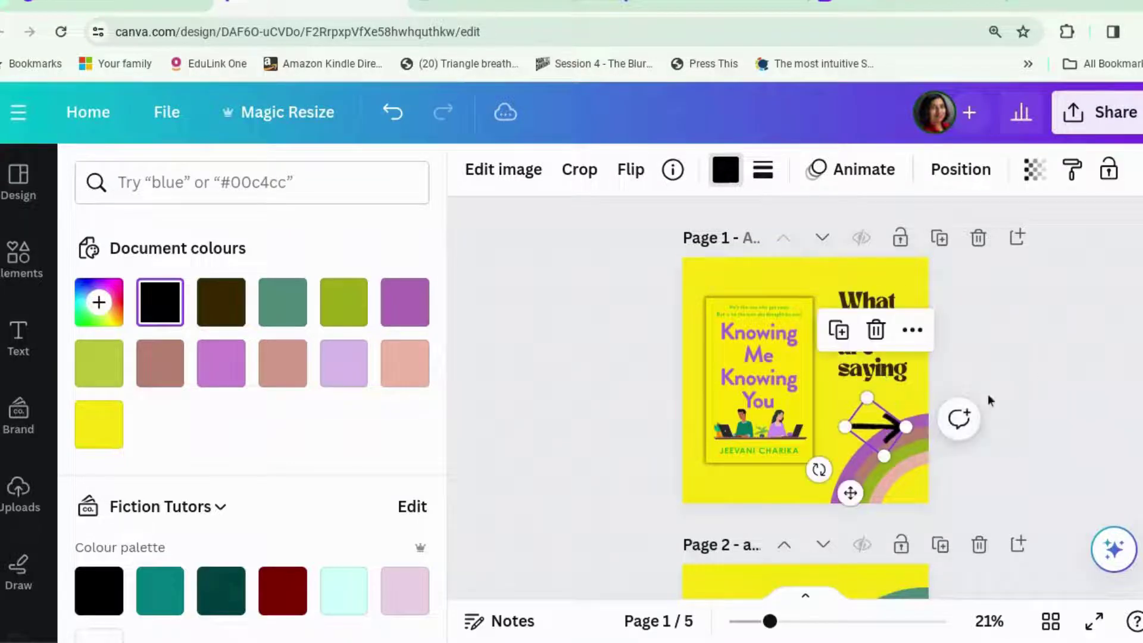
pyautogui.click(891, 448)
pyautogui.moveTo(887, 441); pyautogui.dragTo(884, 413)
pyautogui.click(998, 395)
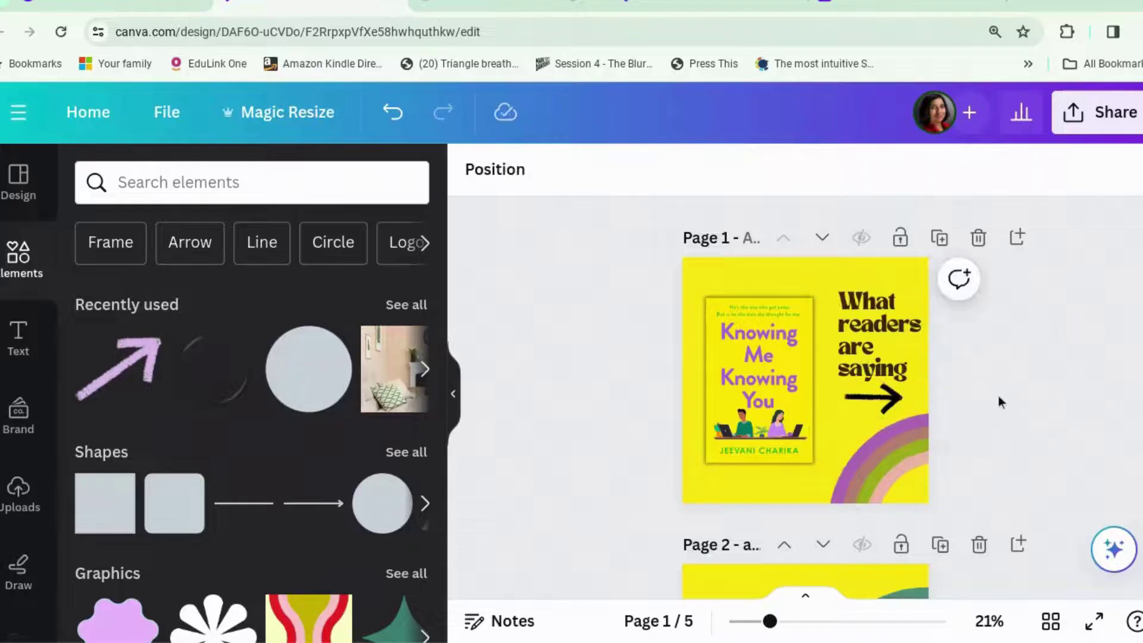
# Delete the book cover from page 2.
pyautogui.scroll(-2, 998, 395)
pyautogui.scroll(1, 998, 395)
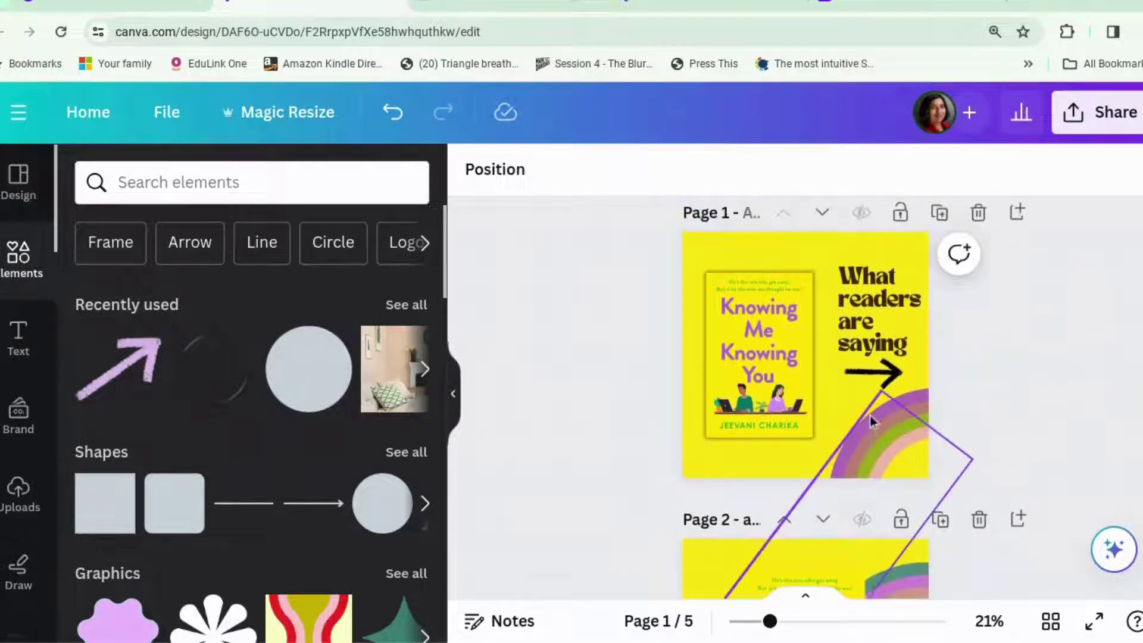
pyautogui.scroll(-1, 870, 415)
pyautogui.scroll(-3, 1065, 424)
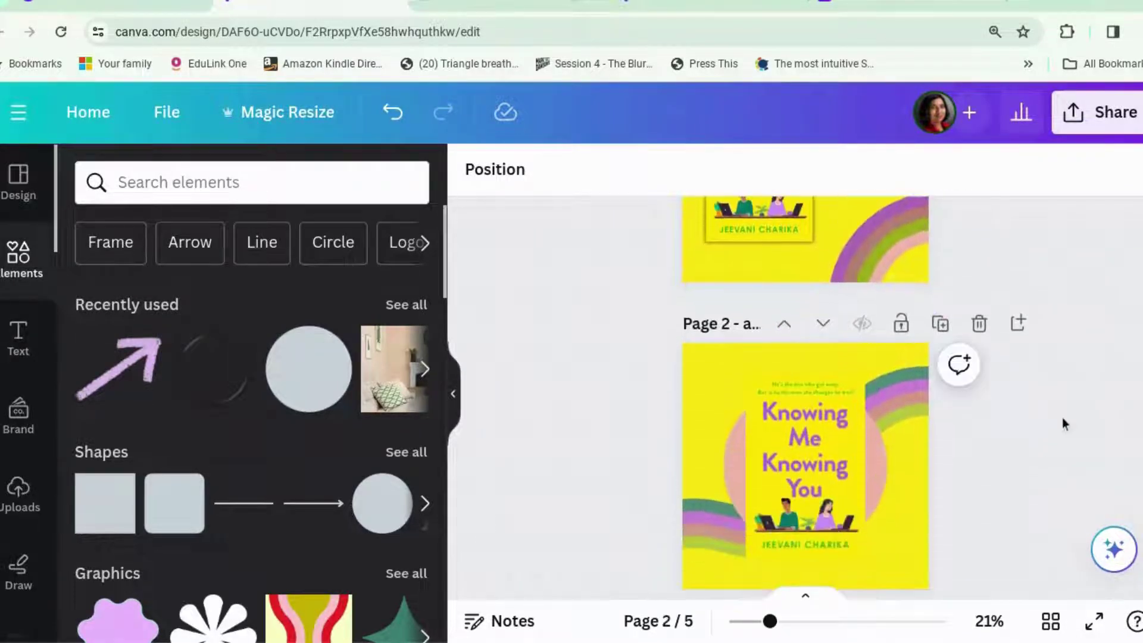
pyautogui.scroll(-4, 1065, 424)
pyautogui.click(826, 348)
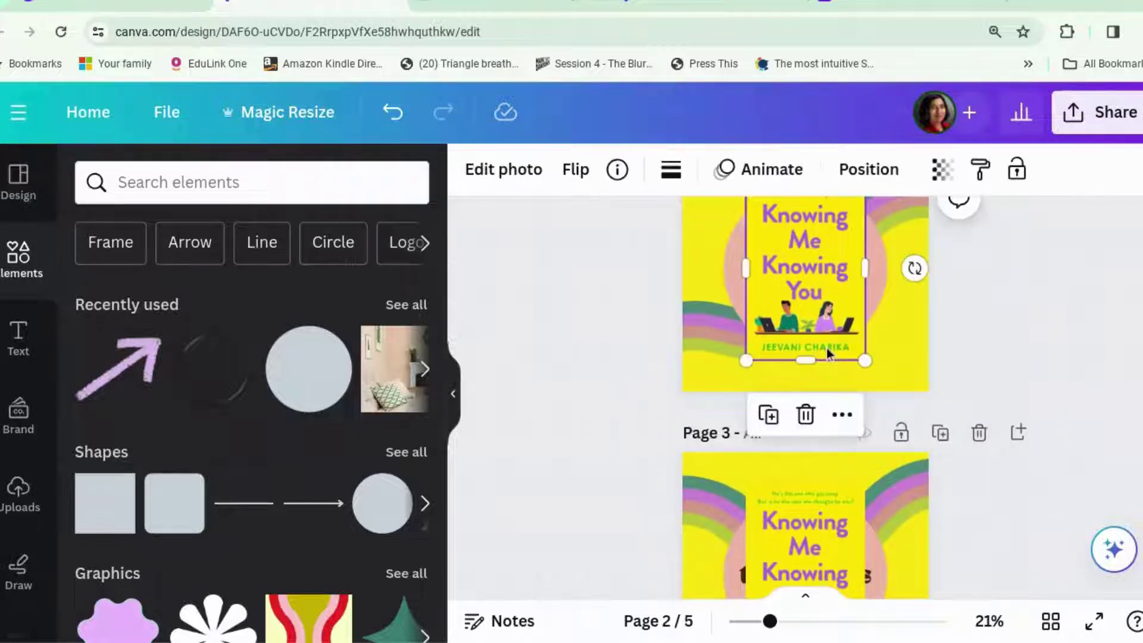
pyautogui.press('Delete')
# Move page 2's '1' badge away from the 'set a limit' heading.
pyautogui.scroll(1, 849, 344)
pyautogui.scroll(-1, 848, 344)
pyautogui.scroll(1, 849, 344)
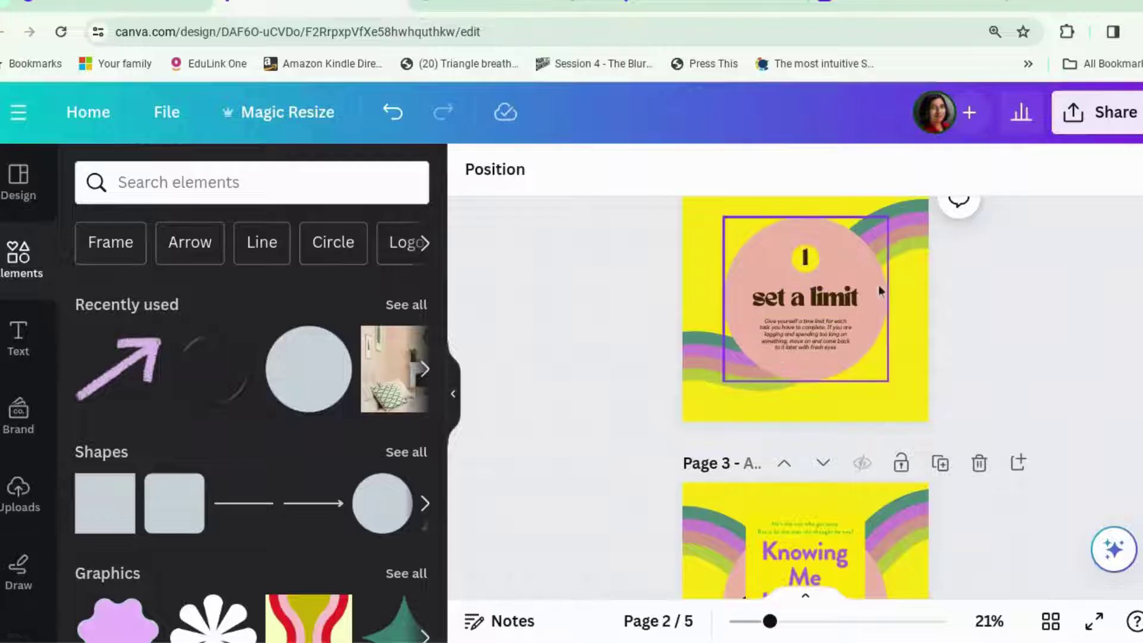
pyautogui.click(864, 335)
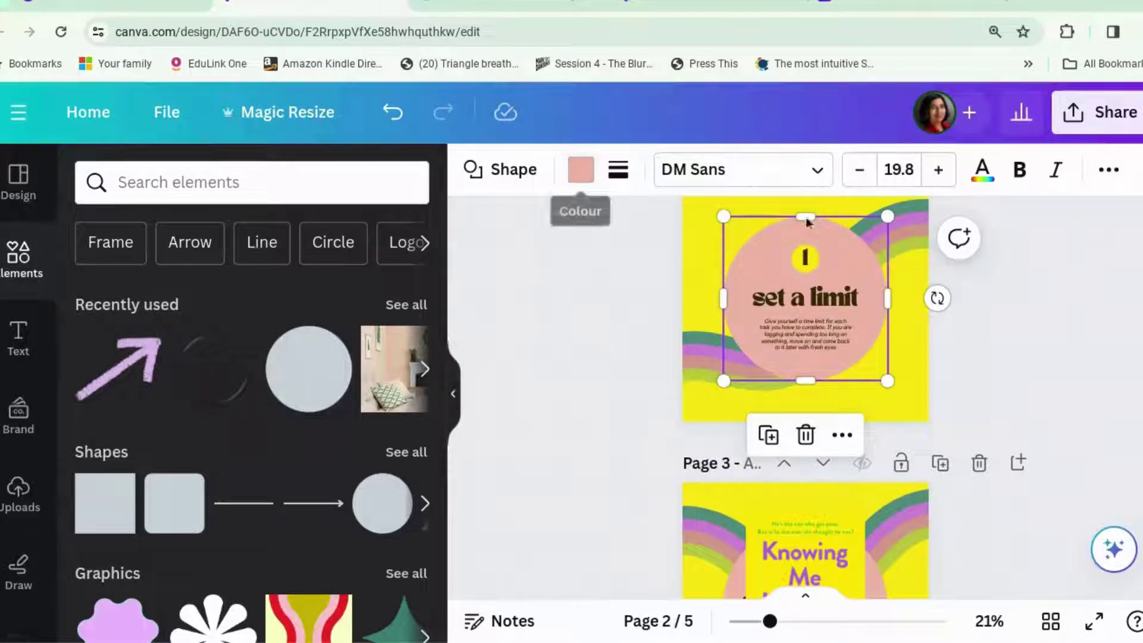
pyautogui.click(804, 258)
pyautogui.moveTo(812, 260)
pyautogui.mouseDown()
pyautogui.moveTo(810, 303)
pyautogui.moveTo(825, 256)
pyautogui.mouseUp()
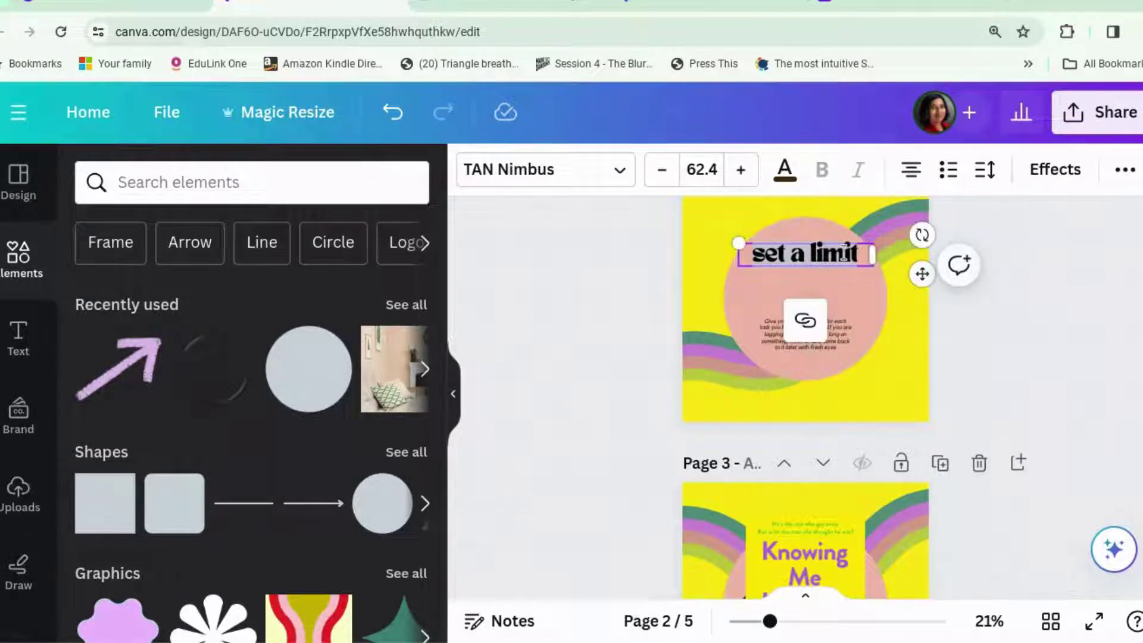
# Replace the page 2 heading with 'Amazon reviewer' and shrink it to 31.4 to fit one line.
pyautogui.write('Amazon')
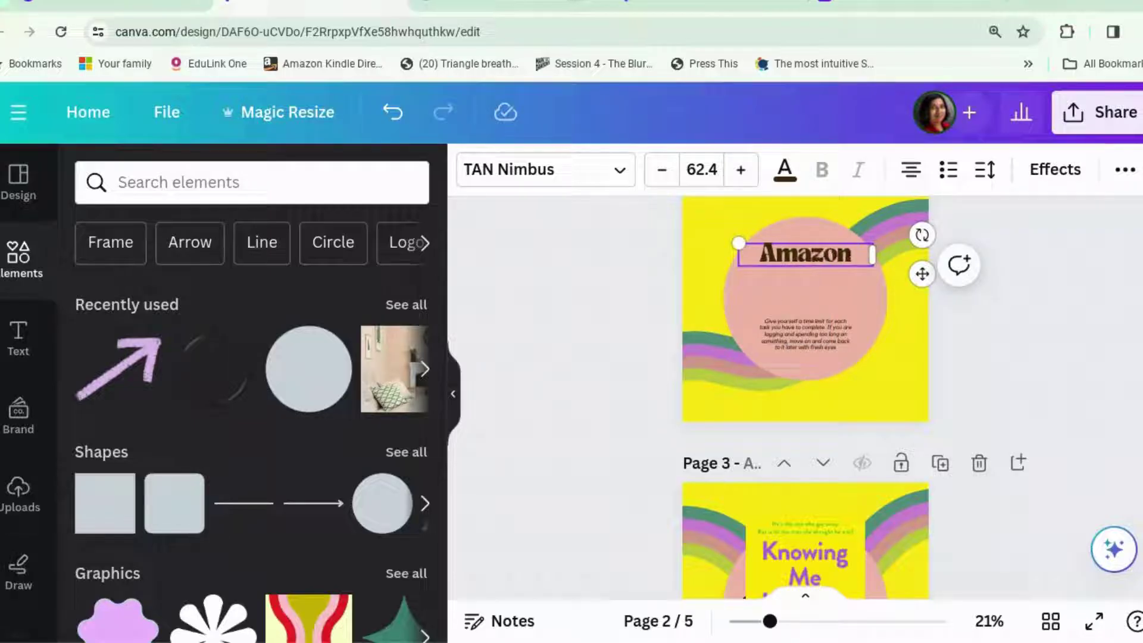
pyautogui.write(' reviewer')
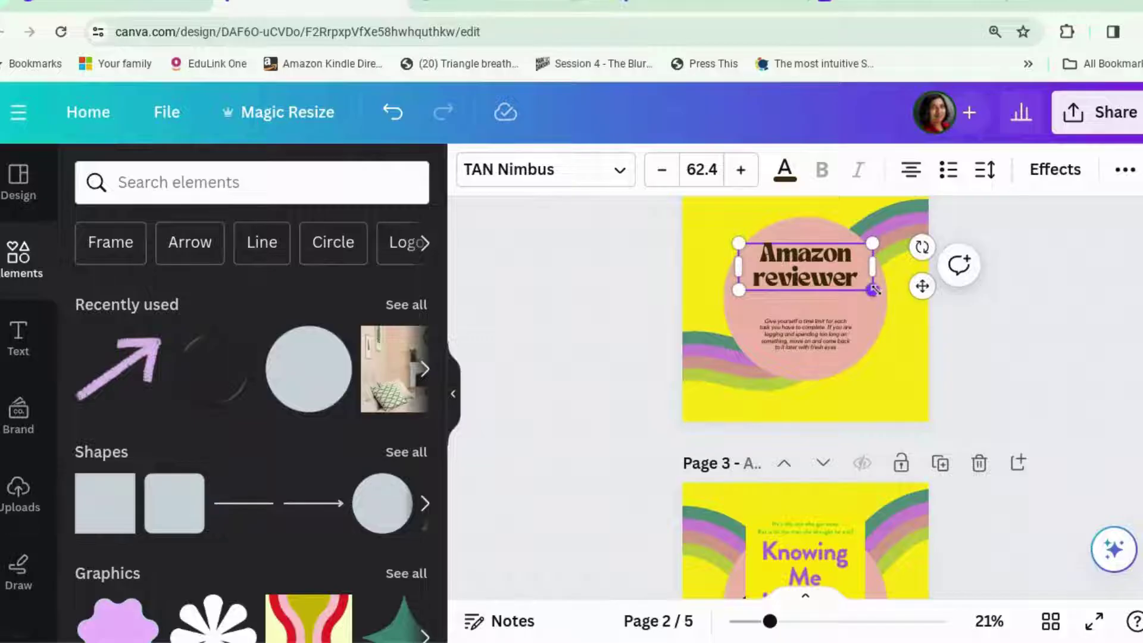
pyautogui.click(663, 171)
pyautogui.click(665, 173)
pyautogui.click(664, 173)
pyautogui.click(665, 172)
pyautogui.click(665, 173)
pyautogui.click(664, 173)
pyautogui.click(665, 173)
pyautogui.click(665, 172)
pyautogui.click(664, 173)
pyautogui.click(665, 173)
pyautogui.click(664, 173)
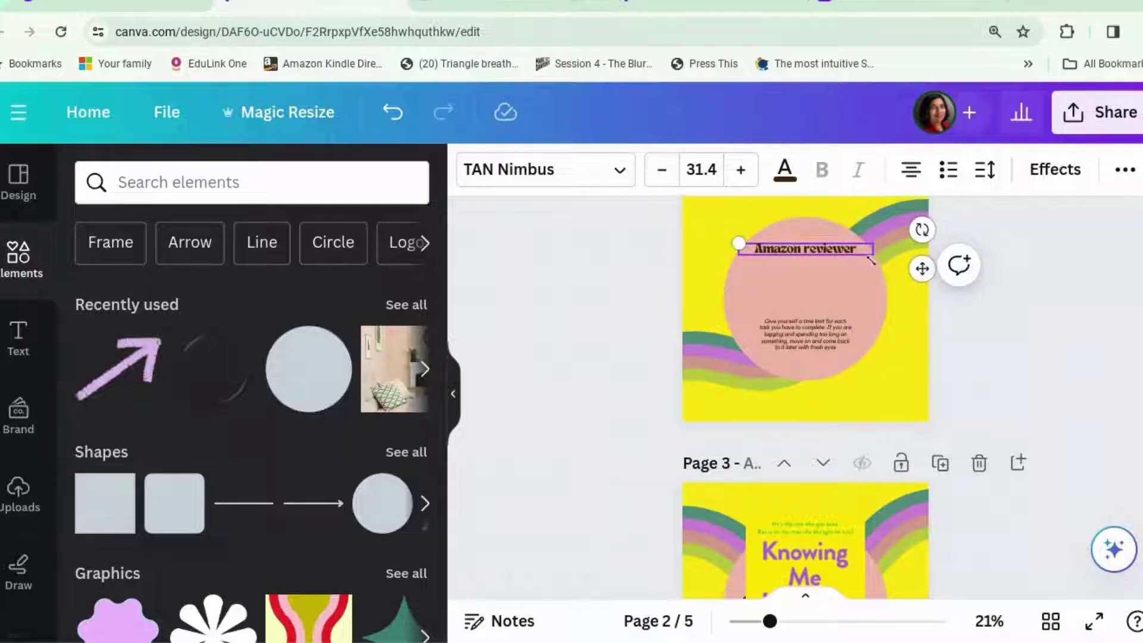
# Set the 'Amazon reviewer' heading in the Kollektif font.
pyautogui.click(820, 351)
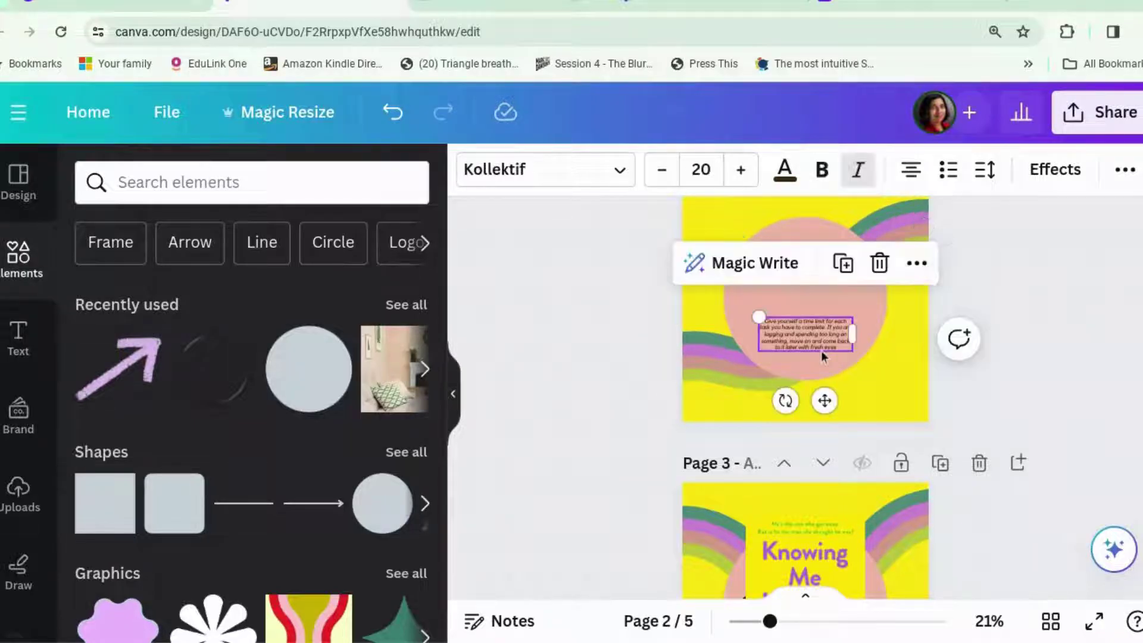
pyautogui.click(1048, 236)
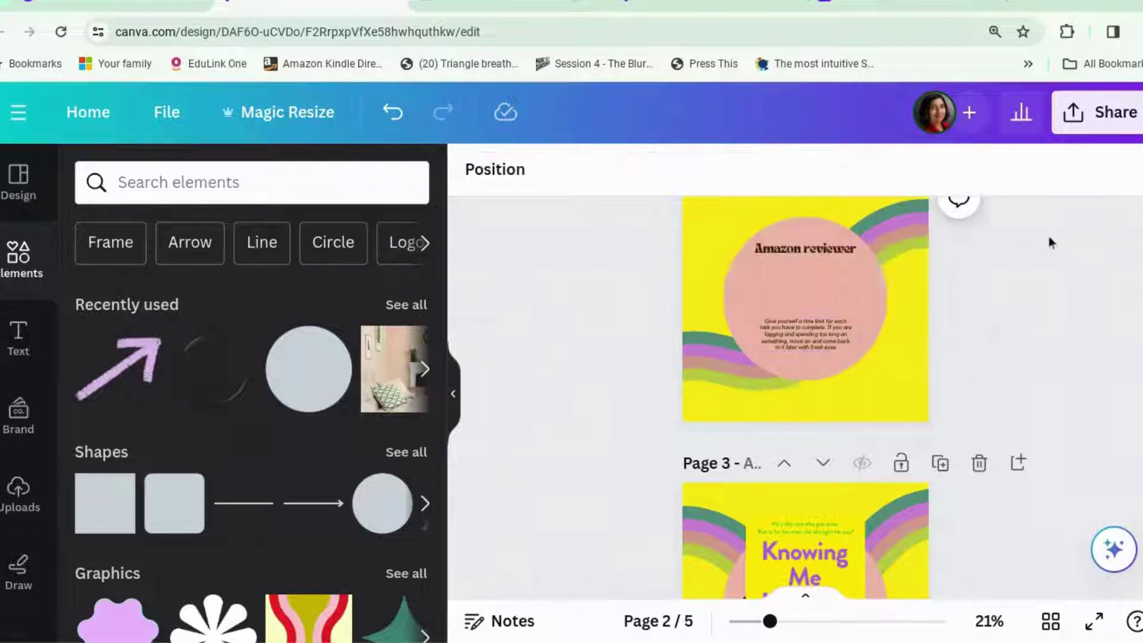
pyautogui.click(788, 249)
pyautogui.click(545, 172)
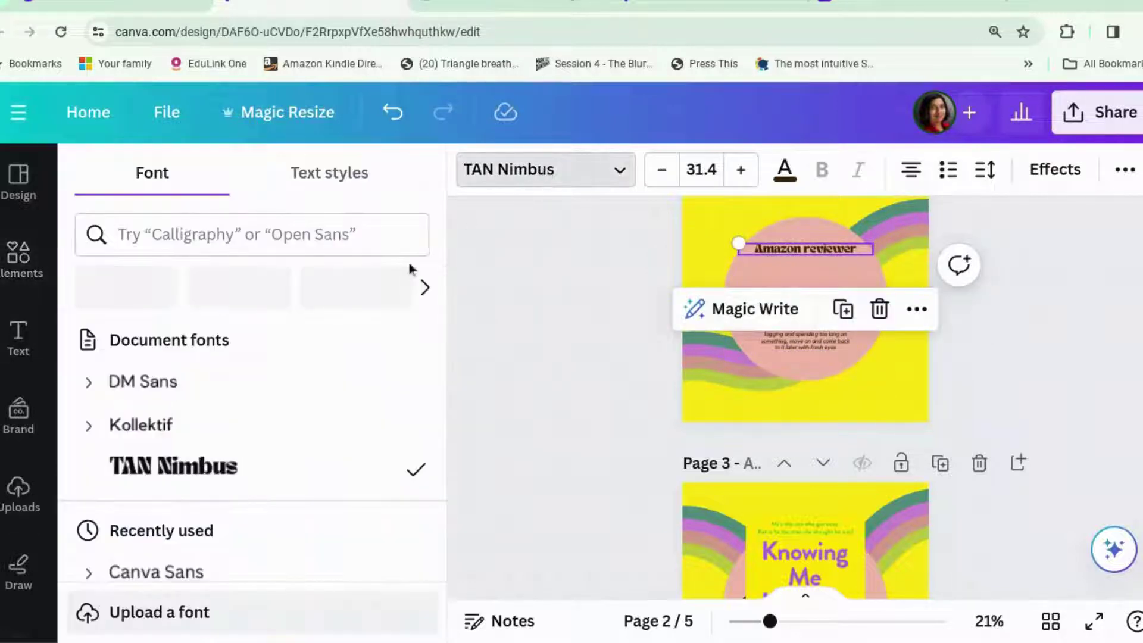
pyautogui.click(316, 425)
pyautogui.click(1084, 272)
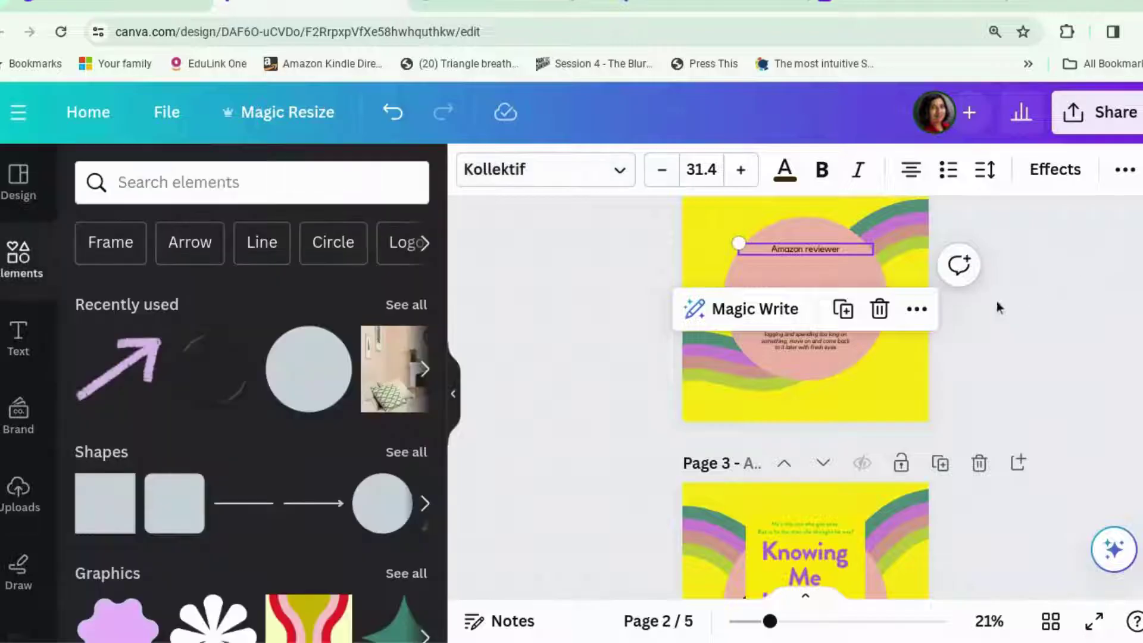
# Enlarge the 'Amazon reviewer' heading and centre it at the top of the circle.
pyautogui.click(792, 255)
pyautogui.moveTo(732, 241); pyautogui.dragTo(702, 239)
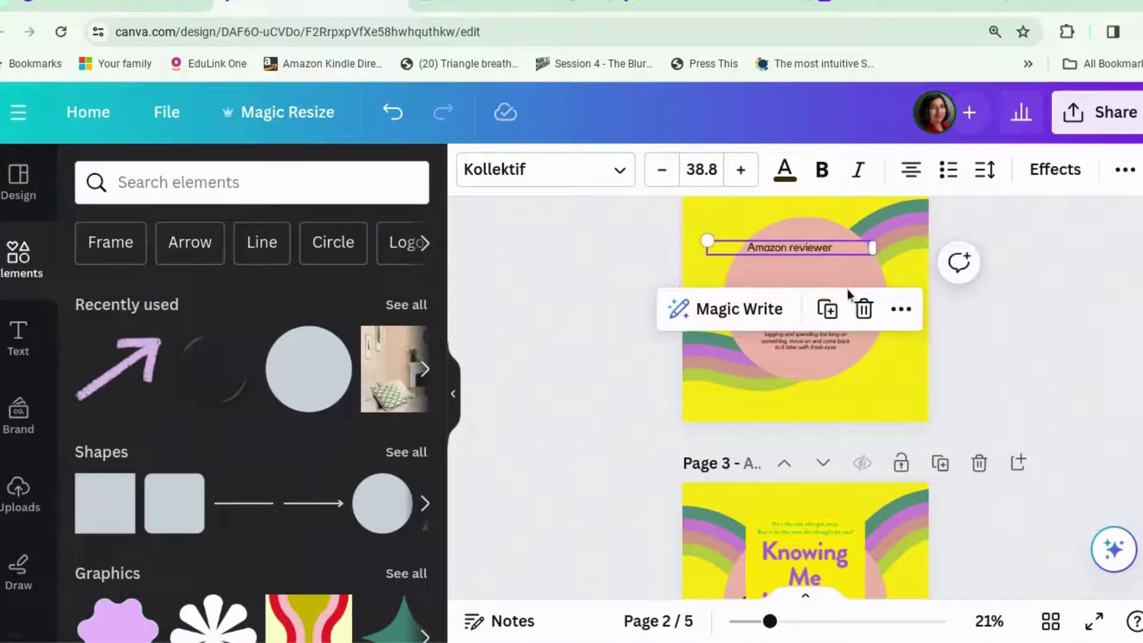
pyautogui.click(1091, 312)
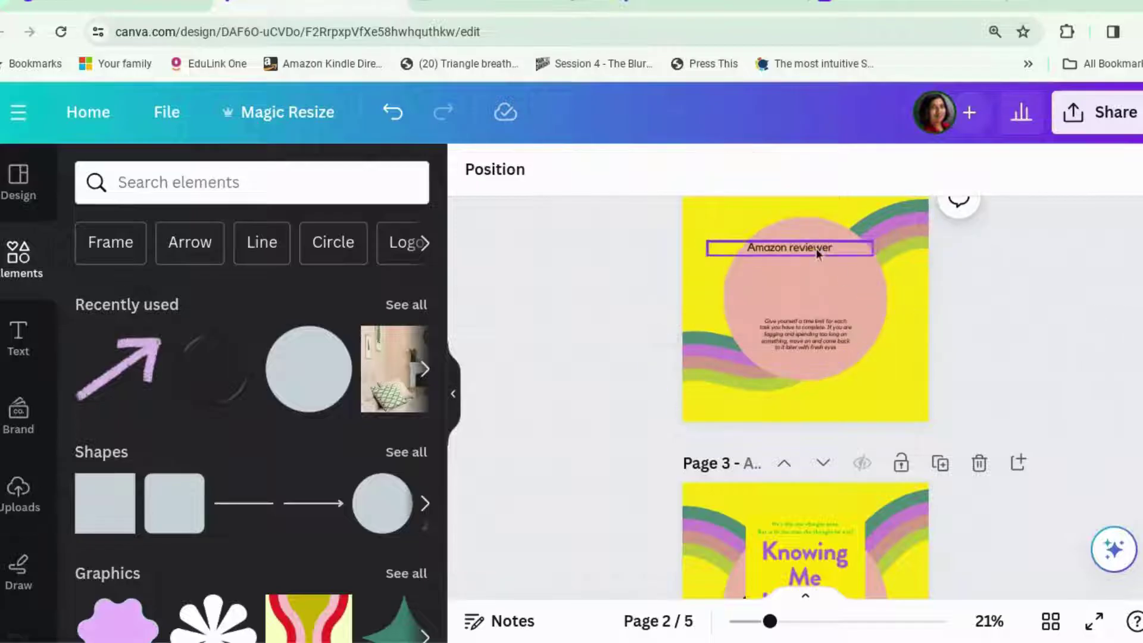
pyautogui.moveTo(812, 244); pyautogui.dragTo(826, 246)
# Enlarge the review text and narrow it to fit inside the circle.
pyautogui.click(834, 350)
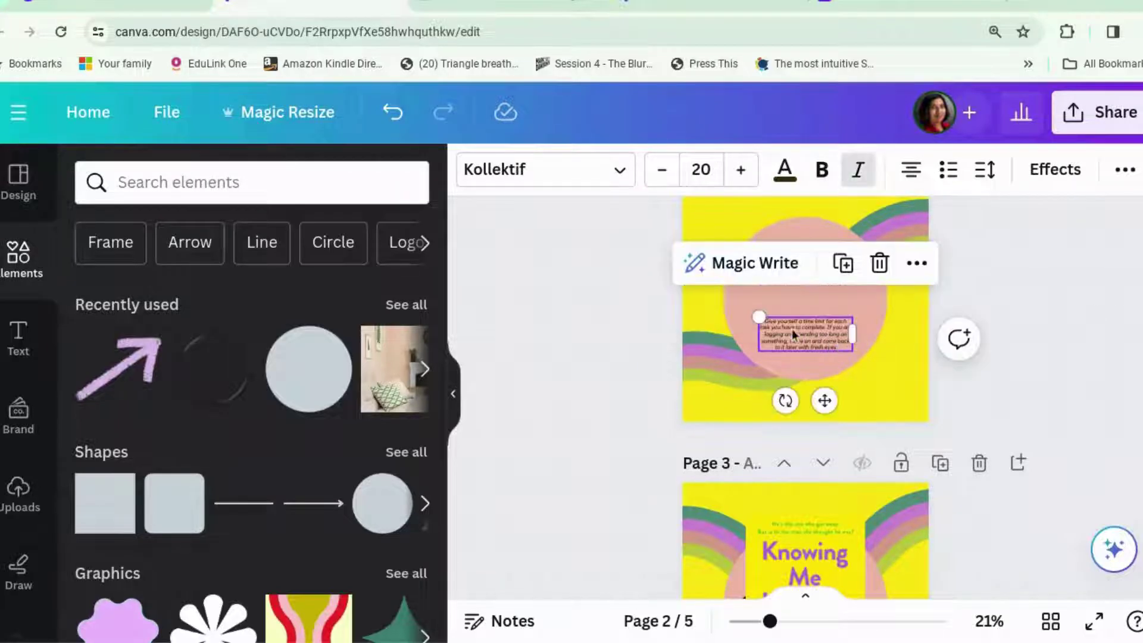
pyautogui.moveTo(755, 320); pyautogui.dragTo(666, 244)
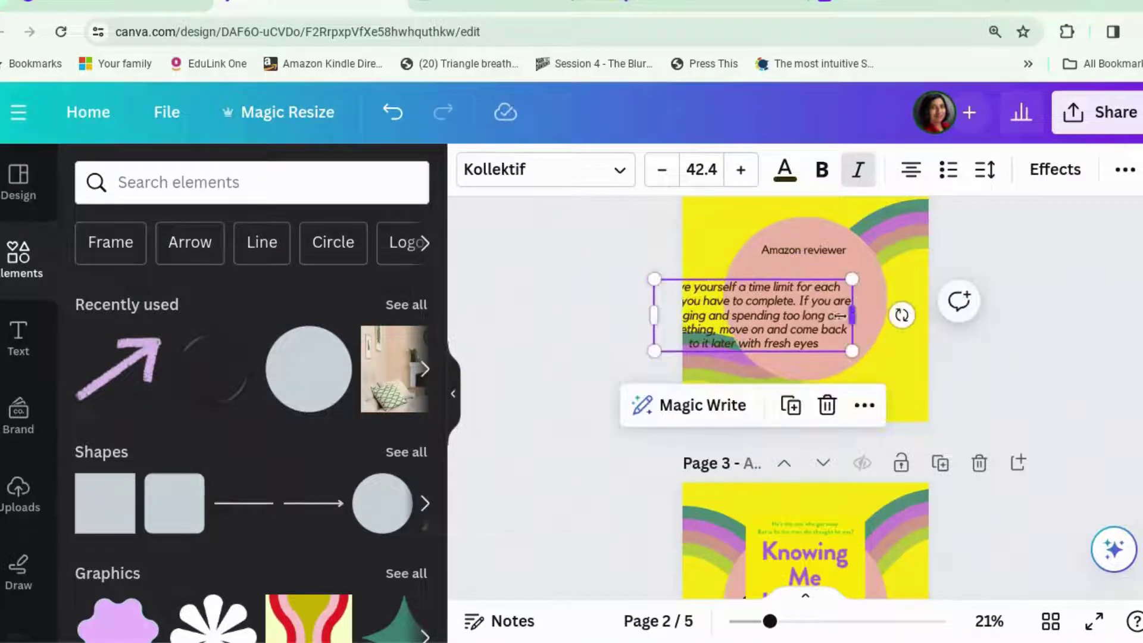
pyautogui.moveTo(839, 315); pyautogui.dragTo(887, 295)
# Change the pink circle's fill colour to yellow.
pyautogui.click(840, 237)
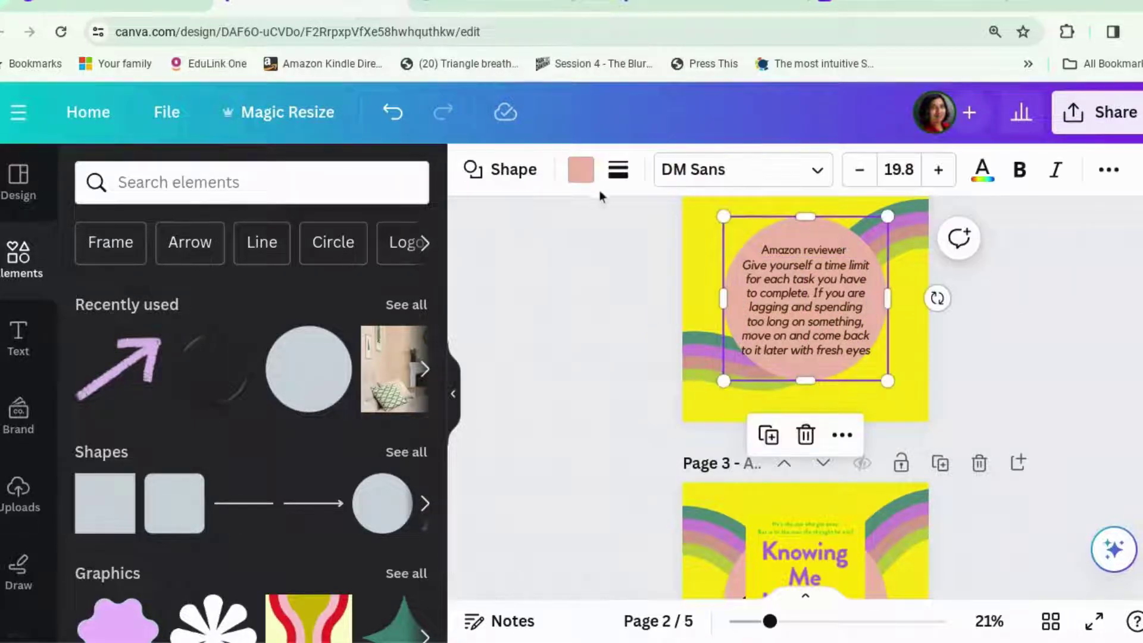
pyautogui.click(580, 172)
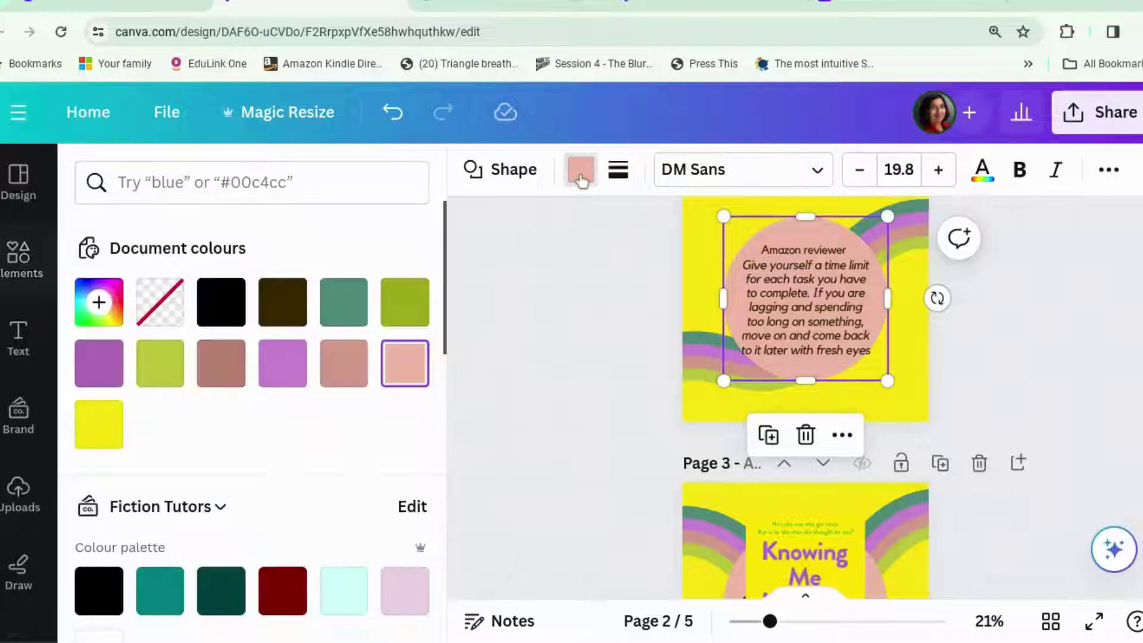
pyautogui.click(99, 424)
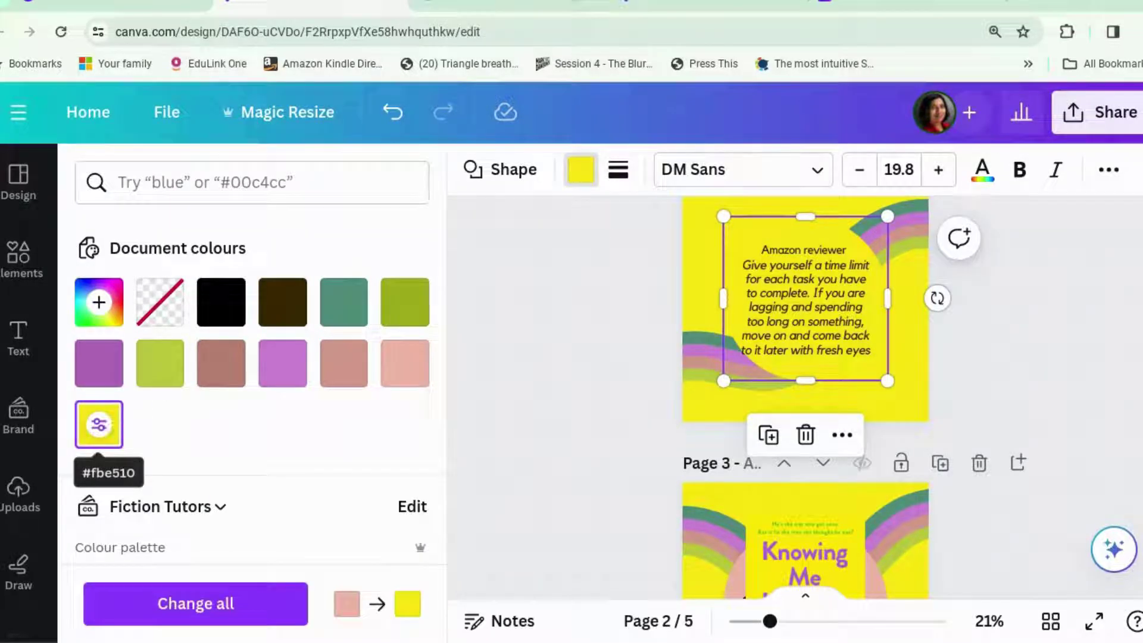
# Add a soft shadow graphic from a 'circle shadow' Elements search behind the quote.
pyautogui.click(21, 262)
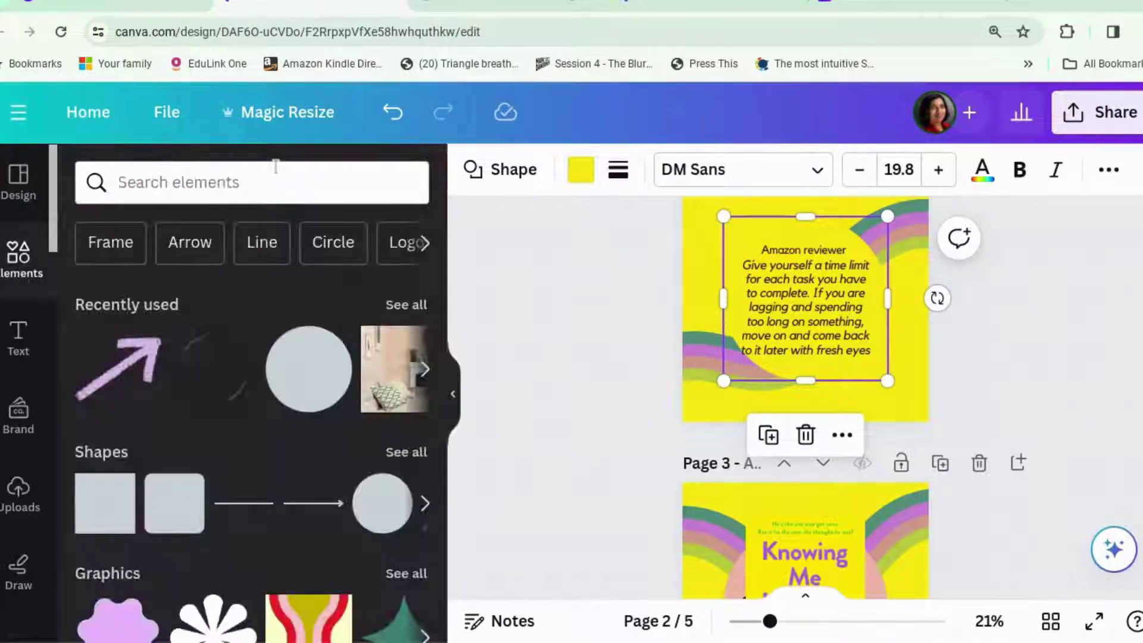
pyautogui.click(274, 181)
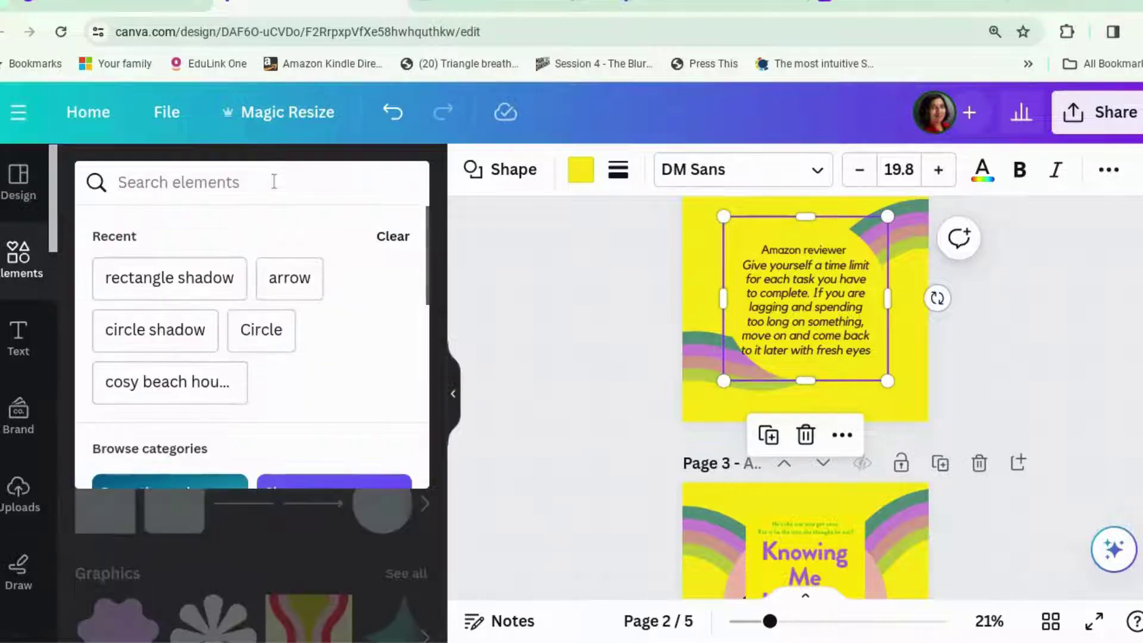
pyautogui.write('circle shar')
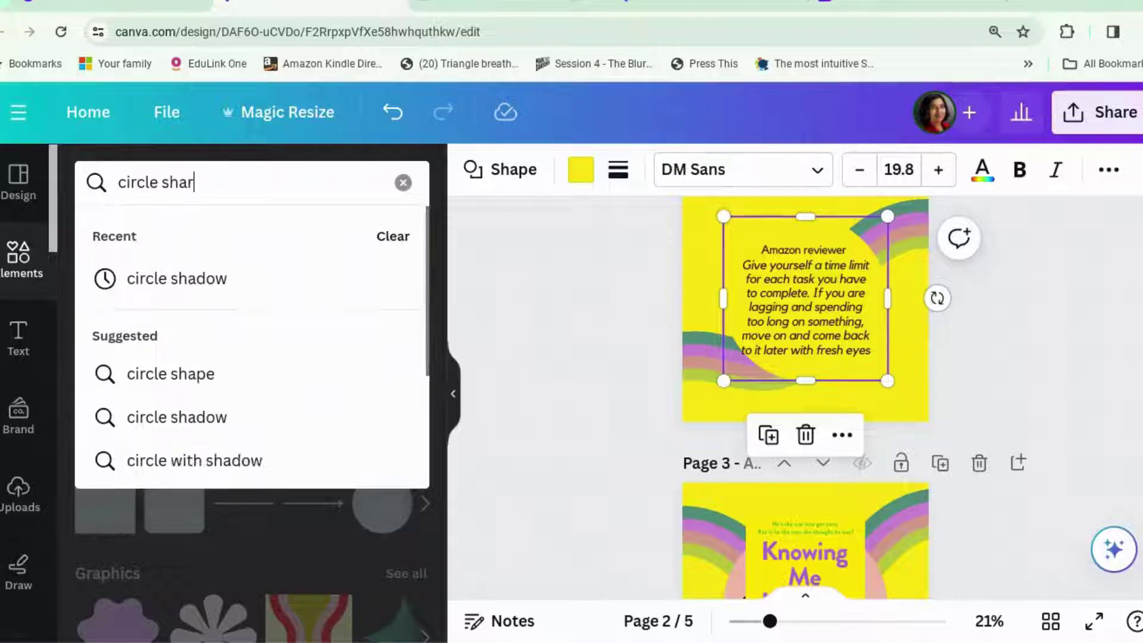
pyautogui.press('BackSpace')
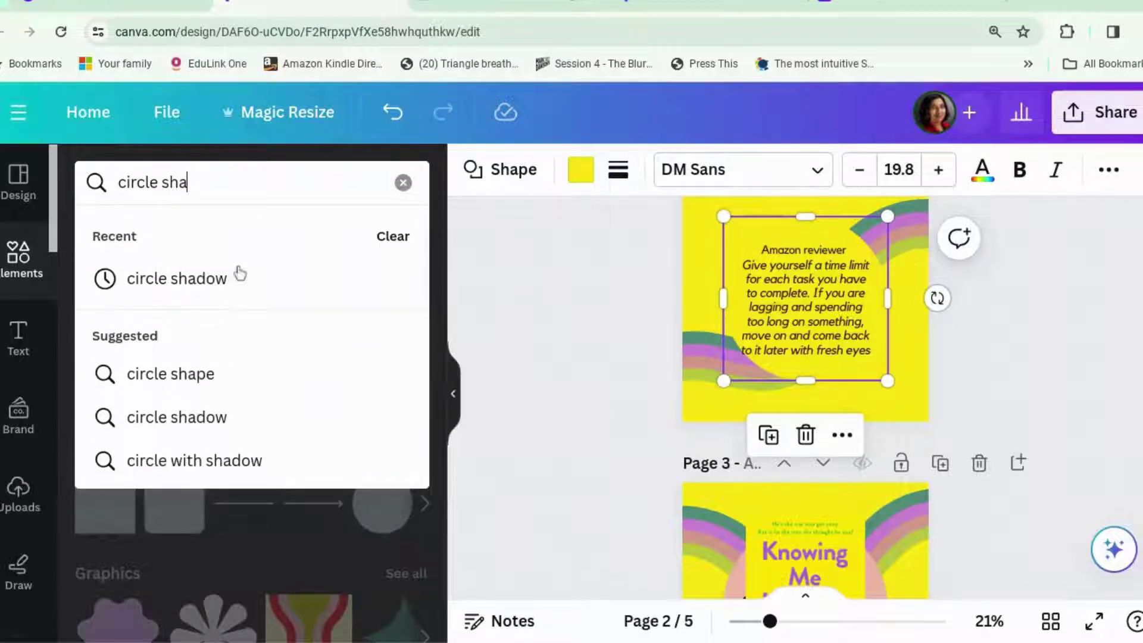
pyautogui.click(241, 275)
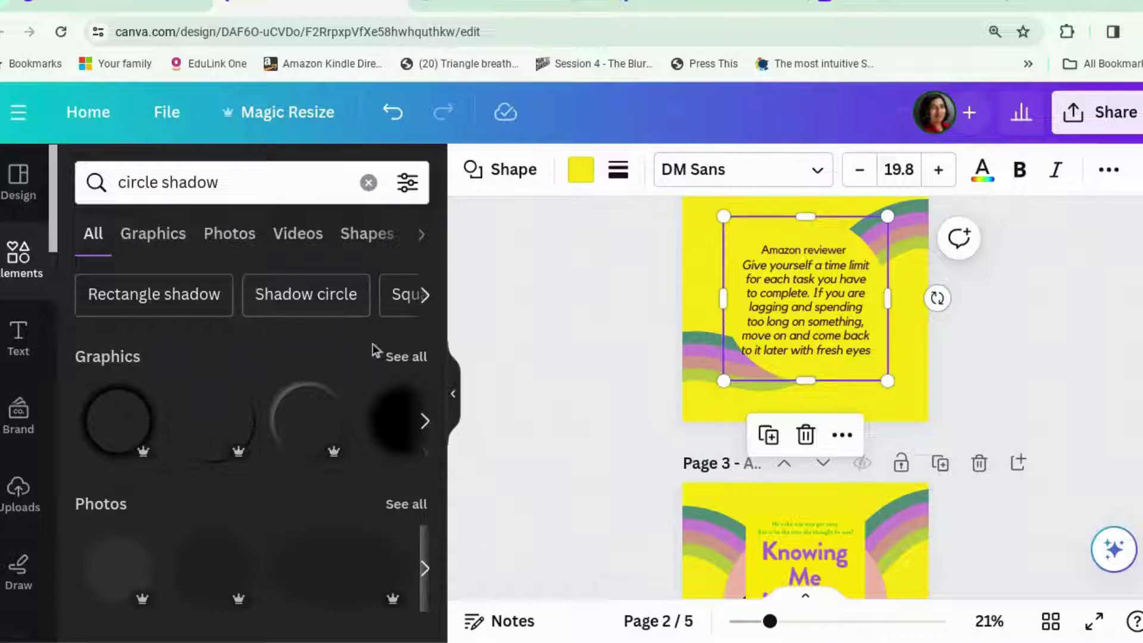
pyautogui.click(425, 421)
pyautogui.click(424, 421)
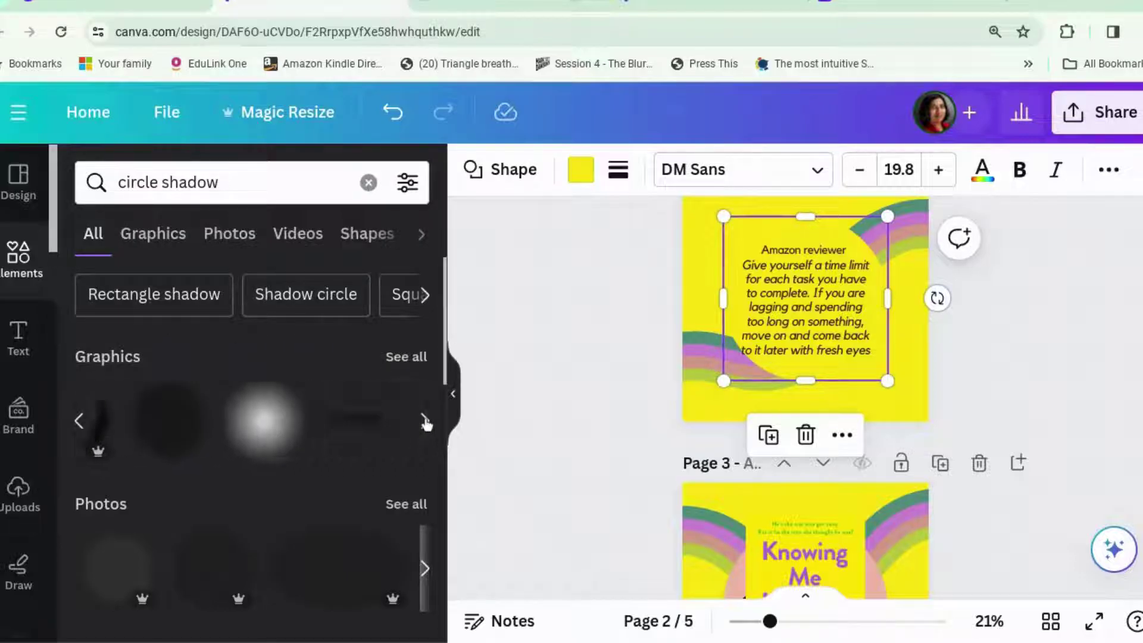
pyautogui.click(324, 434)
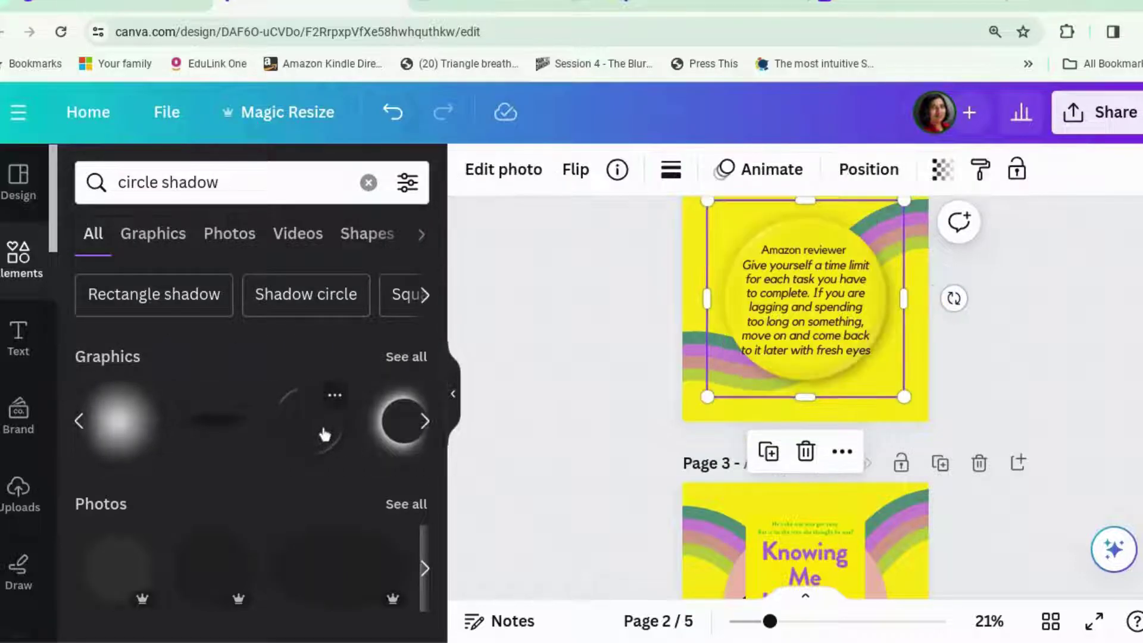
pyautogui.click(1072, 351)
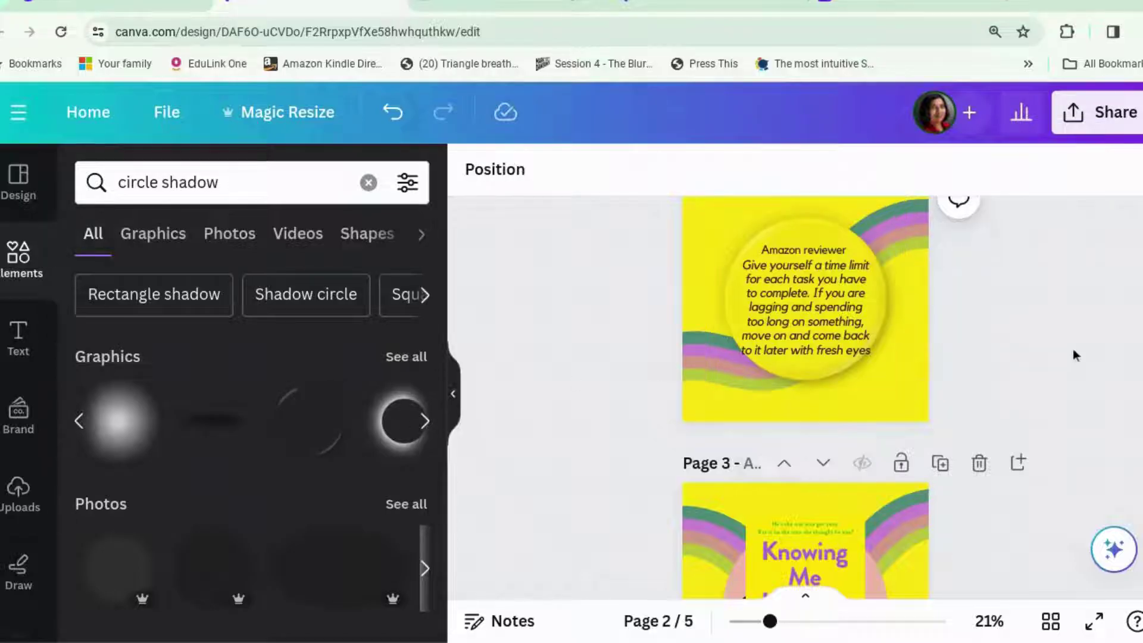
pyautogui.scroll(4, 1073, 348)
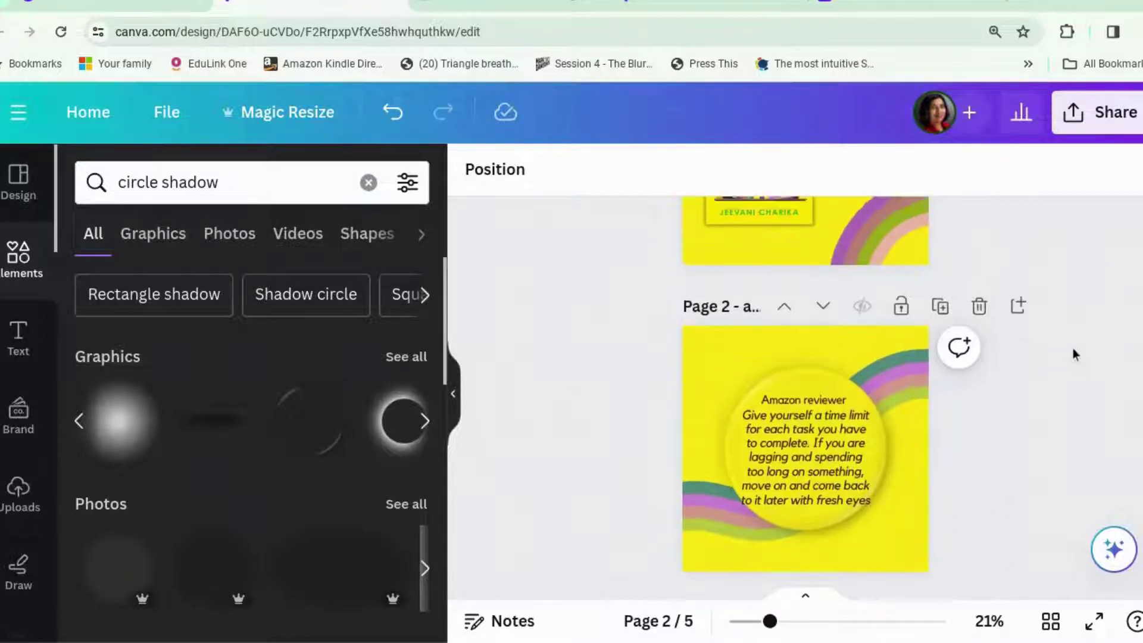
pyautogui.scroll(-2, 1072, 347)
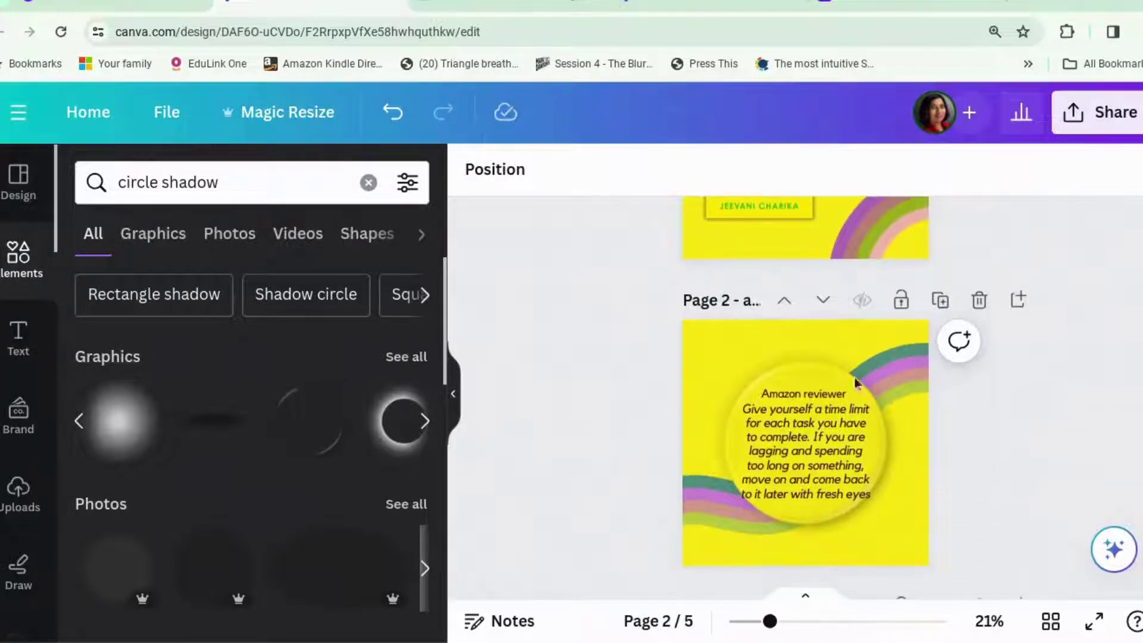
# Copy the reviewer's quote sentence from the launch plan whiteboard and return to the carousel.
pyautogui.click(807, 456)
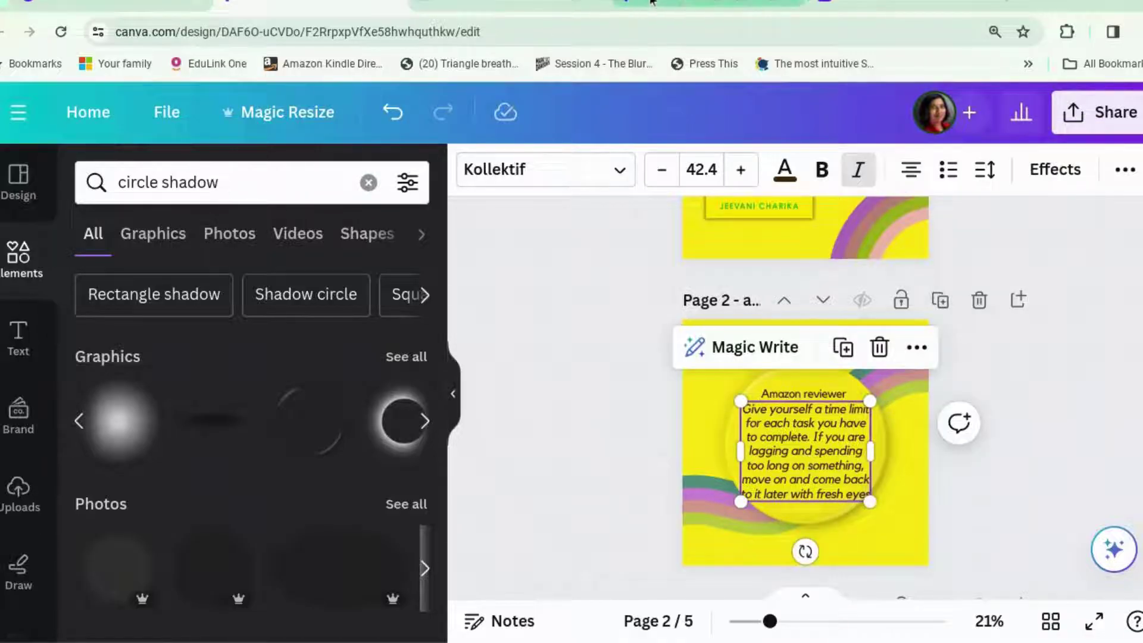
pyautogui.click(865, 3)
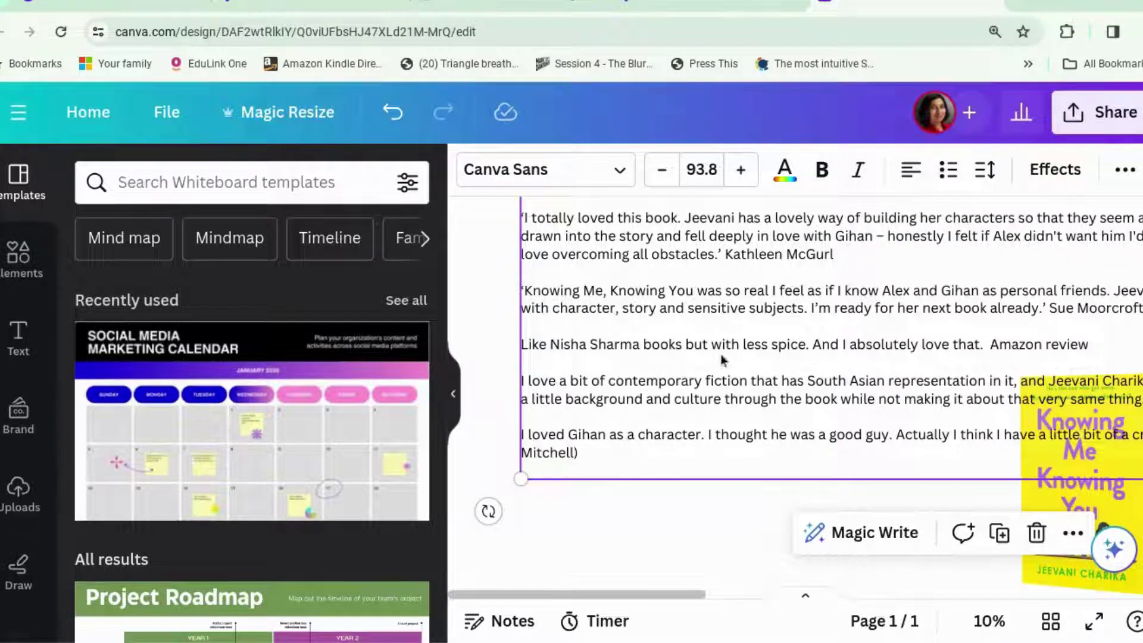
pyautogui.click(754, 344)
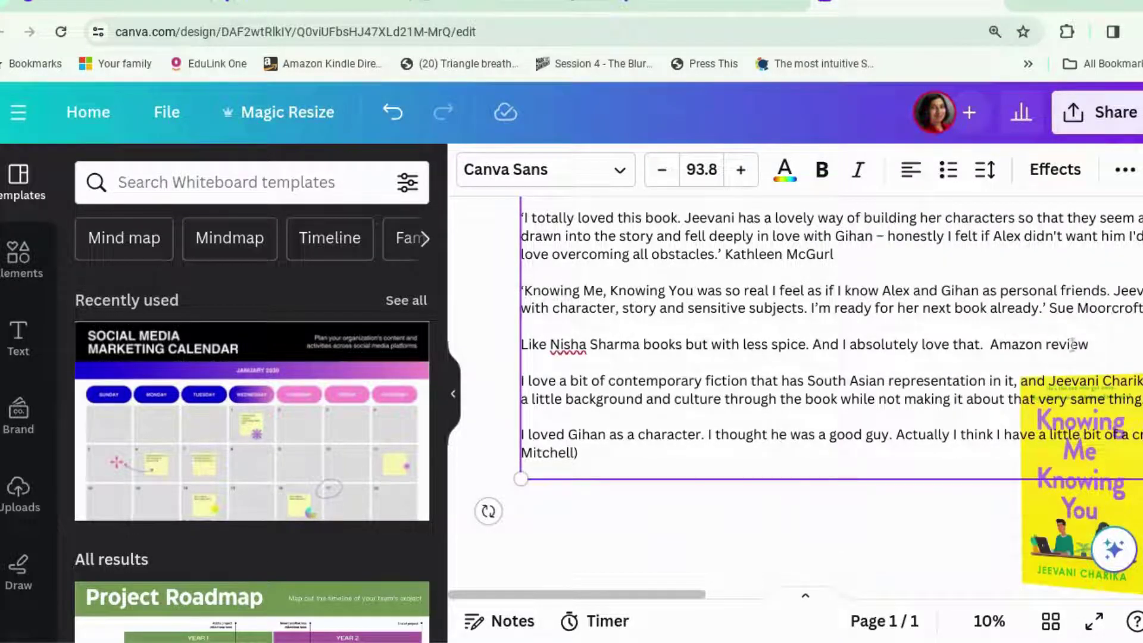
pyautogui.moveTo(984, 345); pyautogui.dragTo(567, 348)
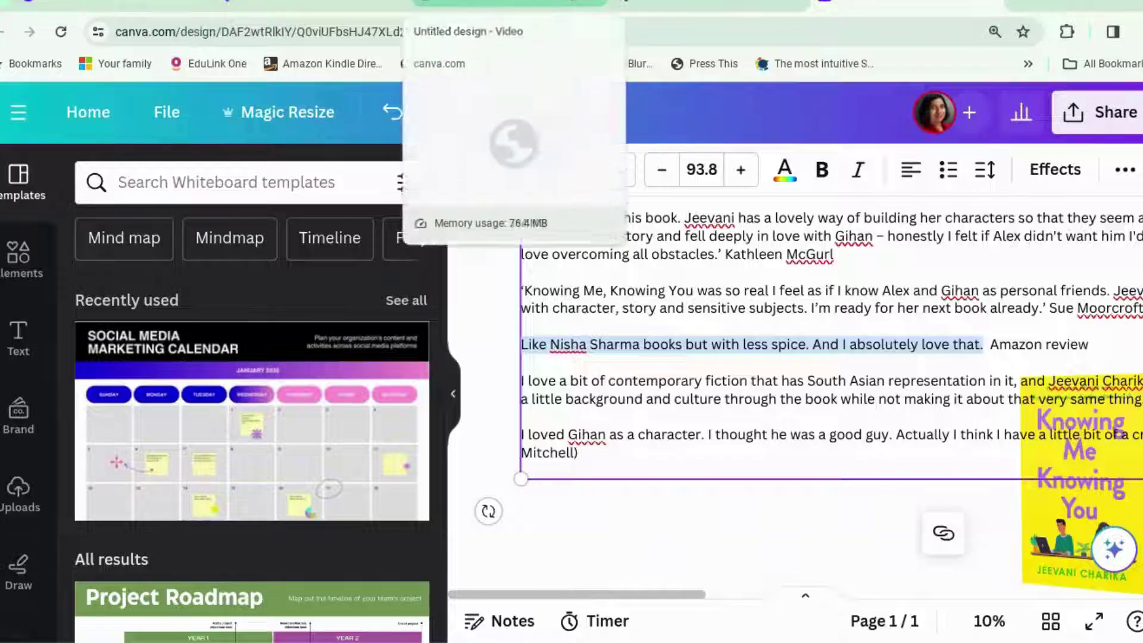
pyautogui.click(677, 3)
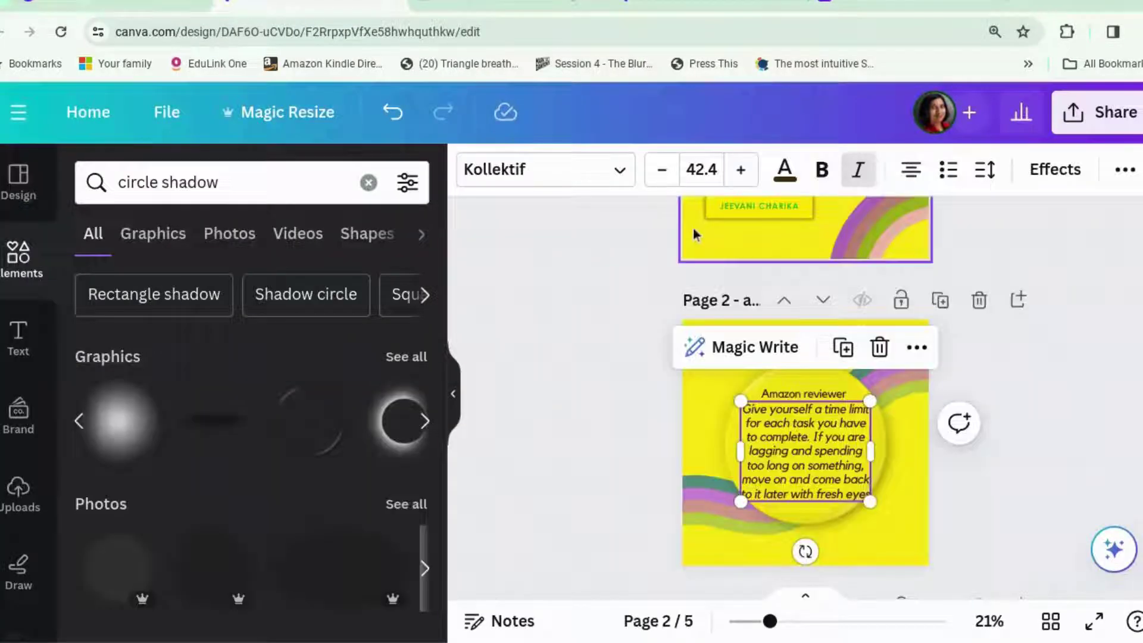
# Paste the copied review over the old page 2 quote, enlarge it and centre it in the circle.
pyautogui.doubleClick(864, 481)
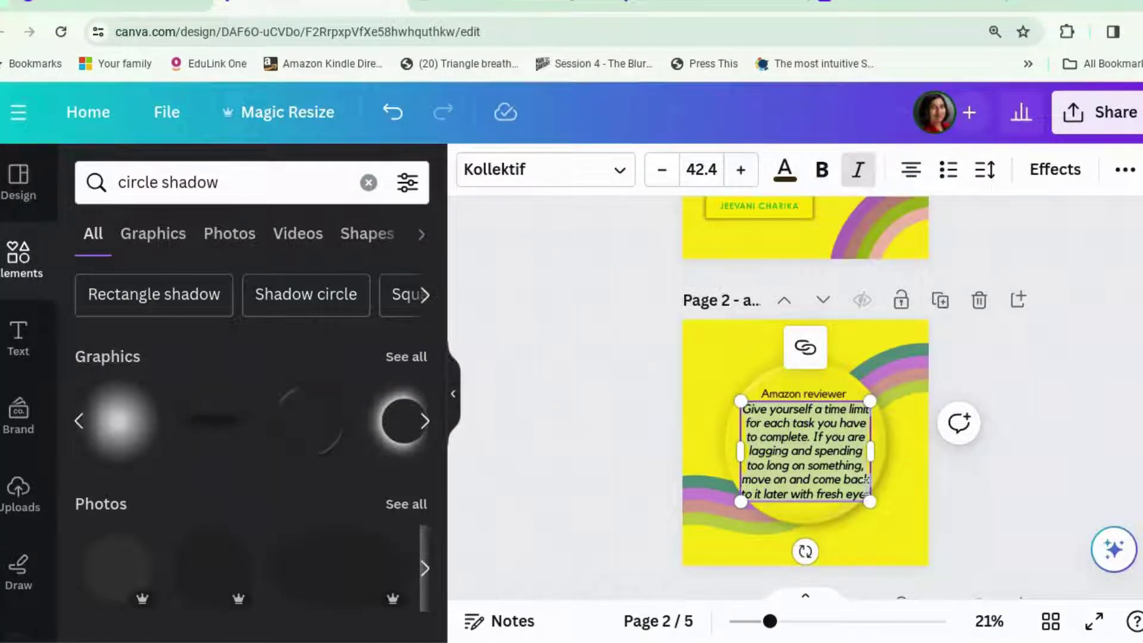
pyautogui.write('Like Nisha Sharma books but with less spice. And I absolutely love that.')
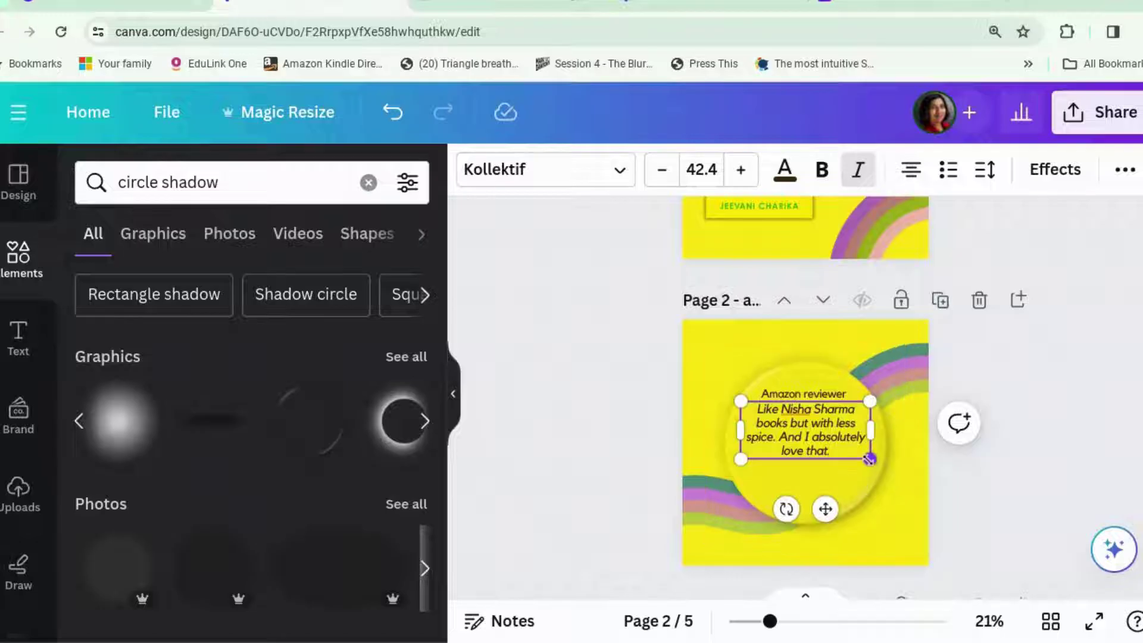
pyautogui.moveTo(870, 459); pyautogui.dragTo(904, 474)
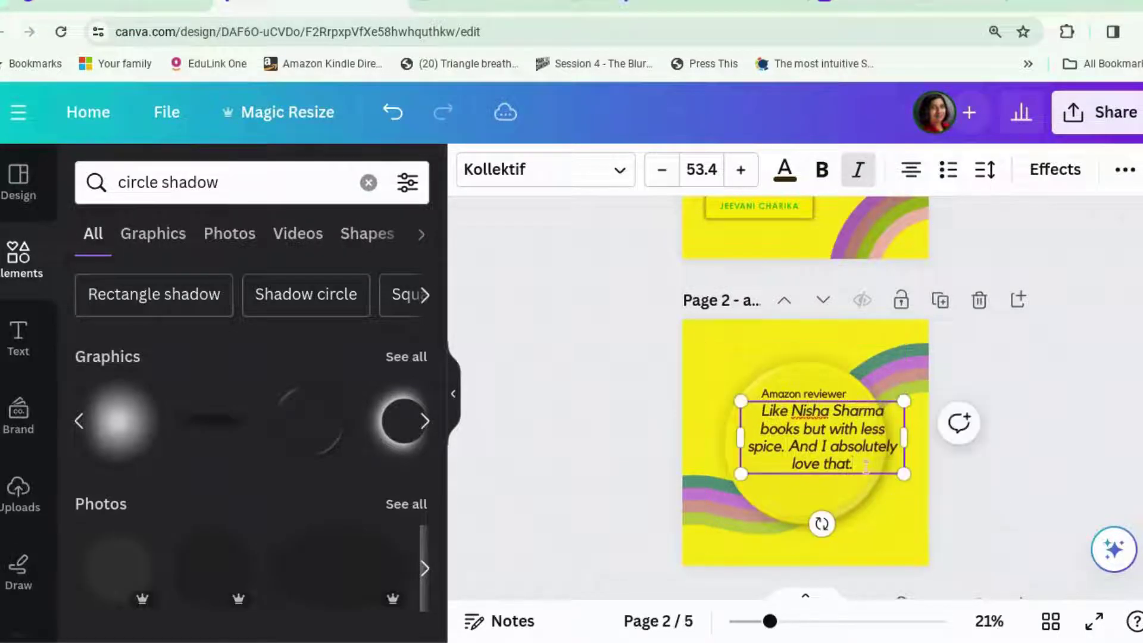
pyautogui.click(946, 455)
pyautogui.moveTo(853, 458); pyautogui.dragTo(833, 467)
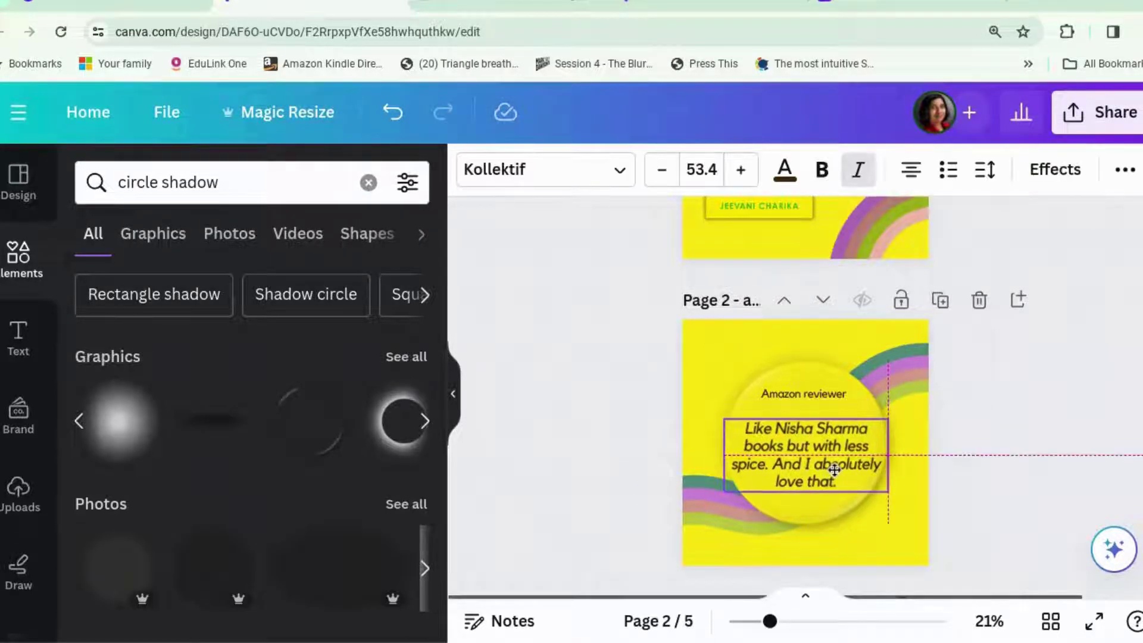
pyautogui.moveTo(835, 470)
pyautogui.mouseDown()
pyautogui.moveTo(845, 457)
pyautogui.moveTo(836, 462)
pyautogui.mouseUp()
pyautogui.click(1034, 402)
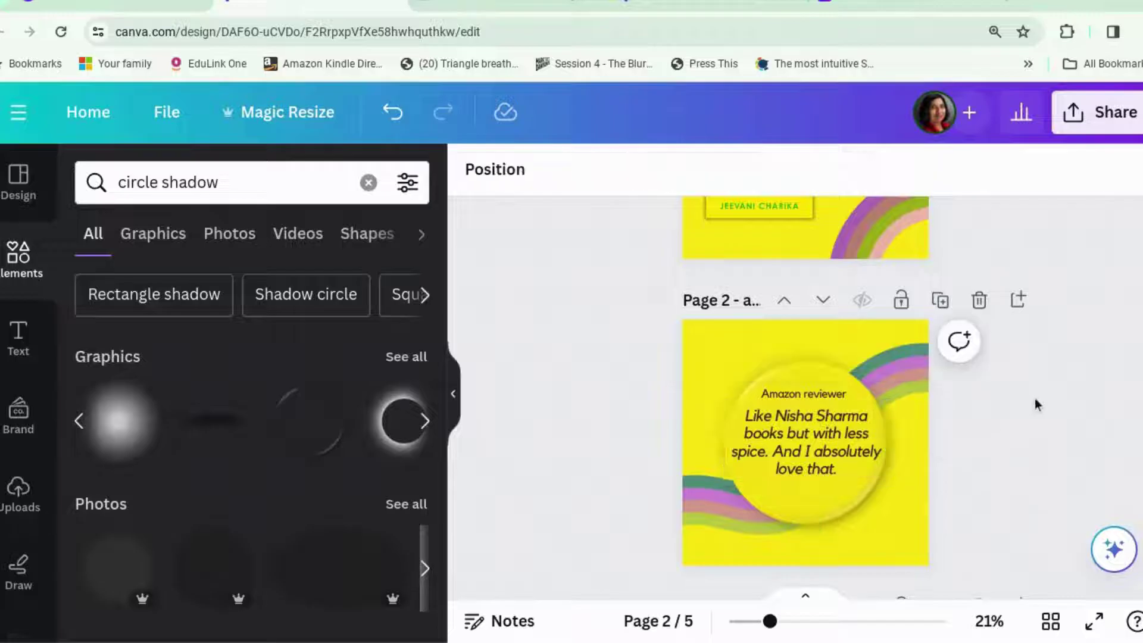
# Narrow the 'Amazon reviewer' label and centre it above the quote.
pyautogui.click(764, 398)
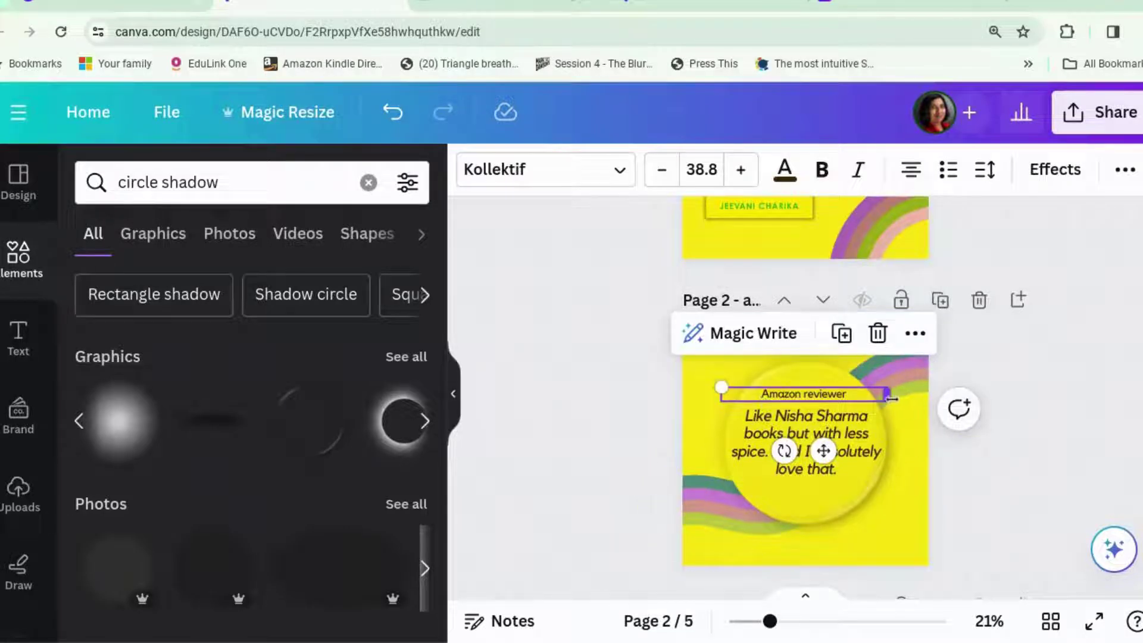
pyautogui.moveTo(883, 402); pyautogui.dragTo(831, 405)
pyautogui.moveTo(796, 450); pyautogui.dragTo(835, 474)
pyautogui.click(1108, 408)
pyautogui.click(1041, 415)
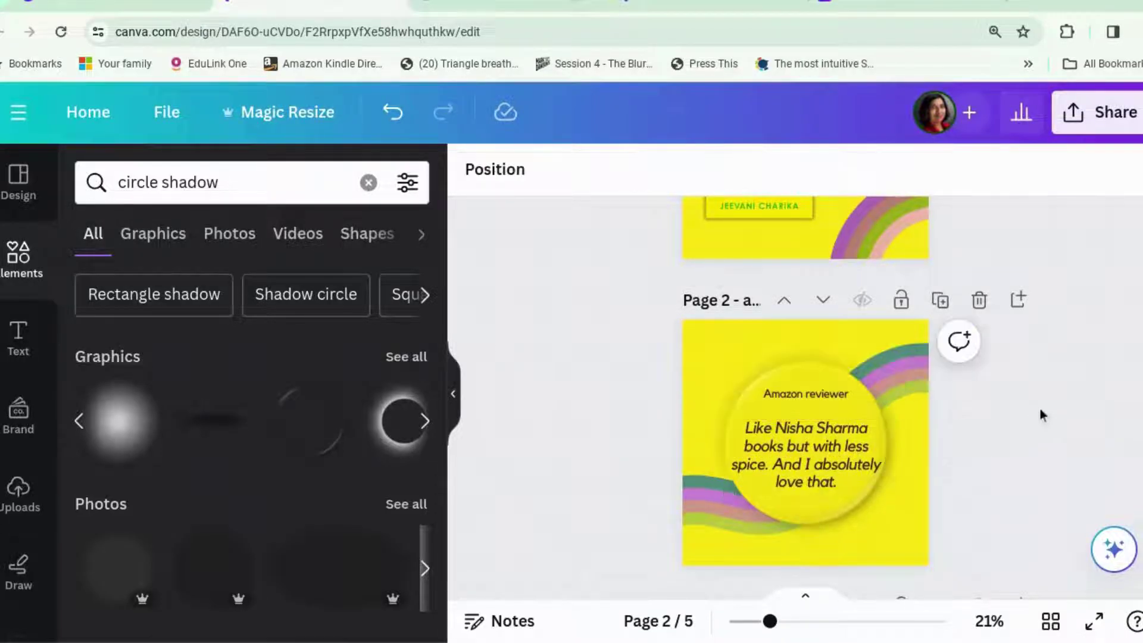
# Select the quote, 'Amazon reviewer' label, shadow circle and yellow circle together in the Layers panel.
pyautogui.scroll(-3, 1042, 415)
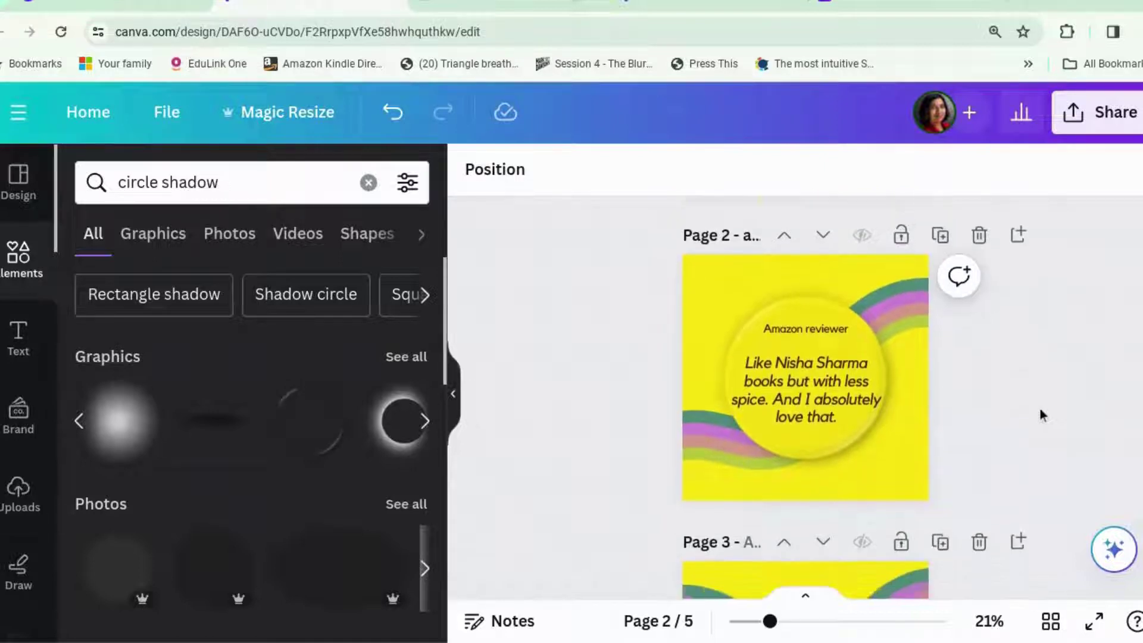
pyautogui.scroll(-1, 1042, 415)
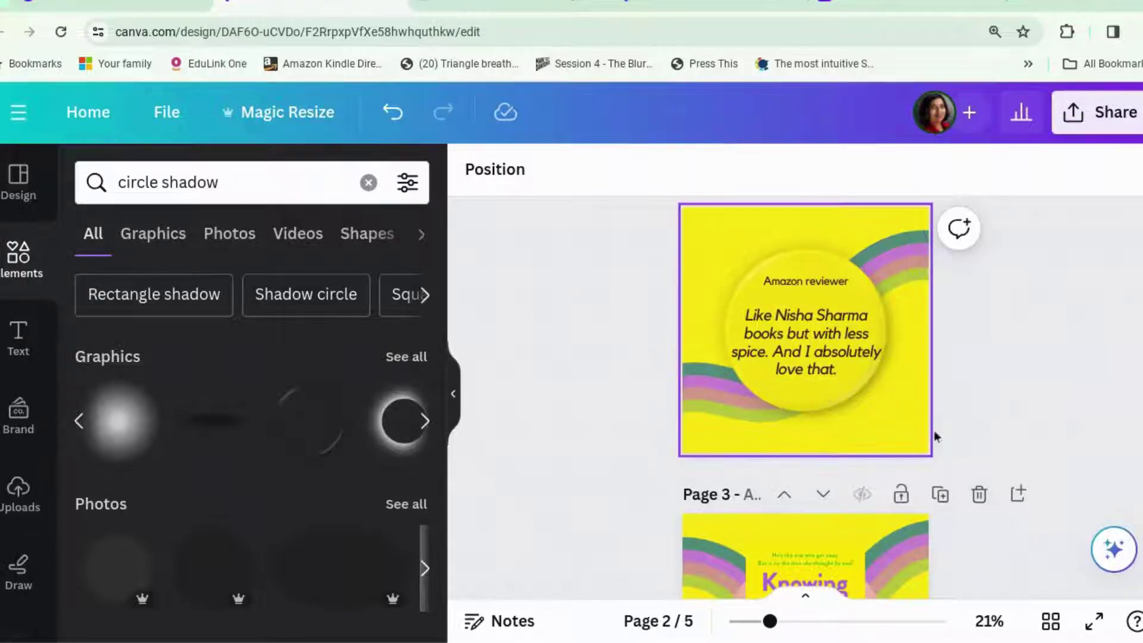
pyautogui.rightClick(908, 414)
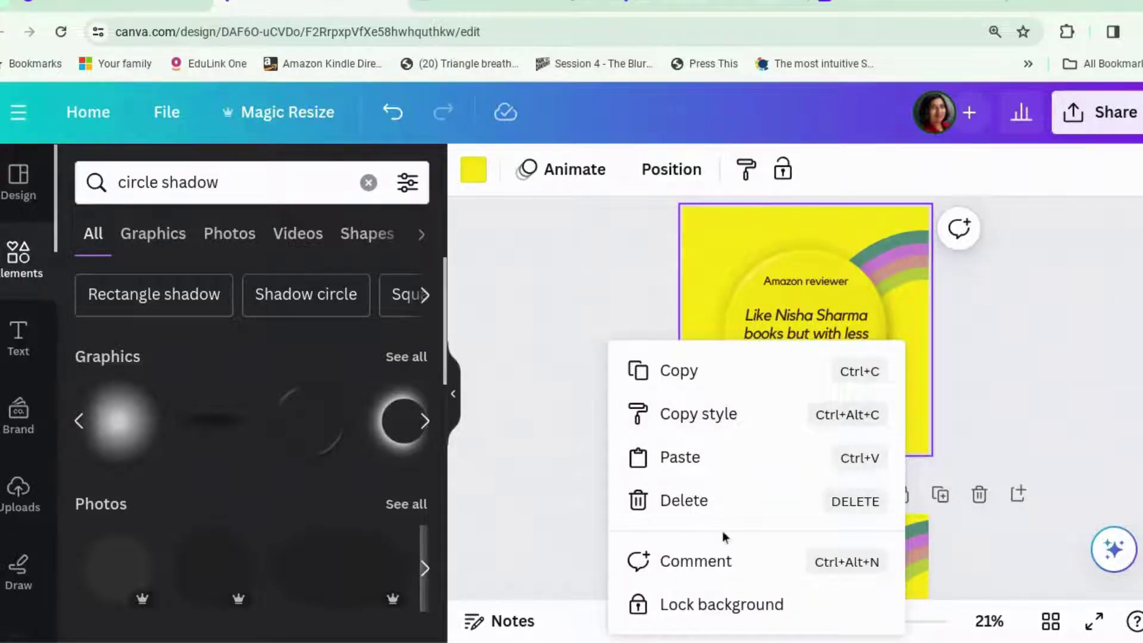
pyautogui.click(994, 350)
pyautogui.rightClick(842, 339)
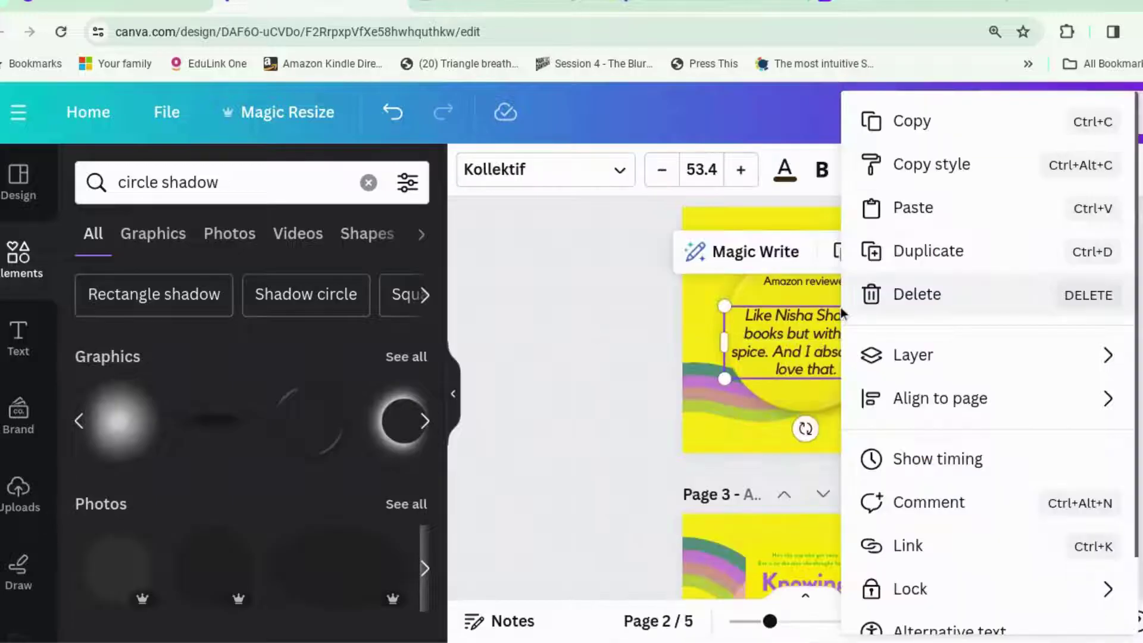
pyautogui.moveTo(896, 358)
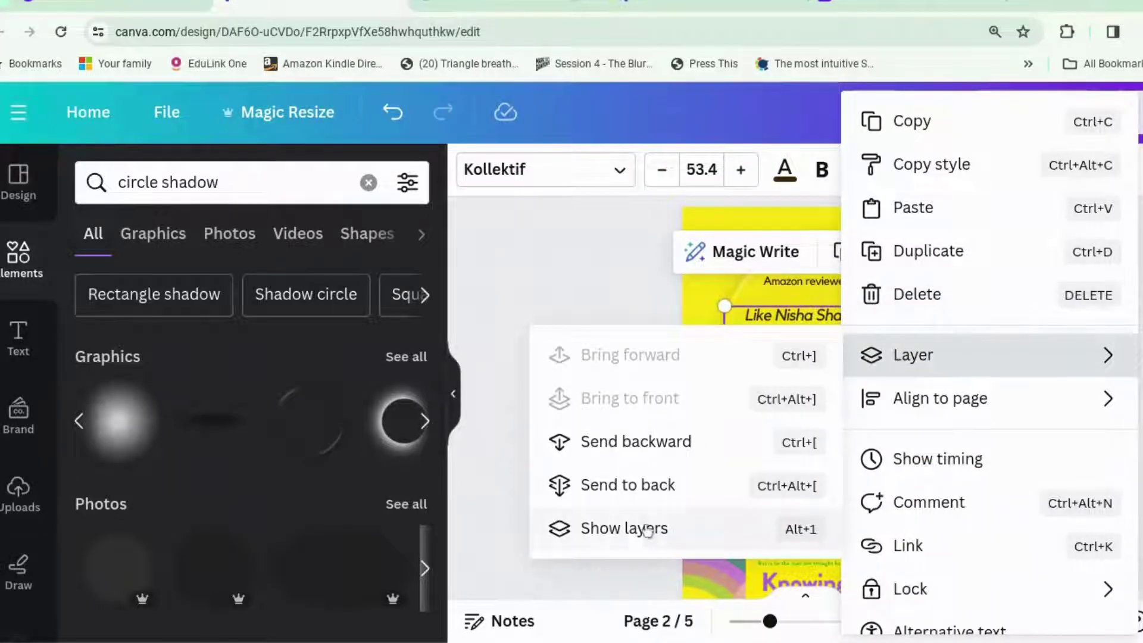
pyautogui.click(647, 531)
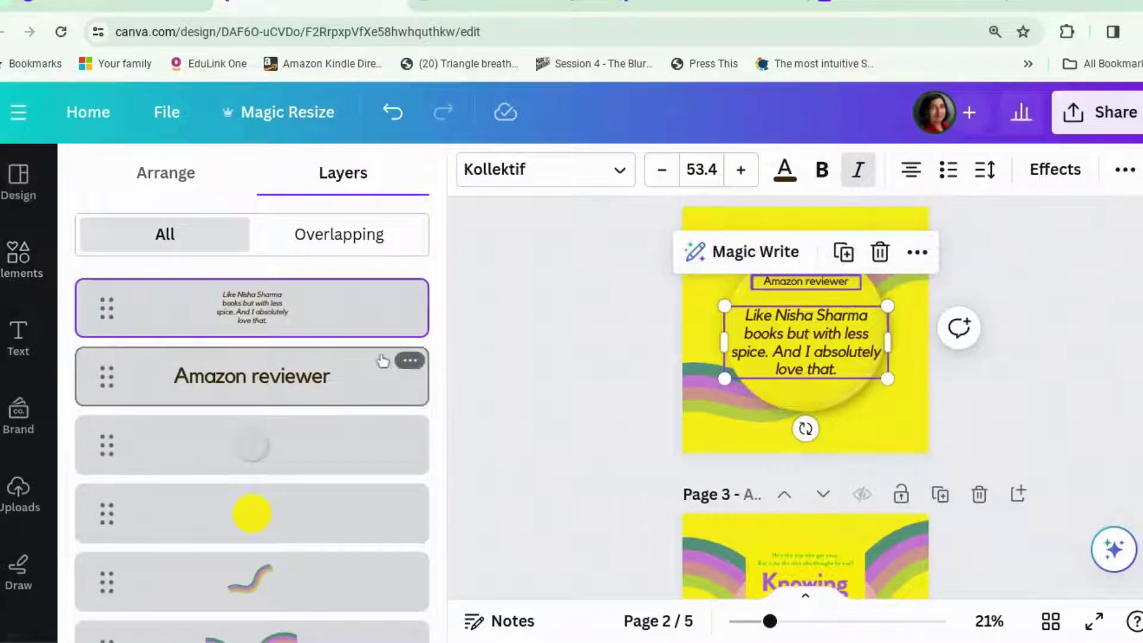
pyautogui.keyDown('shift'); pyautogui.click(316, 384); pyautogui.keyUp('shift')
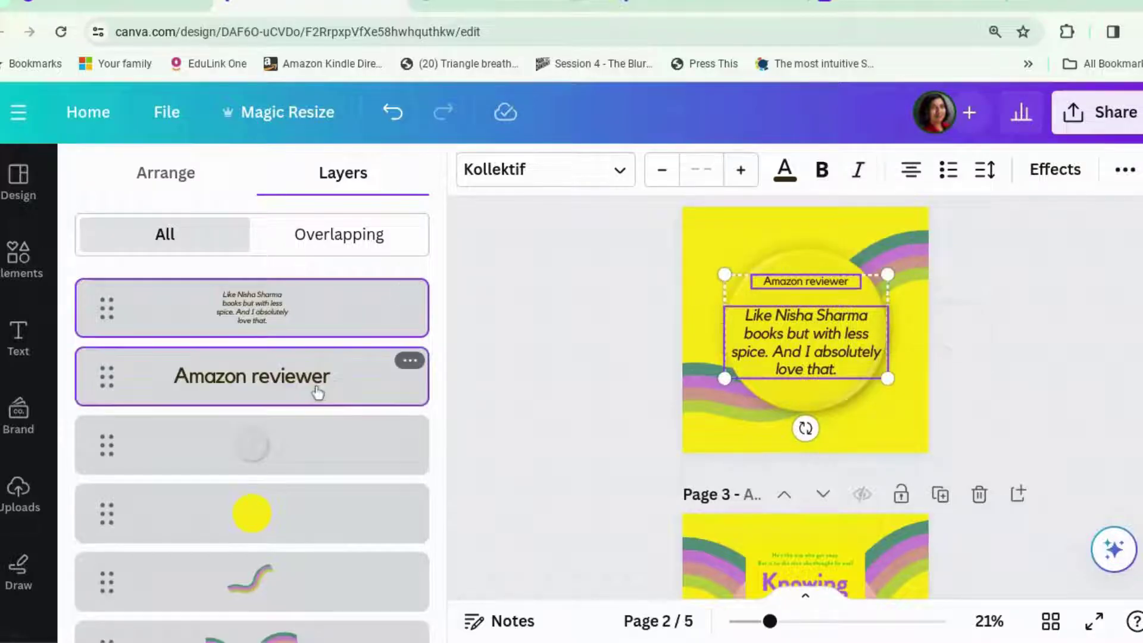
pyautogui.keyDown('shift'); pyautogui.click(301, 457); pyautogui.keyUp('shift')
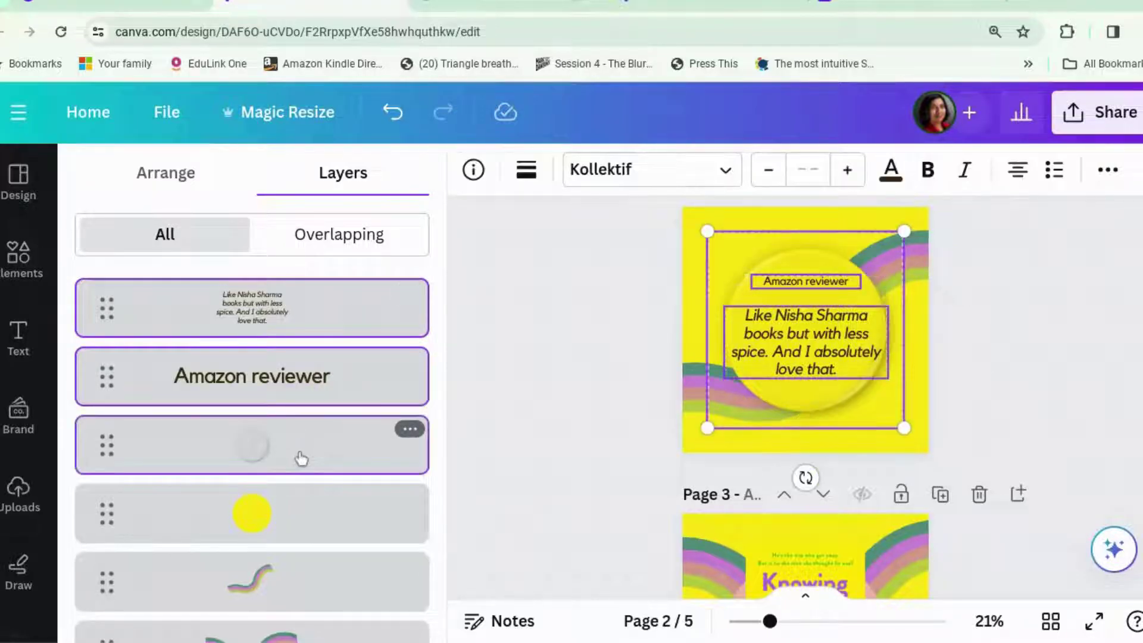
pyautogui.keyDown('shift'); pyautogui.click(311, 514); pyautogui.keyUp('shift')
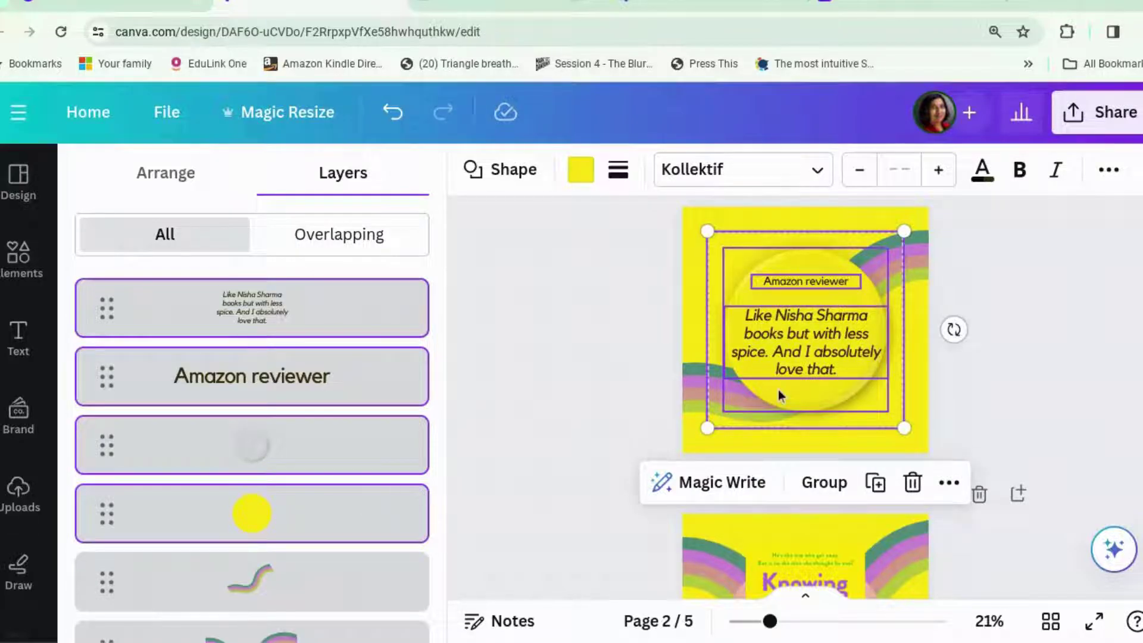
pyautogui.scroll(-3, 1117, 388)
# Delete page 3's pink circle, 'take breaks' heading, body text, number 2 and yellow circle.
pyautogui.click(805, 452)
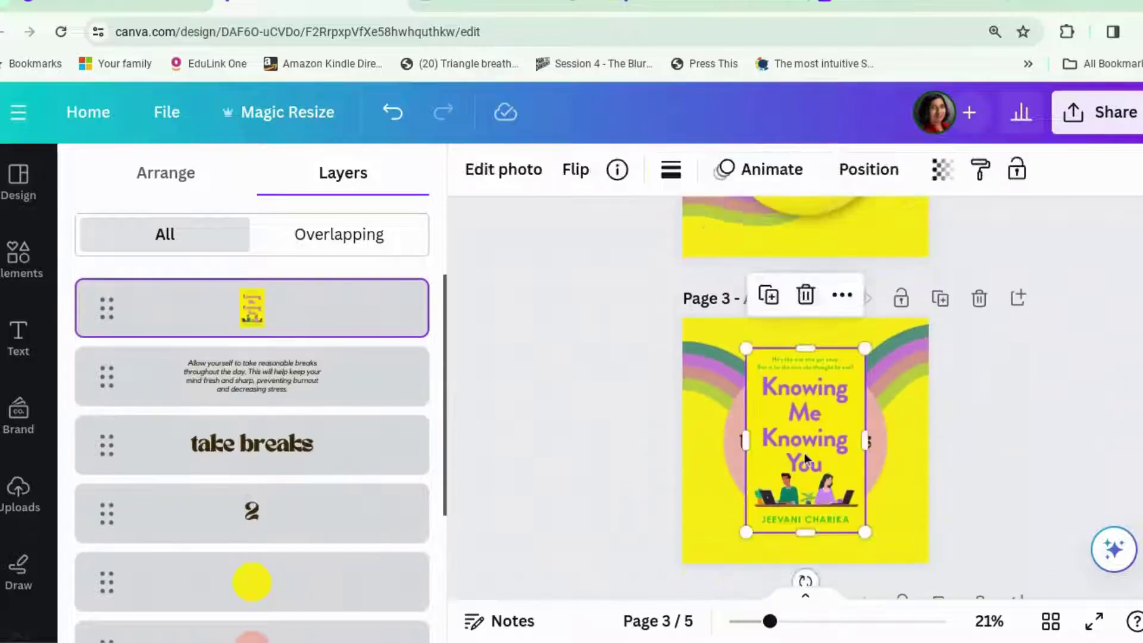
pyautogui.click(819, 467)
pyautogui.press('Delete')
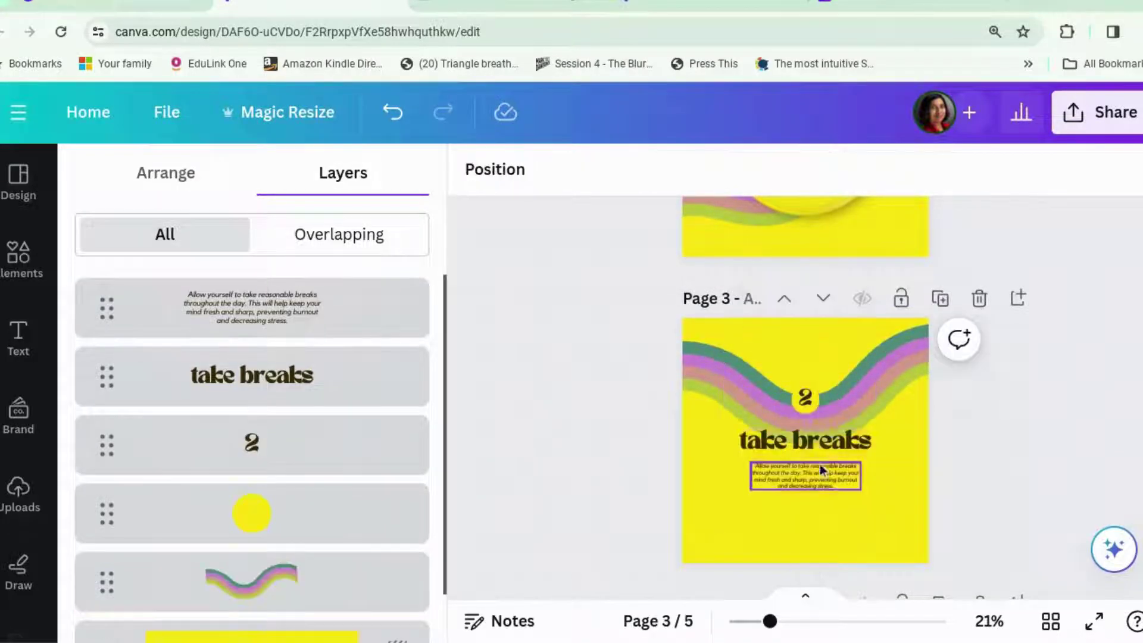
pyautogui.click(827, 445)
pyautogui.press('Delete')
pyautogui.click(823, 477)
pyautogui.press('Delete')
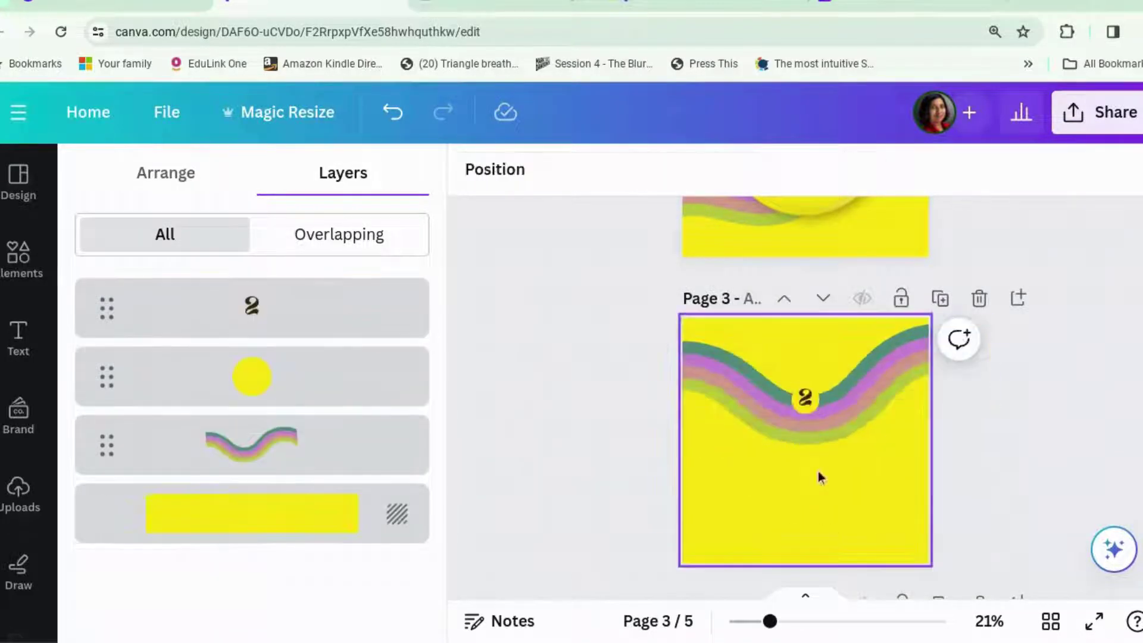
pyautogui.press('Delete')
pyautogui.scroll(-1, 988, 444)
pyautogui.click(806, 394)
pyautogui.press('Delete')
pyautogui.scroll(-5, 930, 445)
# Delete page 4's book cover, yellow shape, 'prioritize' heading, body text and pink circle.
pyautogui.click(822, 461)
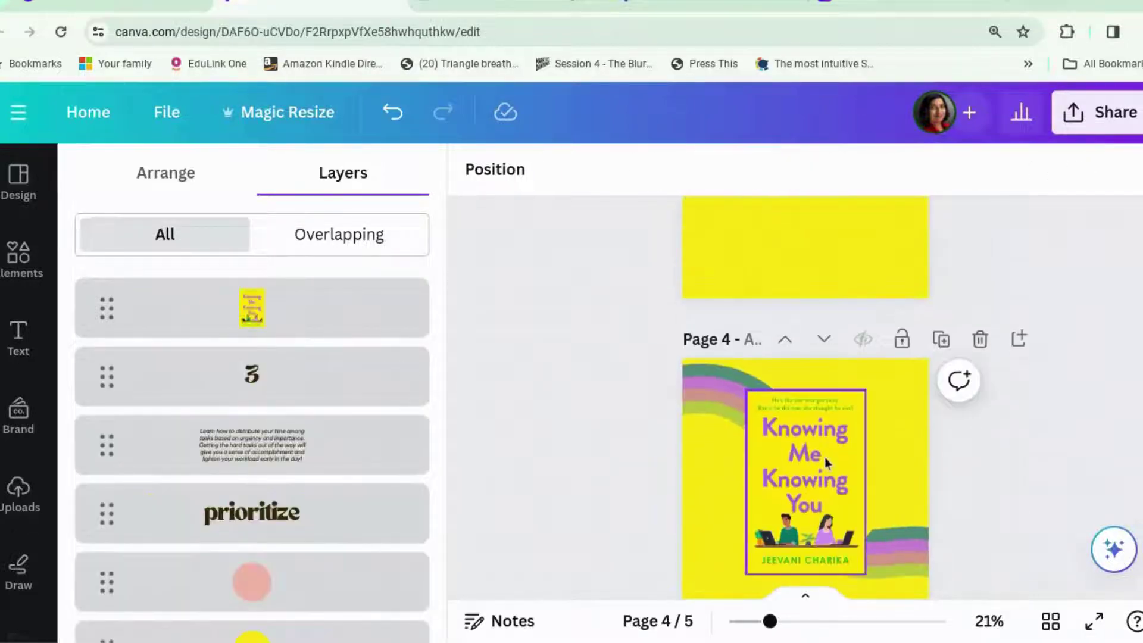
pyautogui.press('Delete')
pyautogui.press('Delete')
pyautogui.click(805, 440)
pyautogui.press('Delete')
pyautogui.click(812, 477)
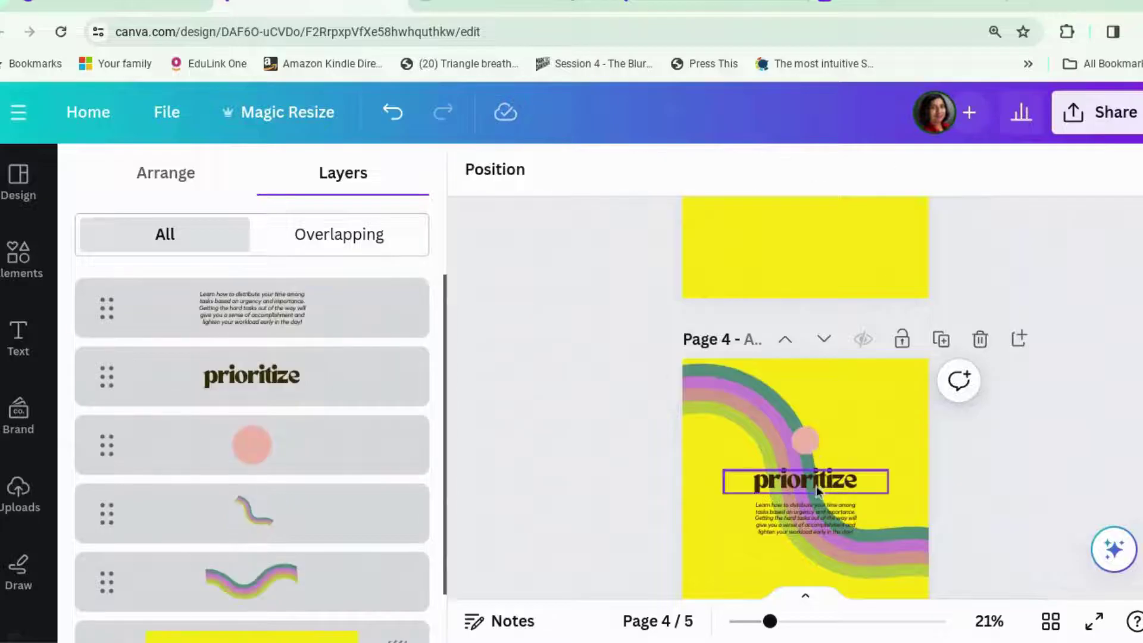
pyautogui.press('Delete')
pyautogui.click(817, 502)
pyautogui.click(815, 506)
pyautogui.press('Delete')
pyautogui.click(806, 440)
pyautogui.press('Delete')
pyautogui.click(816, 449)
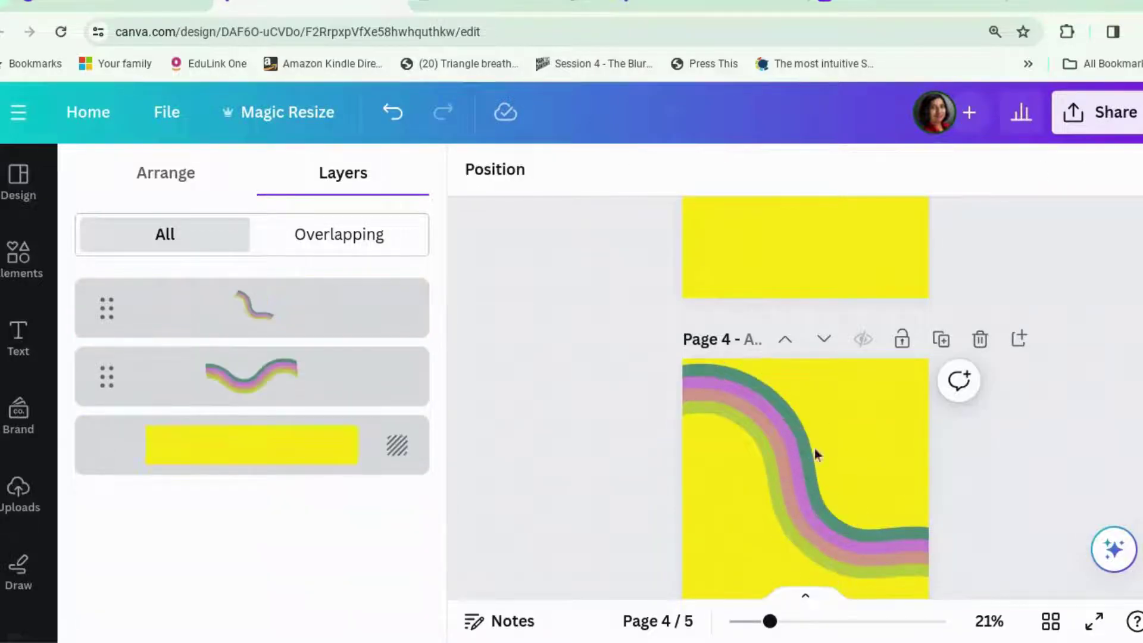
pyautogui.scroll(-2, 999, 442)
pyautogui.scroll(-3, 999, 442)
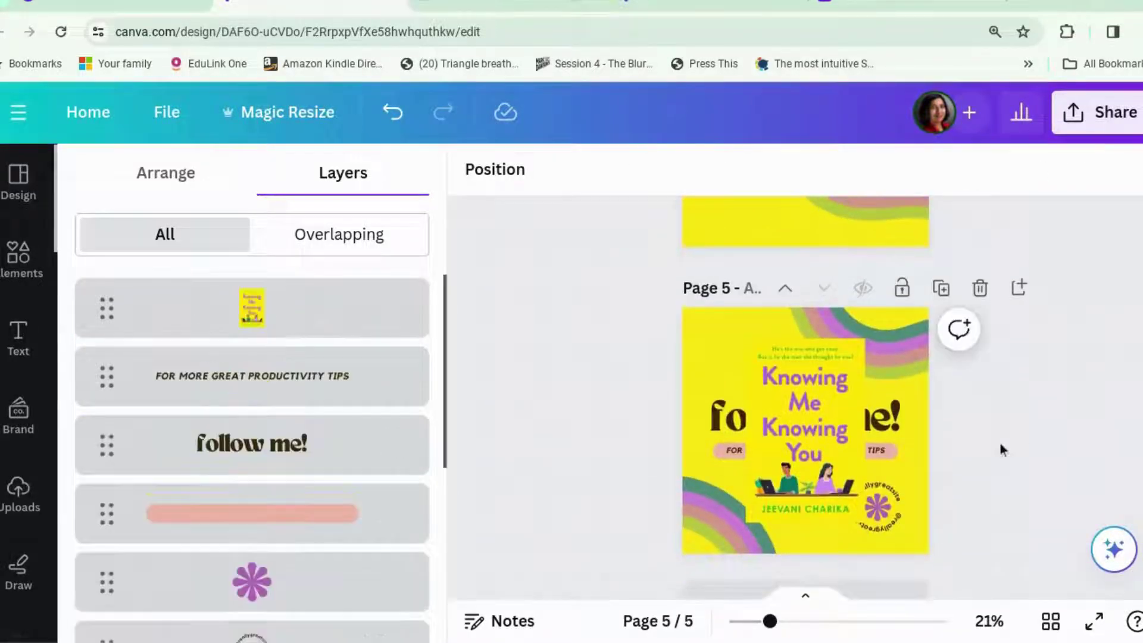
pyautogui.scroll(1, 999, 441)
pyautogui.scroll(6, 999, 441)
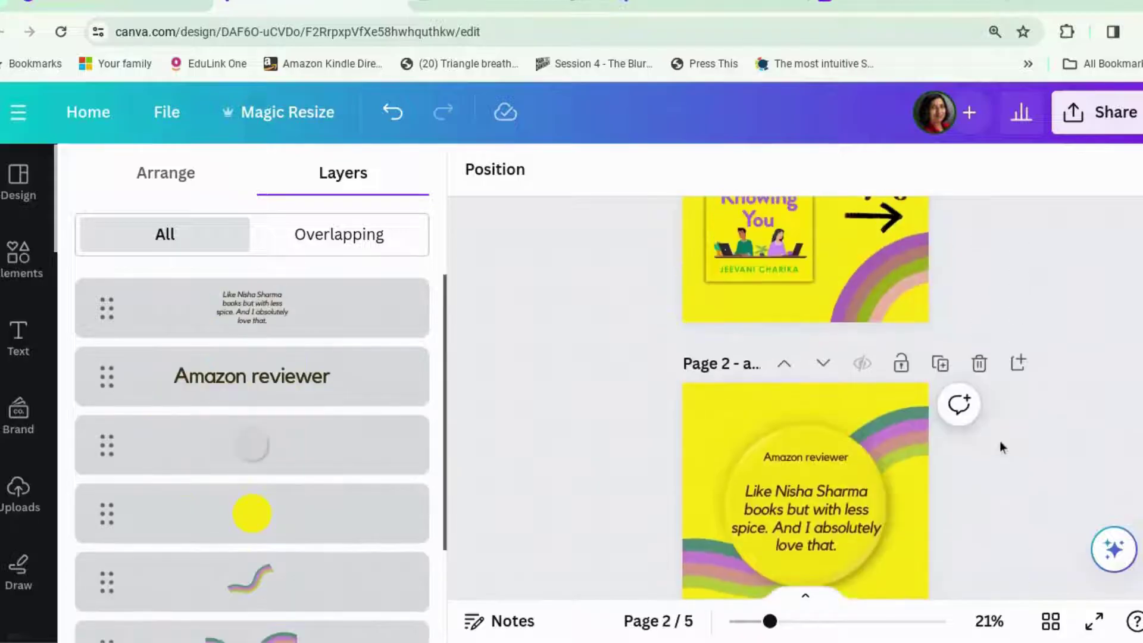
# Paste the Amazon reviewer quote circle onto pages 3 and 4 over their rainbow waves.
pyautogui.scroll(4, 852, 429)
pyautogui.click(809, 528)
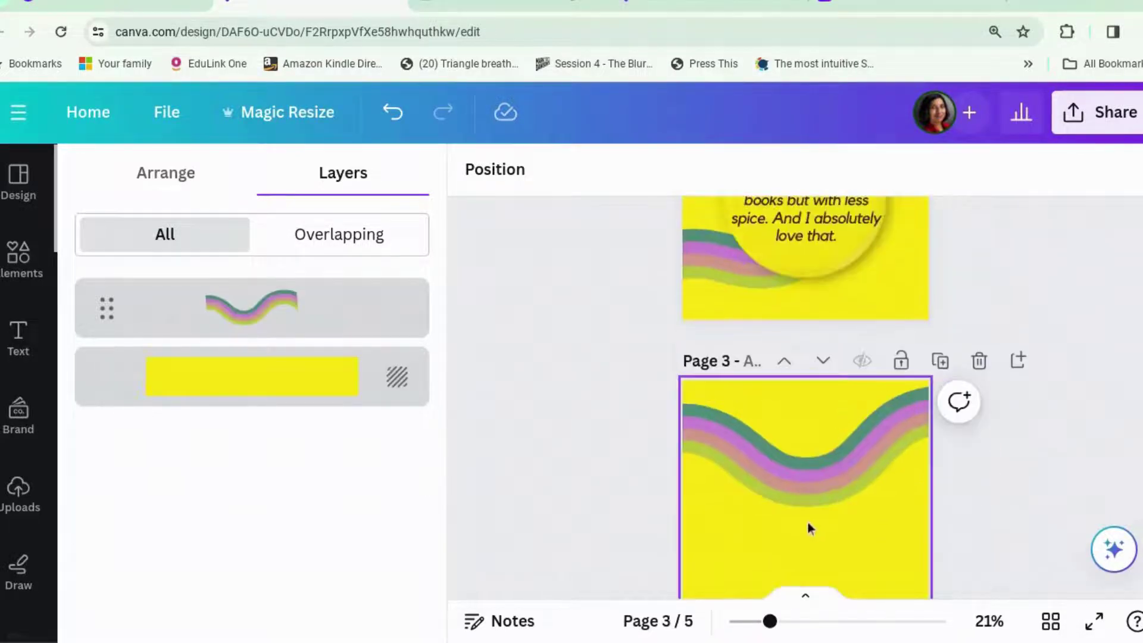
pyautogui.click(813, 541)
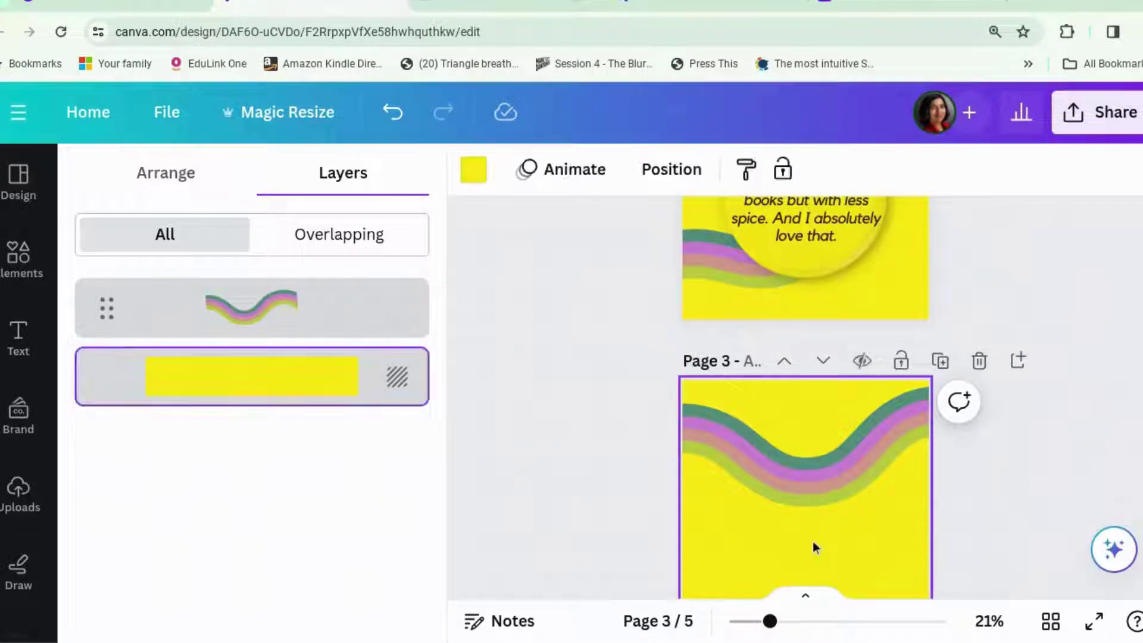
pyautogui.hotkey('ctrl', 'v')
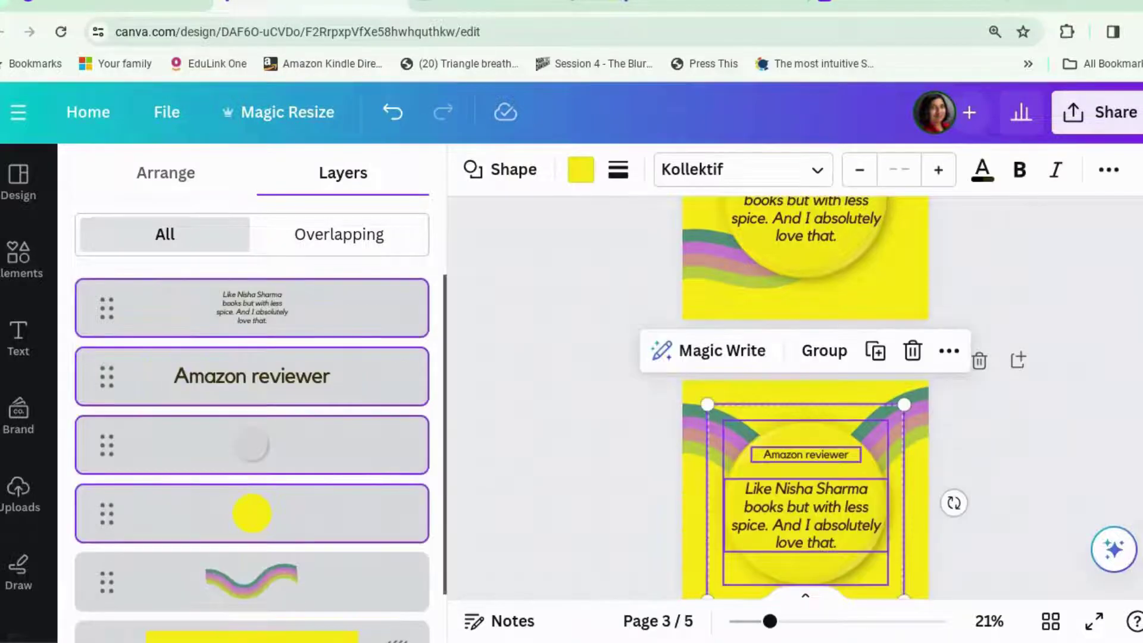
pyautogui.click(1099, 451)
pyautogui.scroll(-8, 1099, 451)
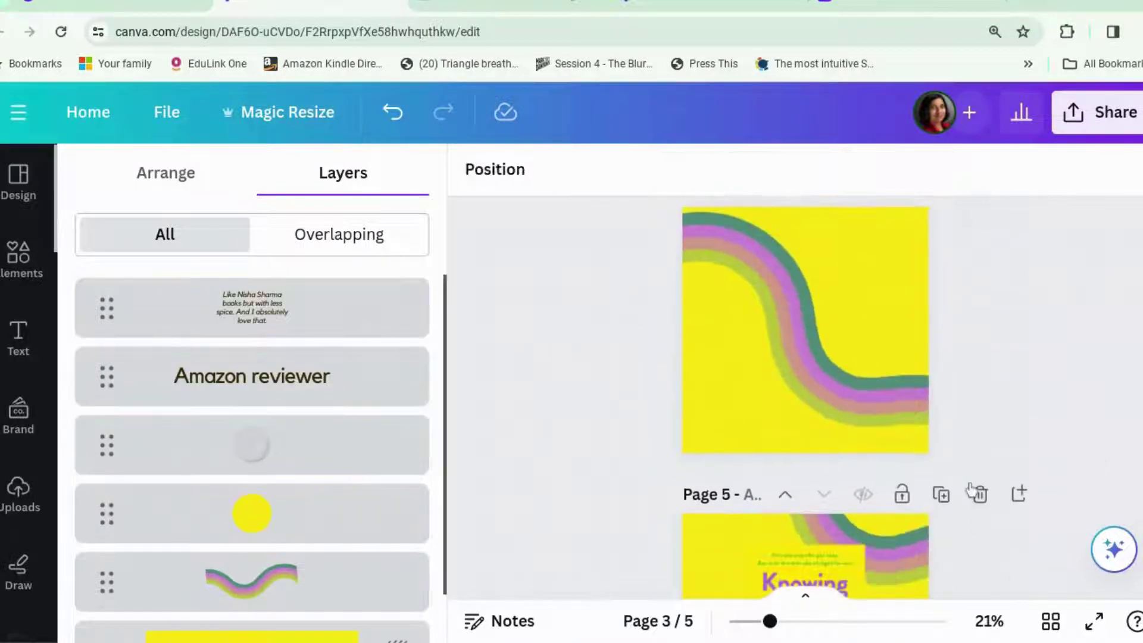
pyautogui.click(845, 399)
pyautogui.click(748, 382)
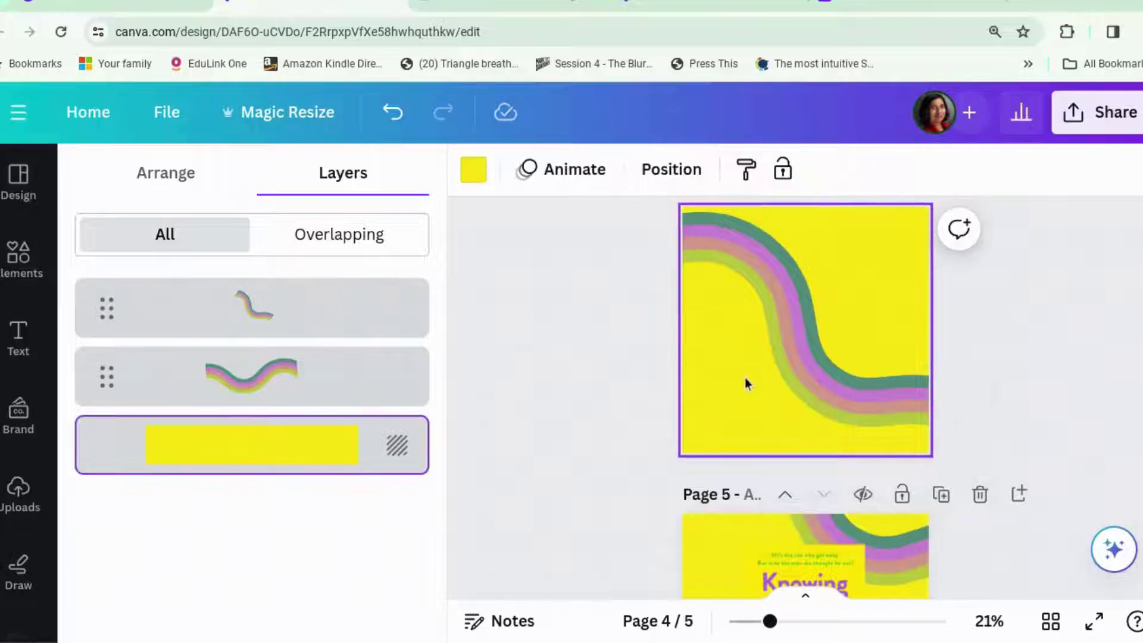
pyautogui.hotkey('ctrl', 'v')
# Deselect the pasted quote circle and scroll through the pages to review the carousel.
pyautogui.click(1096, 356)
pyautogui.scroll(-3, 1096, 356)
pyautogui.scroll(2, 1099, 363)
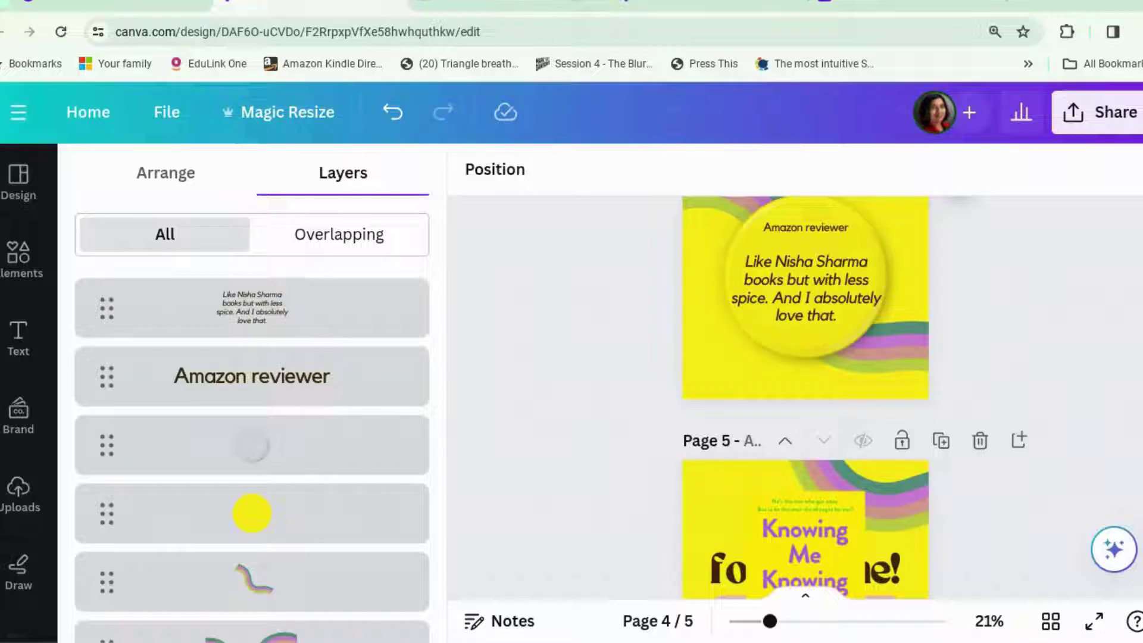
pyautogui.scroll(-3, 1095, 356)
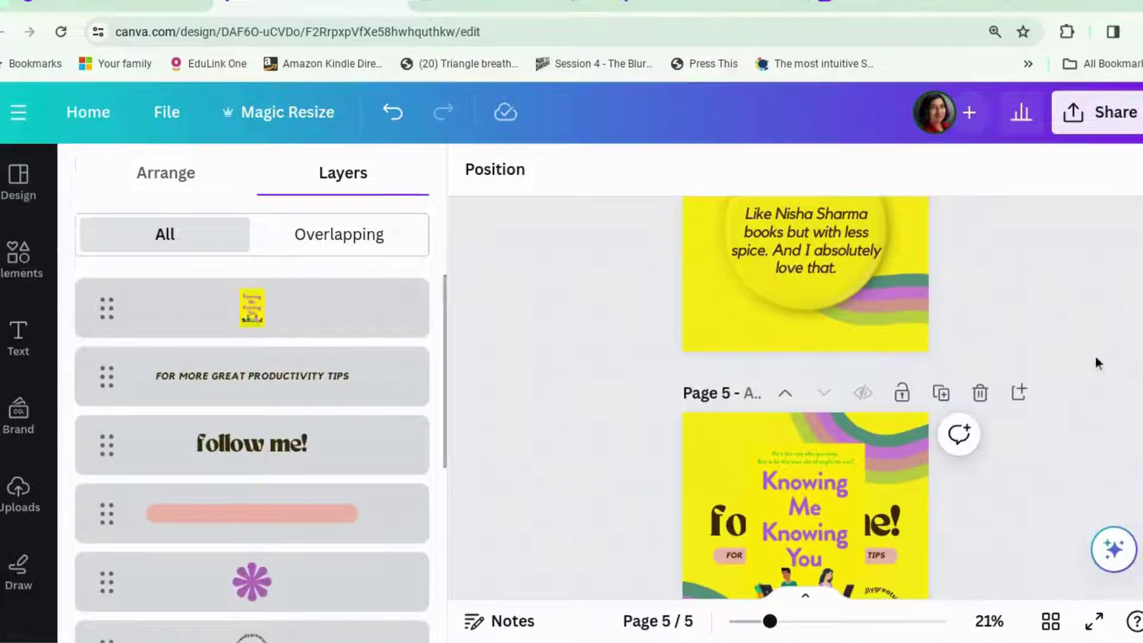
pyautogui.scroll(2, 1098, 363)
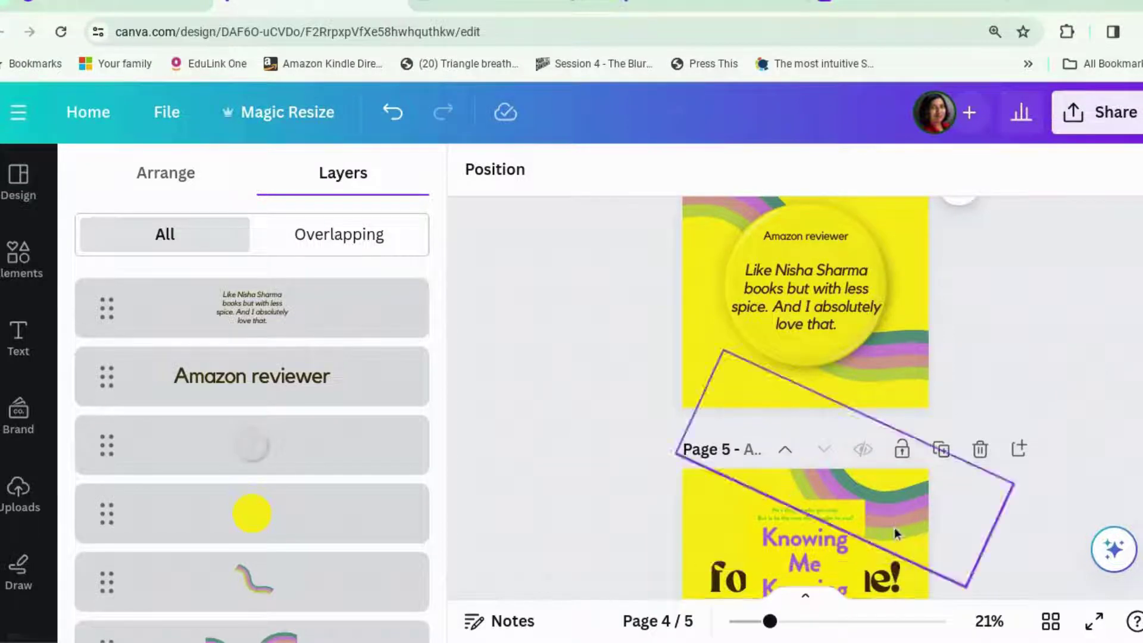
pyautogui.scroll(-3, 898, 527)
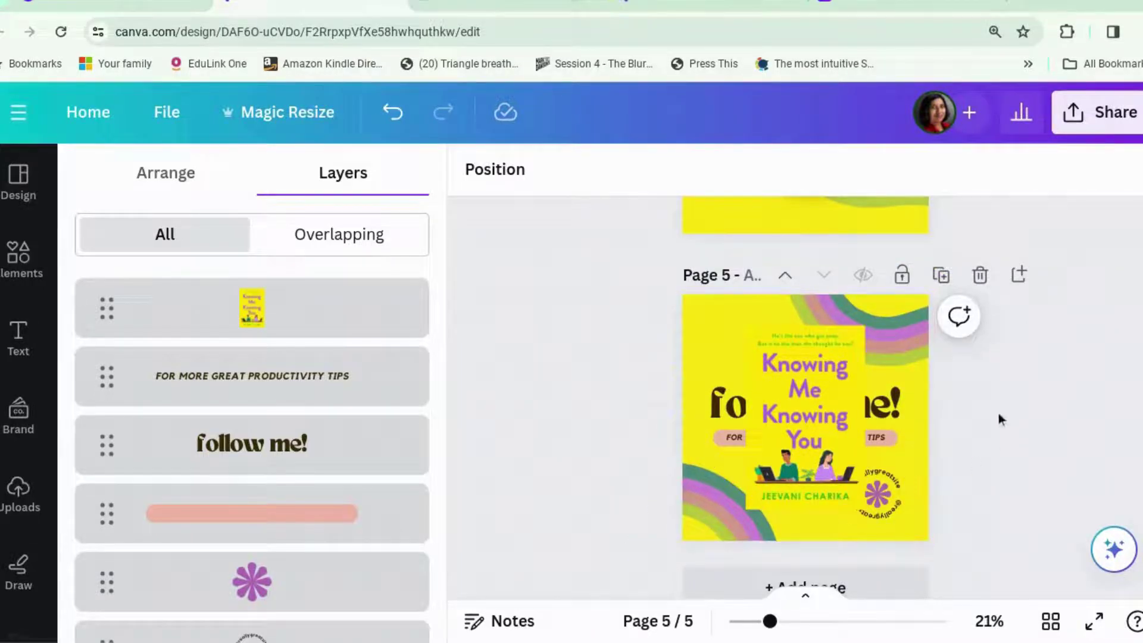
pyautogui.scroll(5, 998, 412)
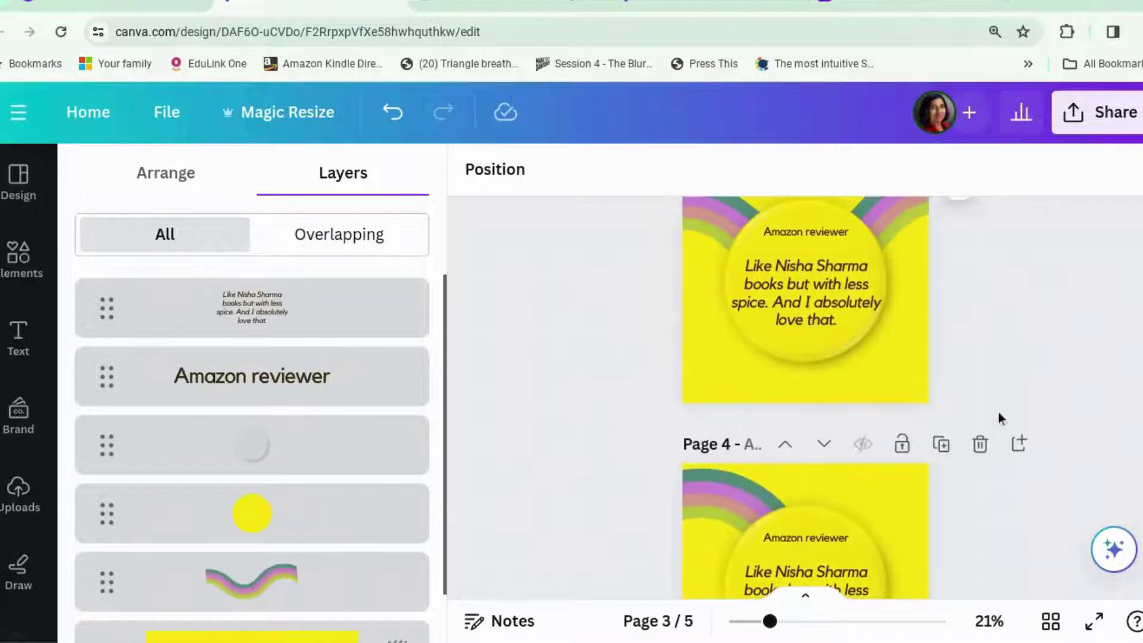
pyautogui.scroll(-3, 999, 417)
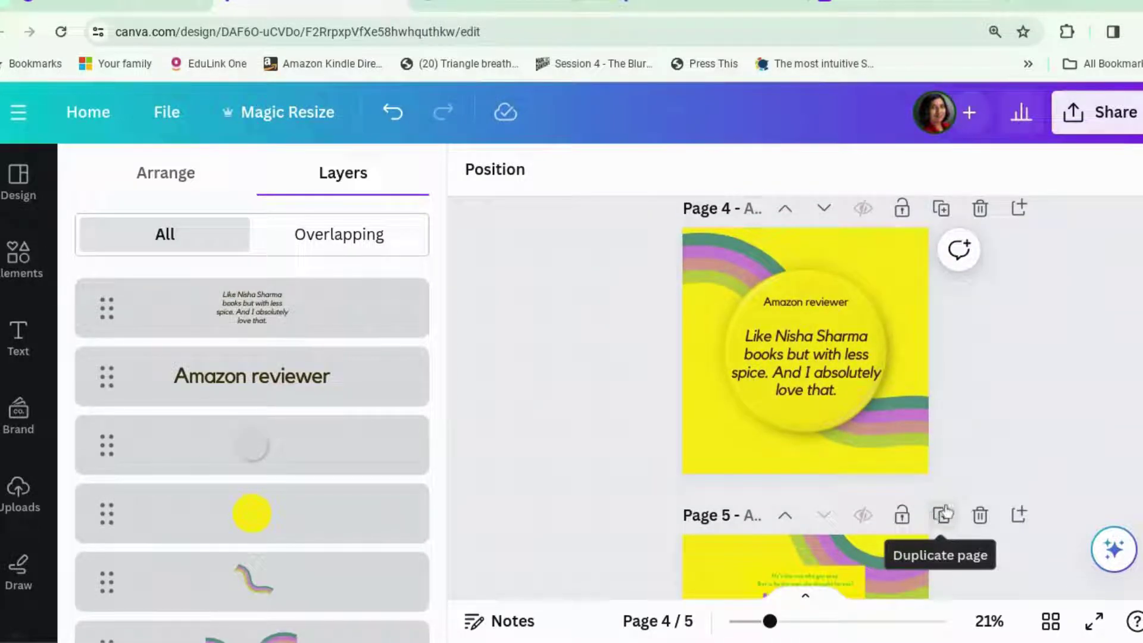
pyautogui.scroll(2, 923, 358)
# Duplicate page 4 and move the copy to the end as page 6.
pyautogui.click(939, 266)
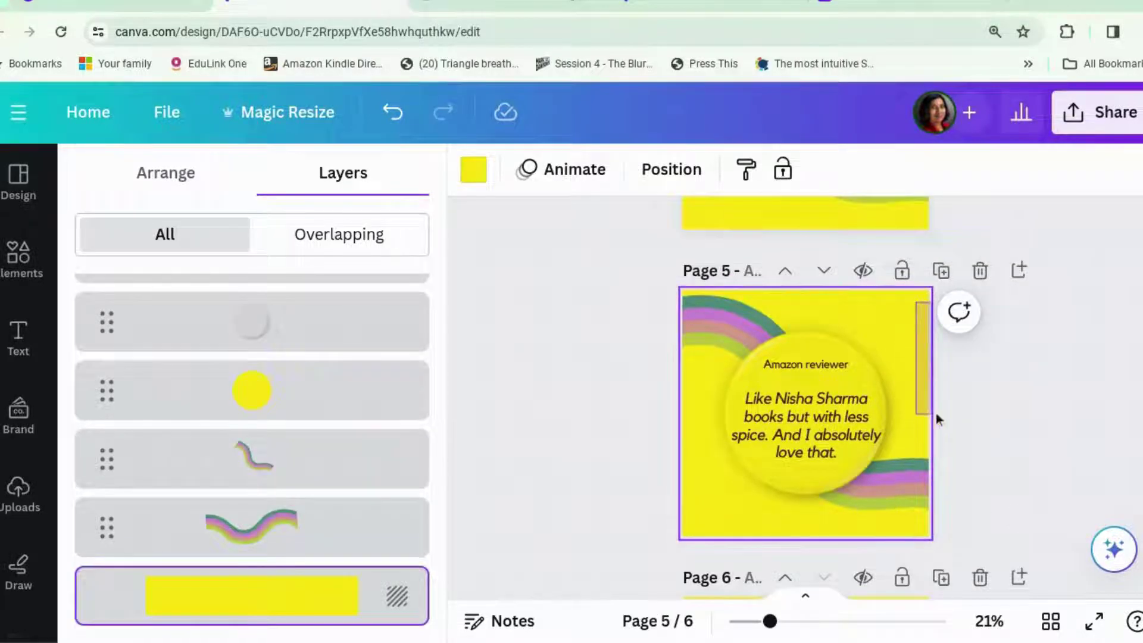
pyautogui.click(1039, 369)
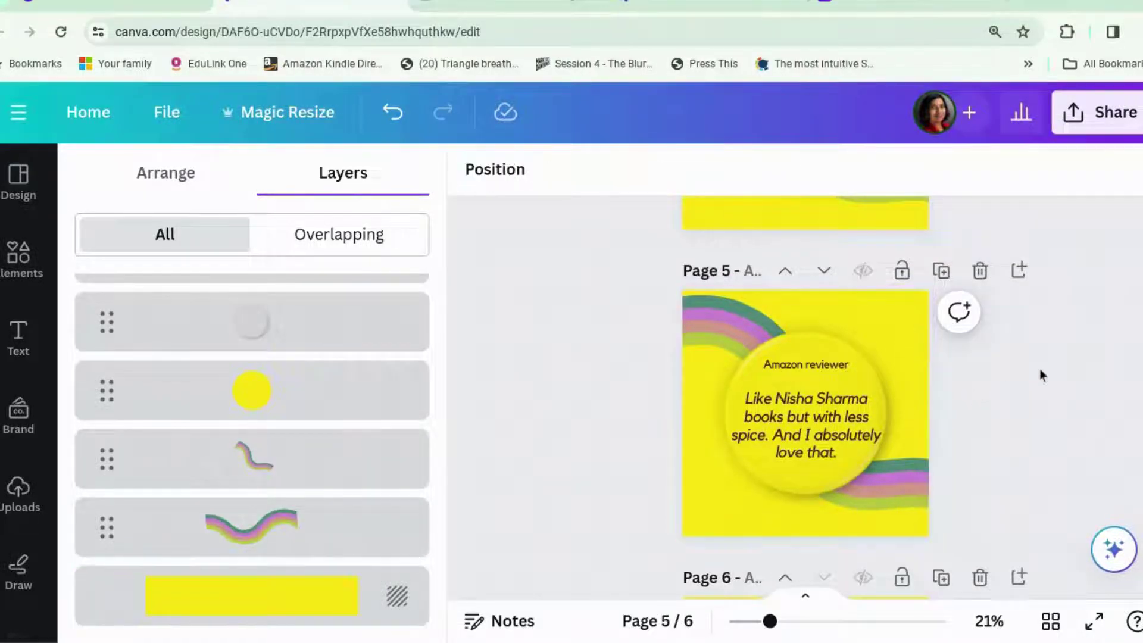
pyautogui.click(825, 271)
pyautogui.scroll(2, 952, 332)
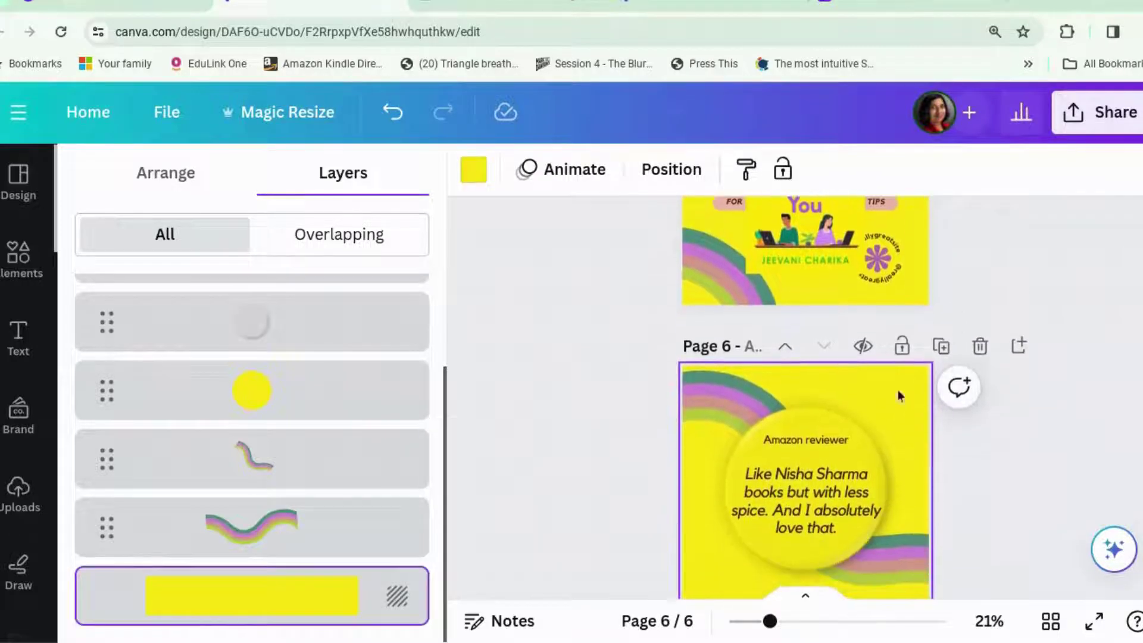
# Delete page 6's circle, quote text and 'Amazon reviewer' label, keeping the rainbow wave.
pyautogui.click(872, 446)
pyautogui.press('Delete')
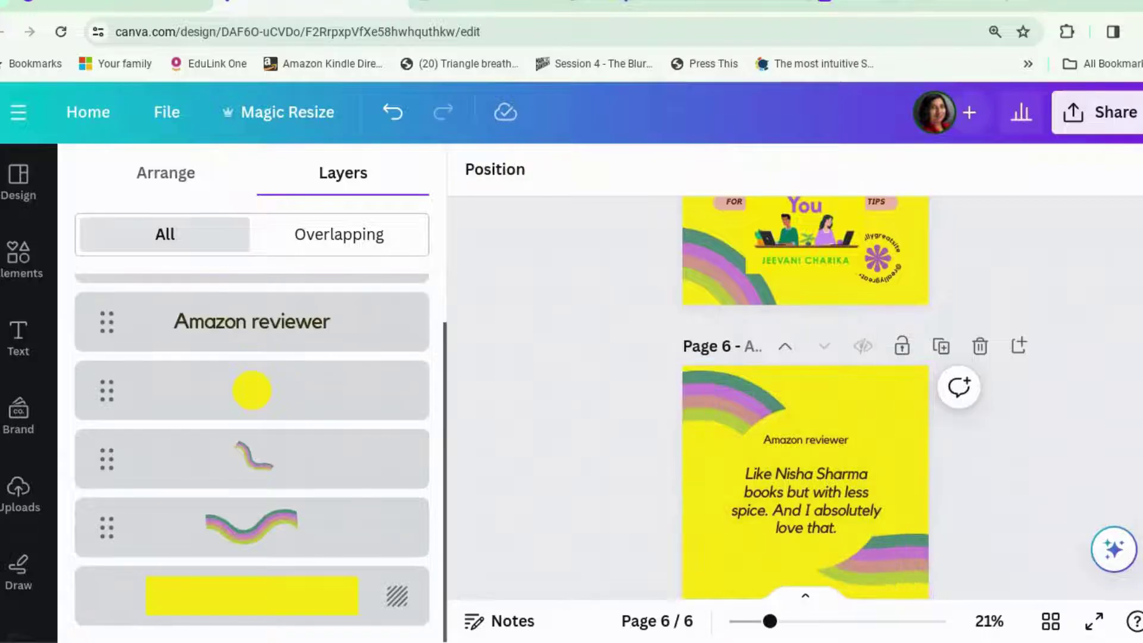
pyautogui.click(857, 463)
pyautogui.press('Delete')
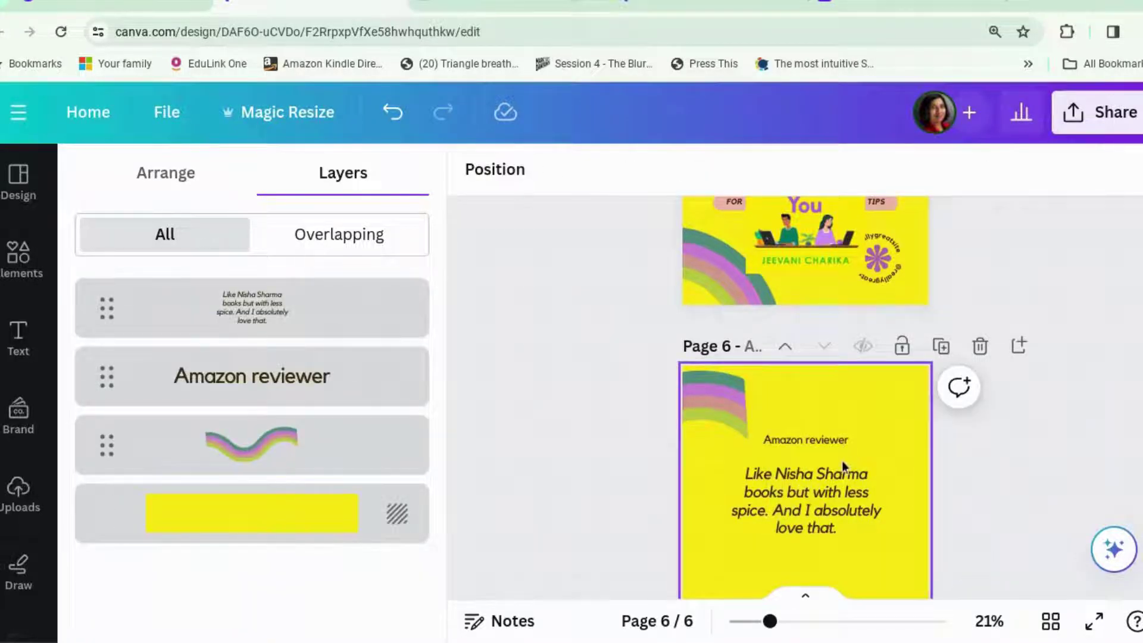
pyautogui.hotkey('ctrl', 'z')
pyautogui.click(830, 512)
pyautogui.press('Delete')
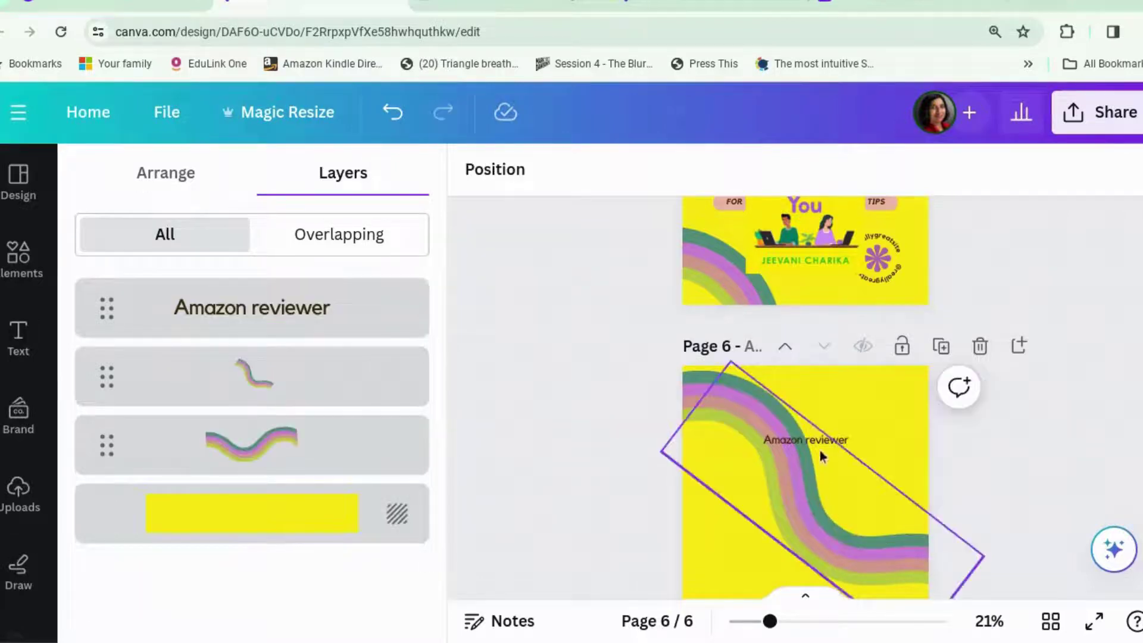
pyautogui.click(823, 456)
pyautogui.press('Delete')
# Move the book cover from page 5 onto page 6 and shift the 'follow me!' heading down.
pyautogui.scroll(2, 987, 437)
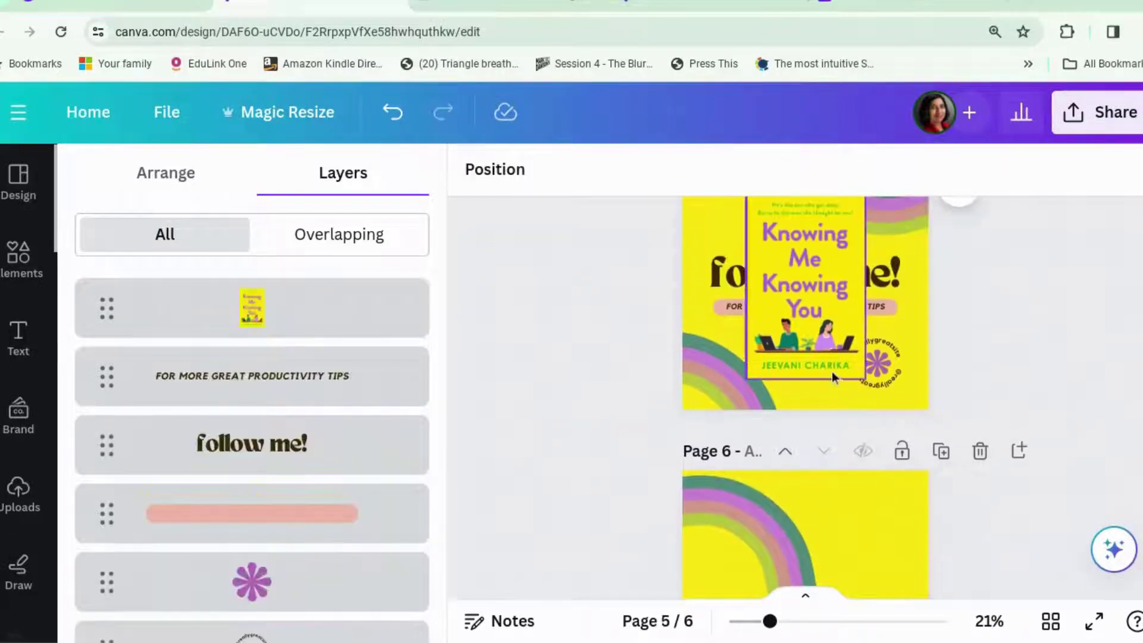
pyautogui.moveTo(829, 363); pyautogui.dragTo(857, 622)
pyautogui.scroll(3, 867, 351)
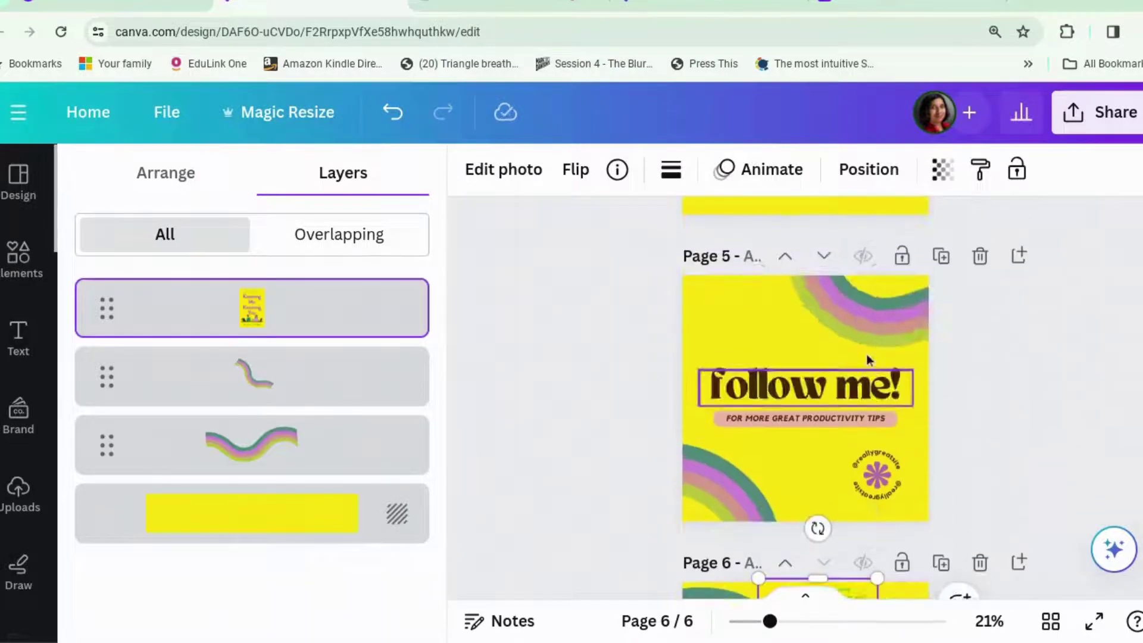
pyautogui.click(857, 388)
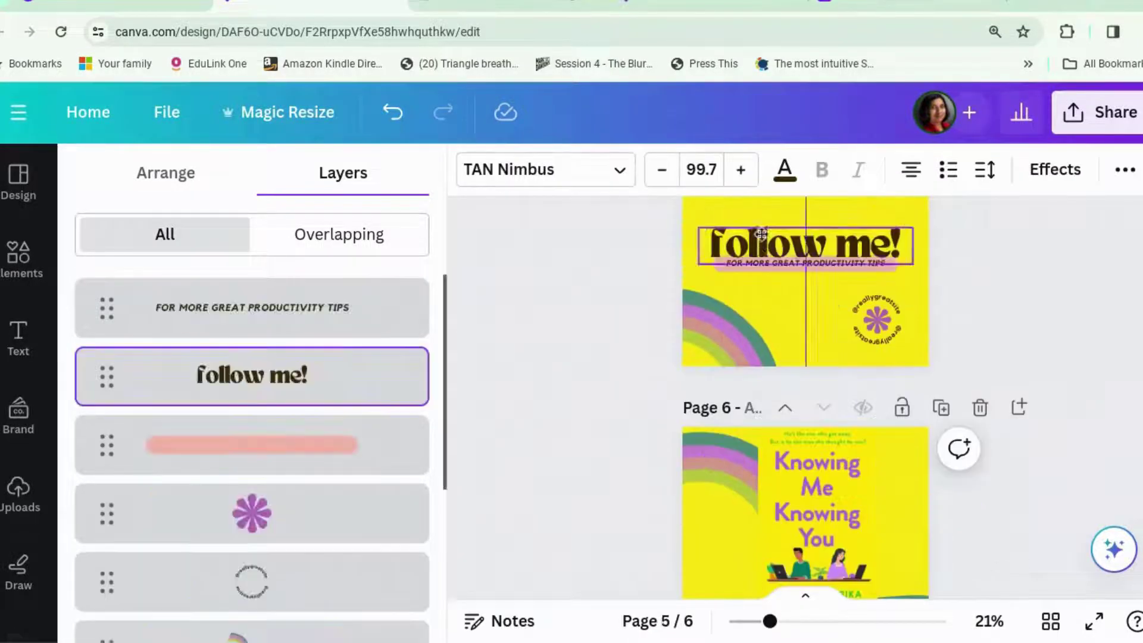
pyautogui.moveTo(763, 242); pyautogui.dragTo(740, 546)
# Delete page 5's productivity tips text, pink pill, purple flower and circular handle text.
pyautogui.scroll(3, 842, 381)
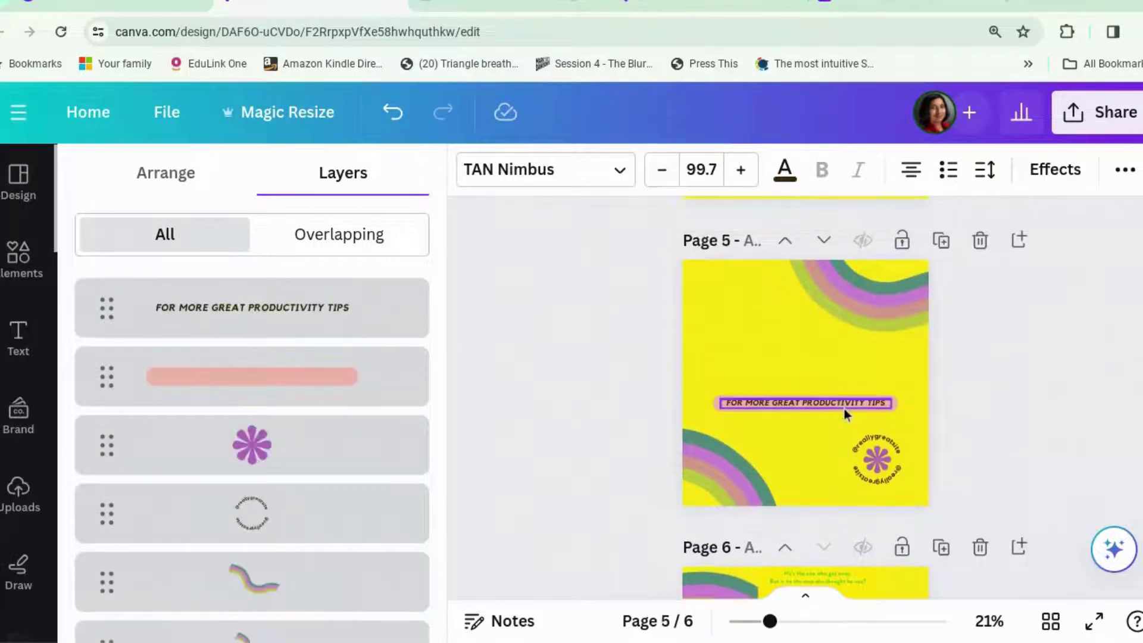
pyautogui.click(844, 409)
pyautogui.press('Delete')
pyautogui.click(858, 404)
pyautogui.press('Delete')
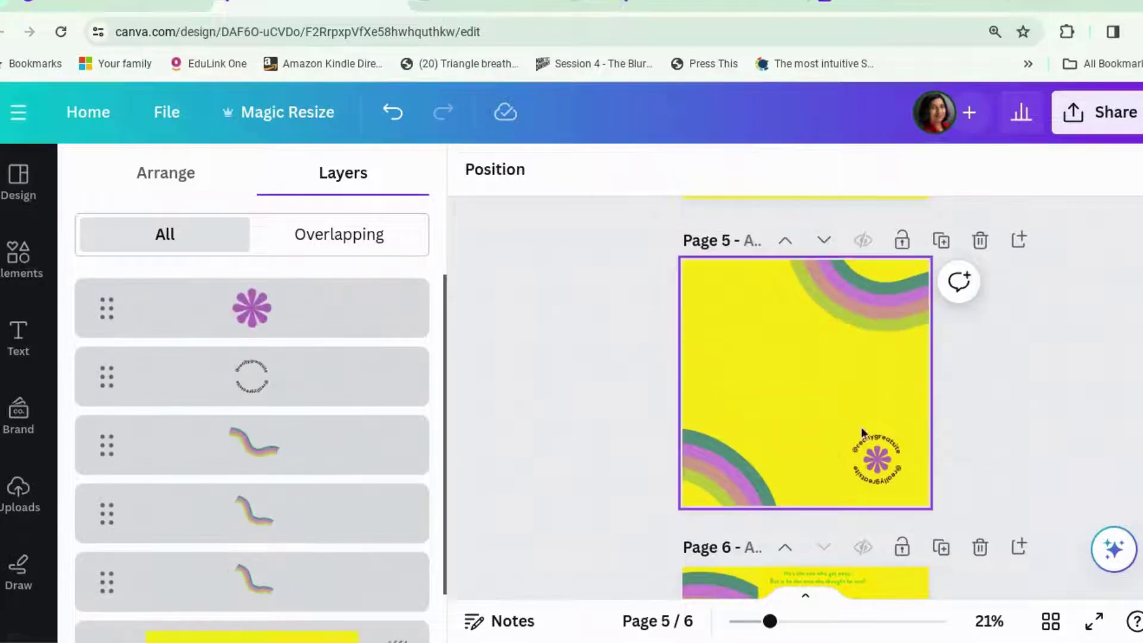
pyautogui.click(876, 459)
pyautogui.press('Delete')
pyautogui.click(876, 445)
pyautogui.press('Delete')
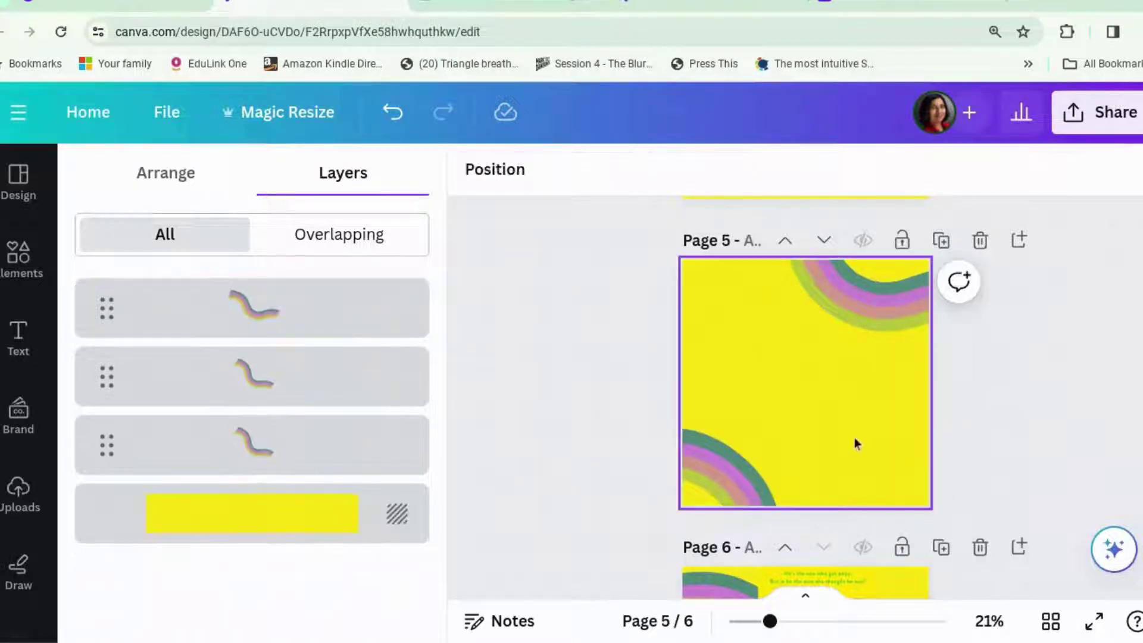
# Paste the Amazon reviewer quote circle onto page 5 and deselect it.
pyautogui.hotkey('ctrl', 'v')
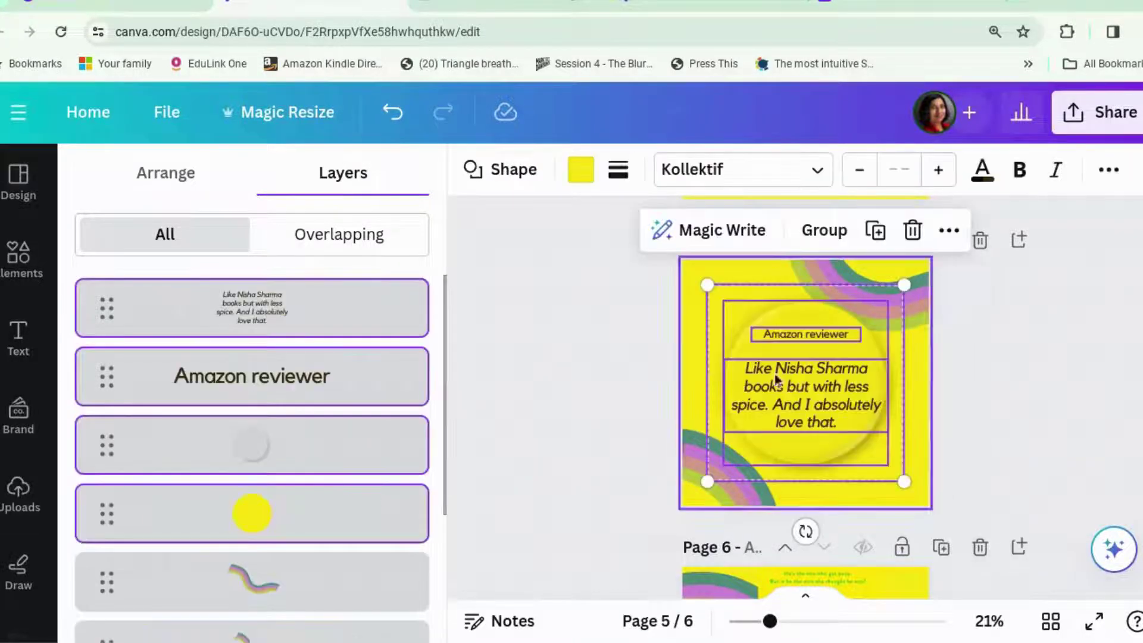
pyautogui.click(984, 357)
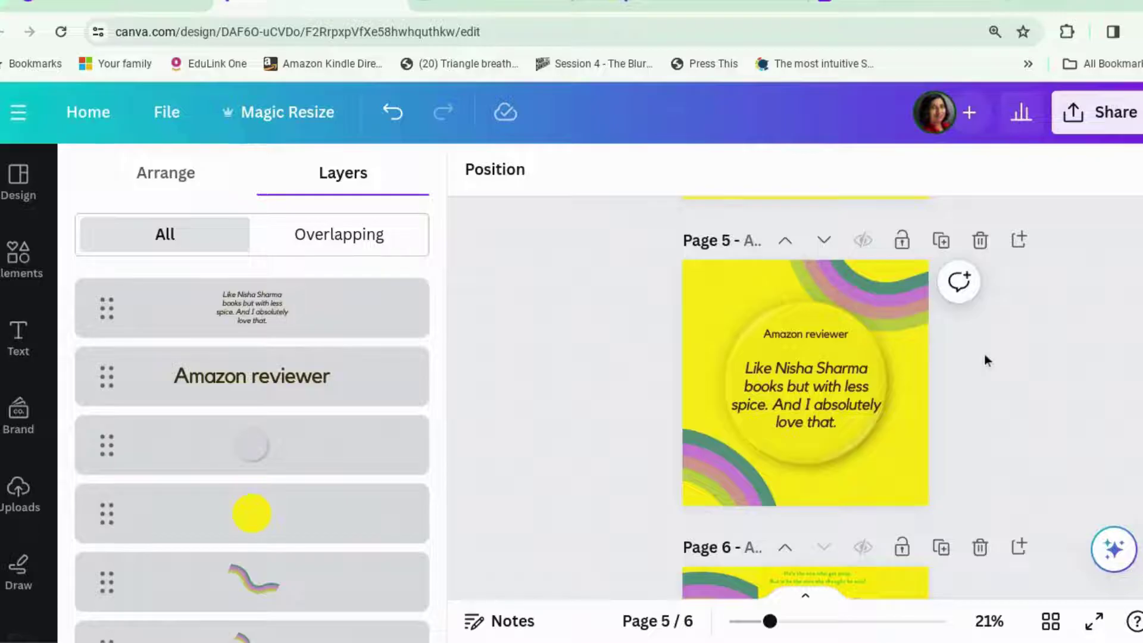
pyautogui.scroll(3, 984, 361)
# Scroll down the design until page 6, the book-cover slide, is in view.
pyautogui.scroll(-1, 953, 355)
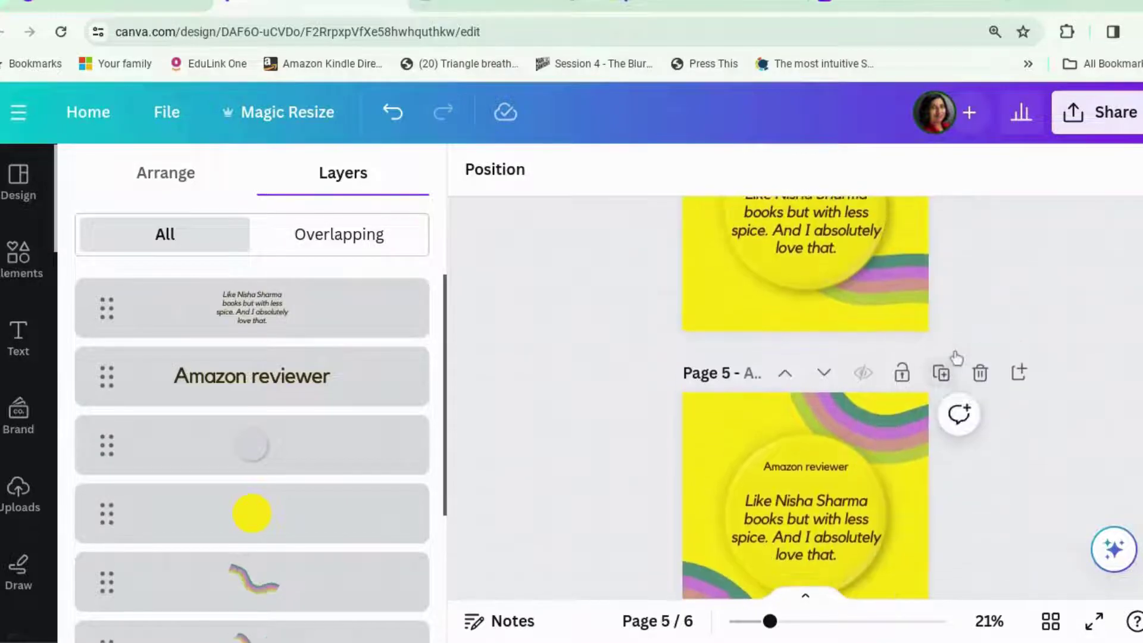
pyautogui.scroll(-3, 955, 333)
pyautogui.scroll(2, 955, 330)
pyautogui.scroll(3, 917, 444)
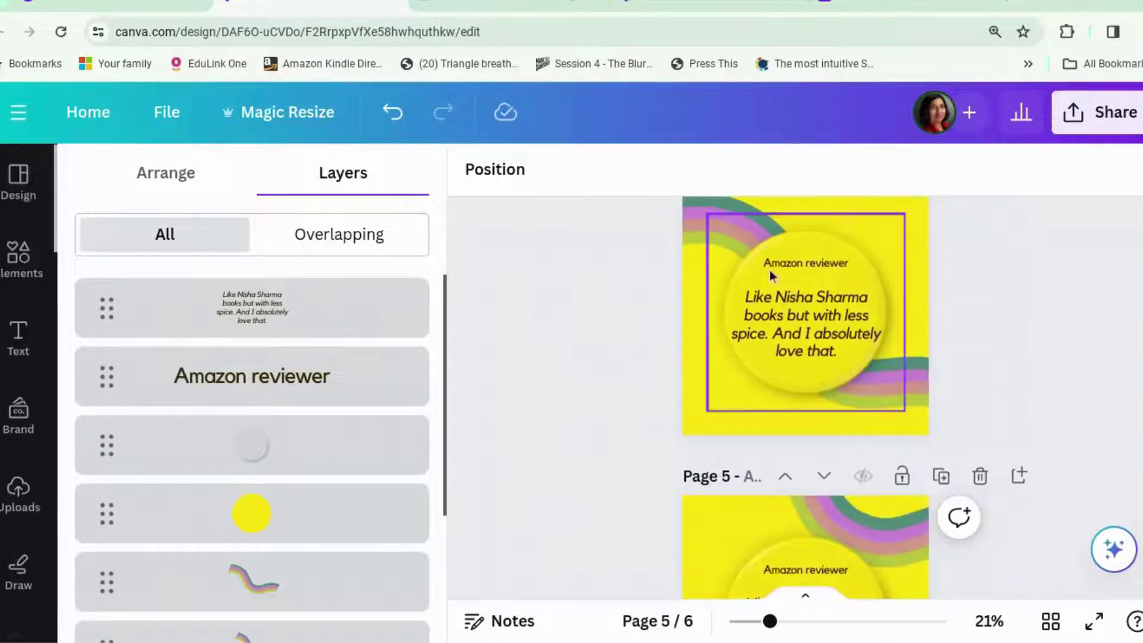
pyautogui.scroll(-4, 699, 469)
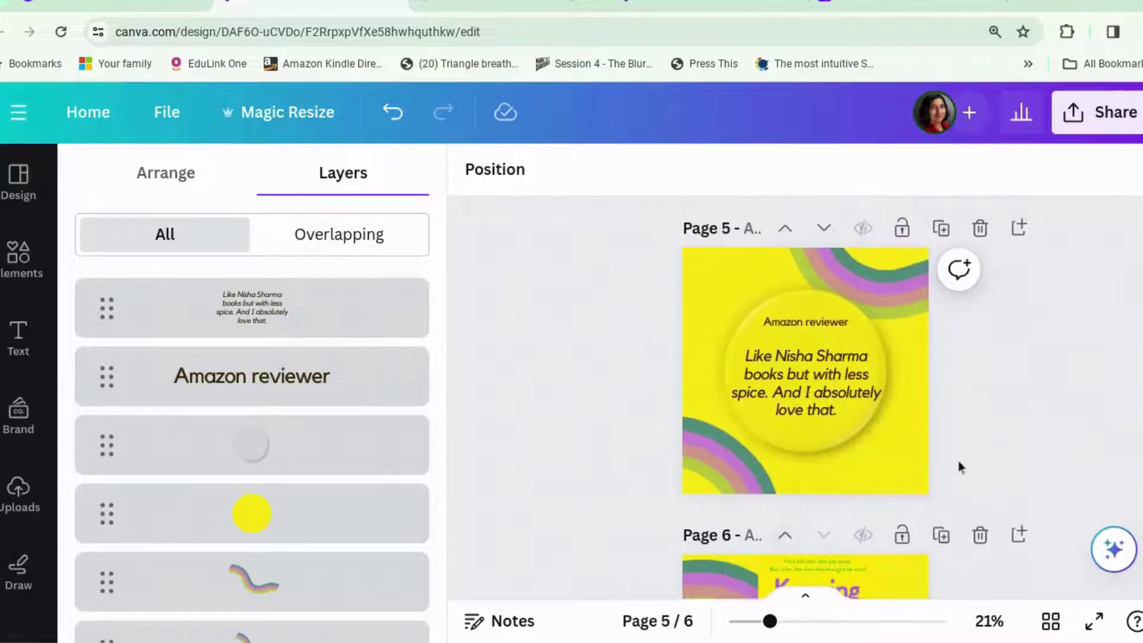
pyautogui.scroll(-1, 979, 322)
pyautogui.scroll(-1, 977, 316)
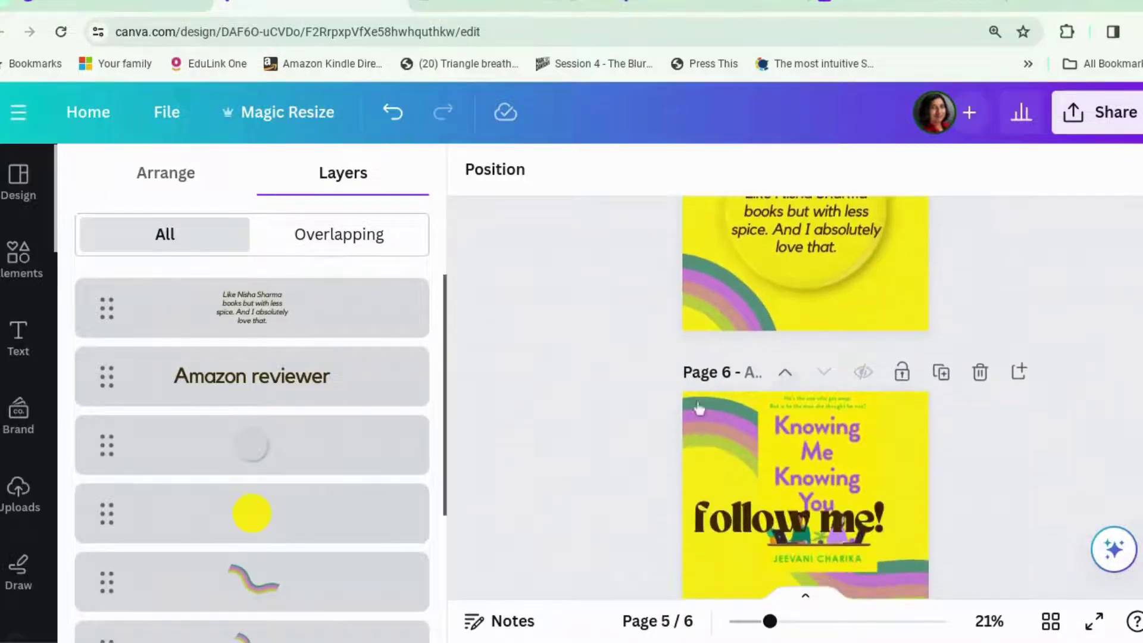
pyautogui.scroll(-2, 1039, 535)
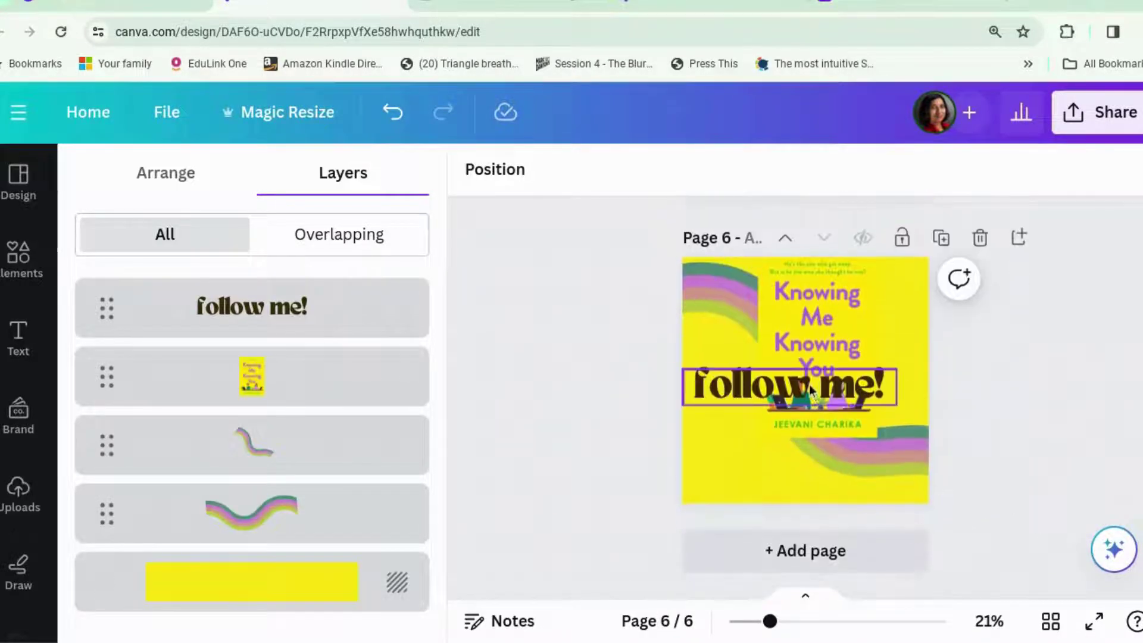
# Move the 'follow me!' headline below the book cover and change it to 'Read Now!'.
pyautogui.moveTo(817, 400); pyautogui.dragTo(839, 466)
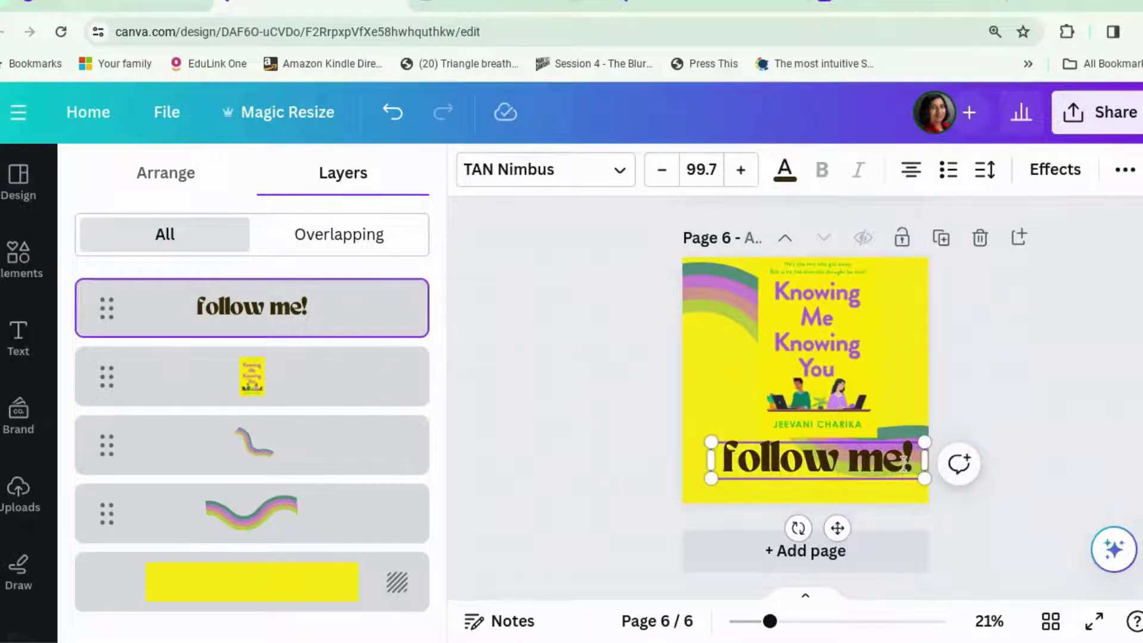
pyautogui.moveTo(903, 461); pyautogui.dragTo(744, 460)
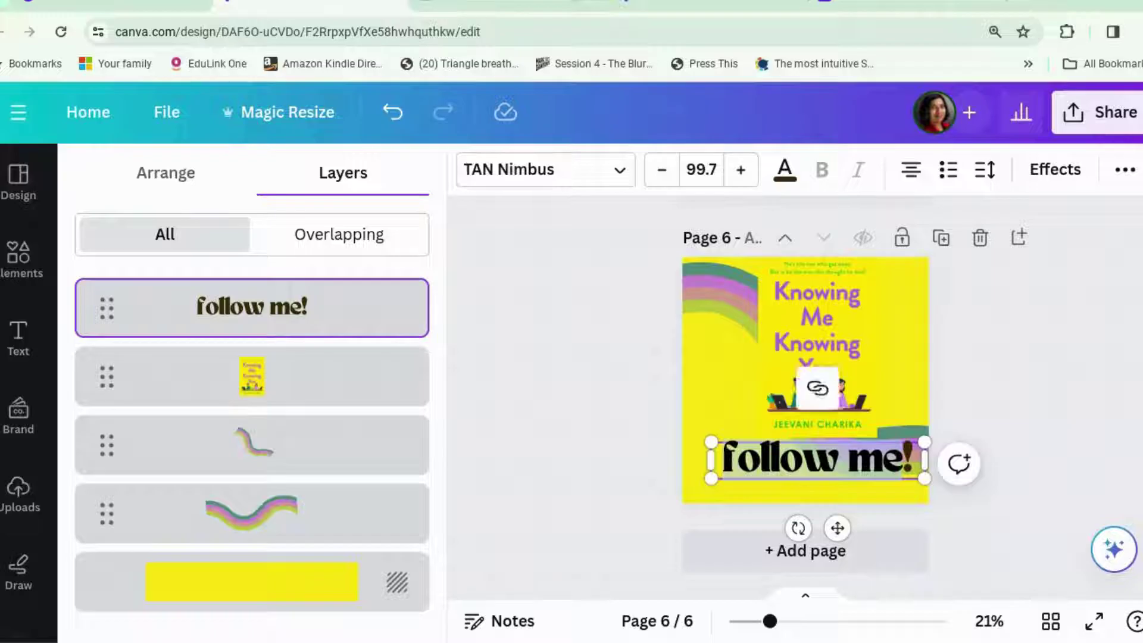
pyautogui.write('Read Now!')
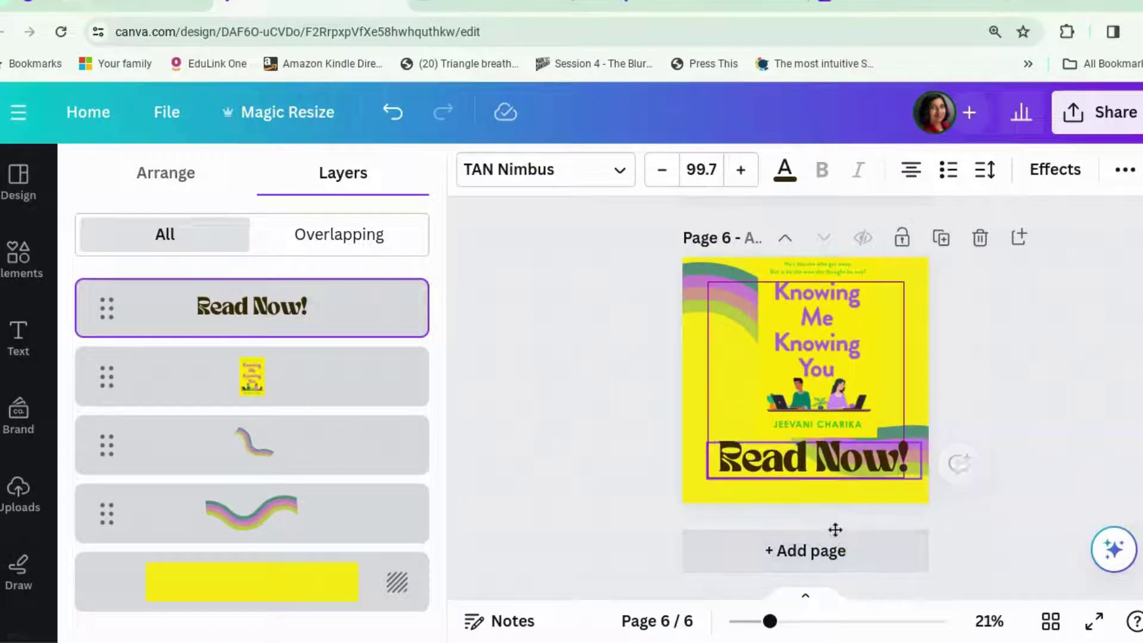
pyautogui.click(840, 383)
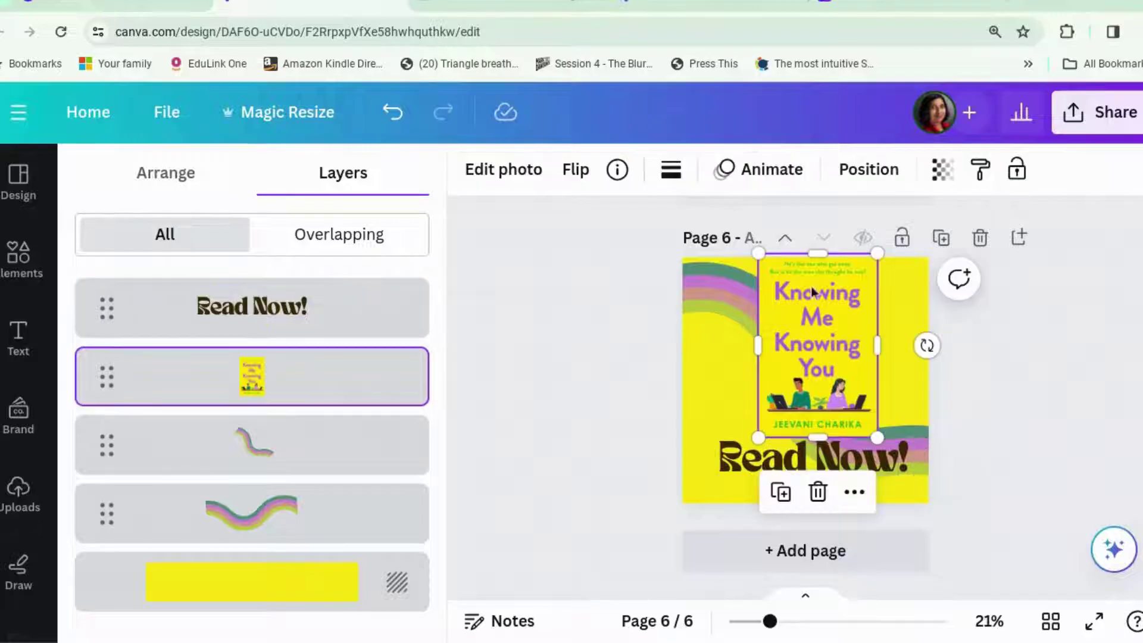
pyautogui.moveTo(757, 252); pyautogui.dragTo(765, 263)
pyautogui.moveTo(801, 350); pyautogui.dragTo(784, 357)
pyautogui.click(527, 173)
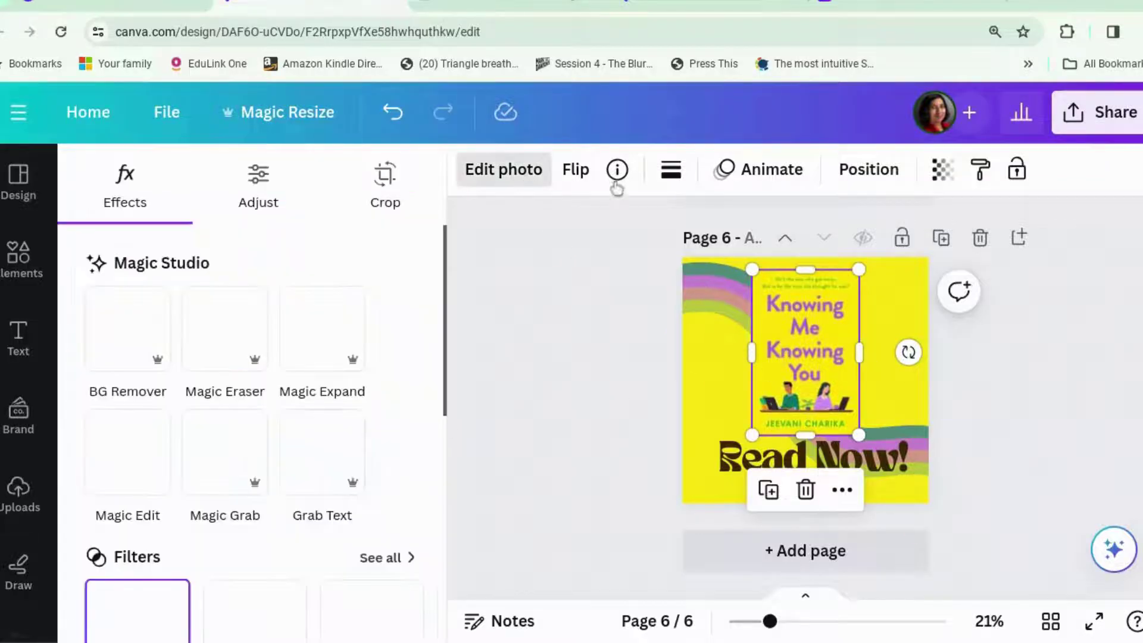
pyautogui.click(1133, 350)
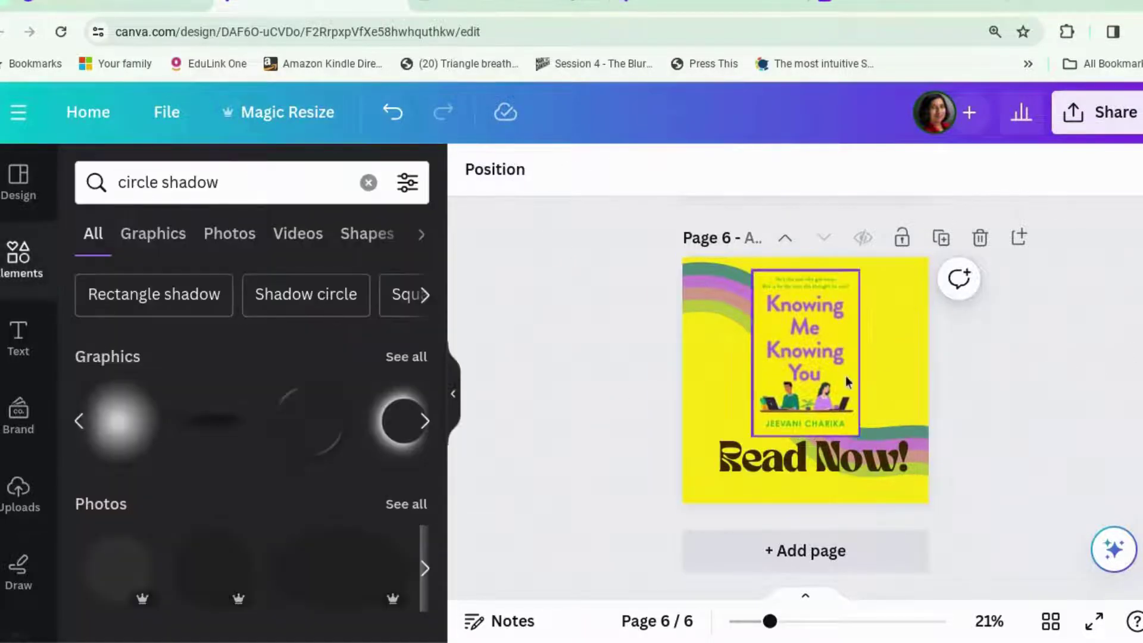
pyautogui.click(805, 351)
pyautogui.click(526, 178)
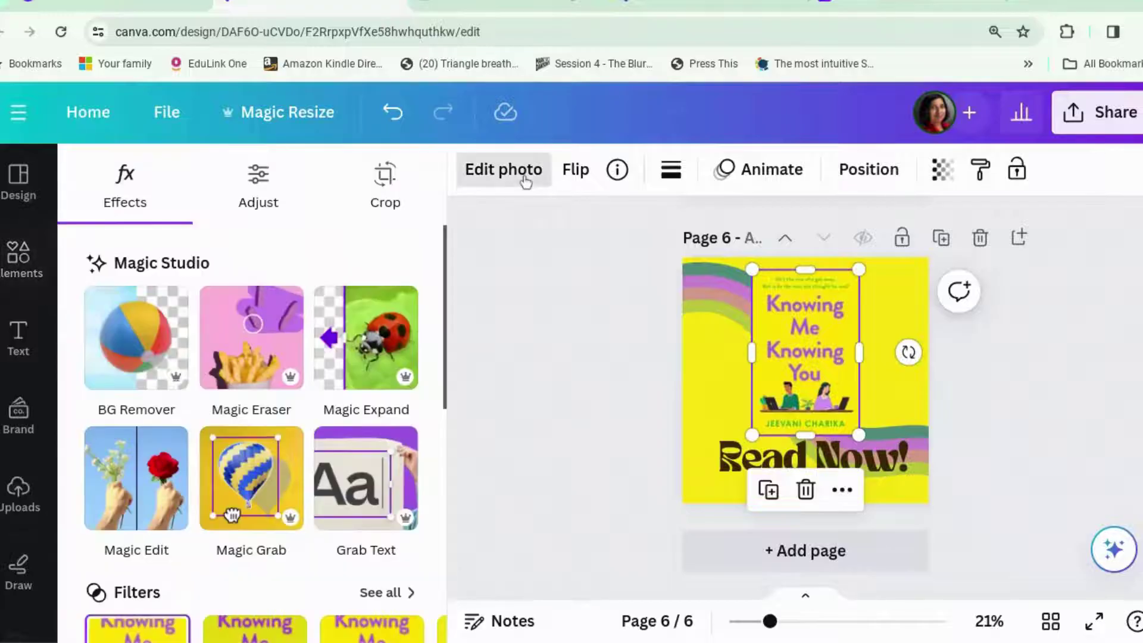
pyautogui.scroll(-5, 195, 534)
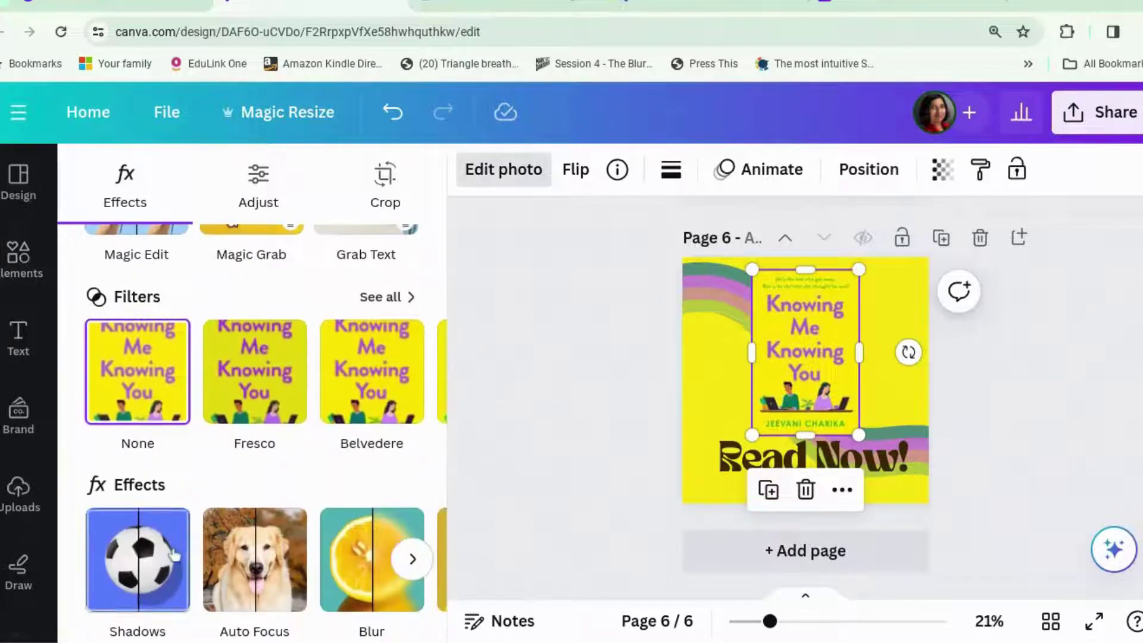
pyautogui.click(174, 555)
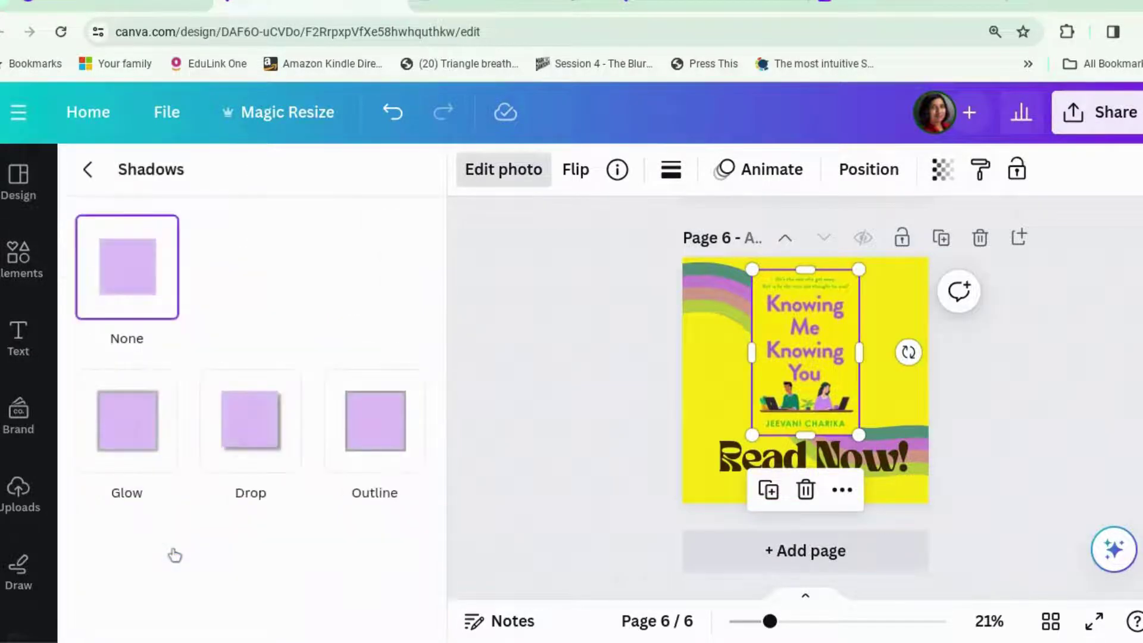
pyautogui.click(390, 441)
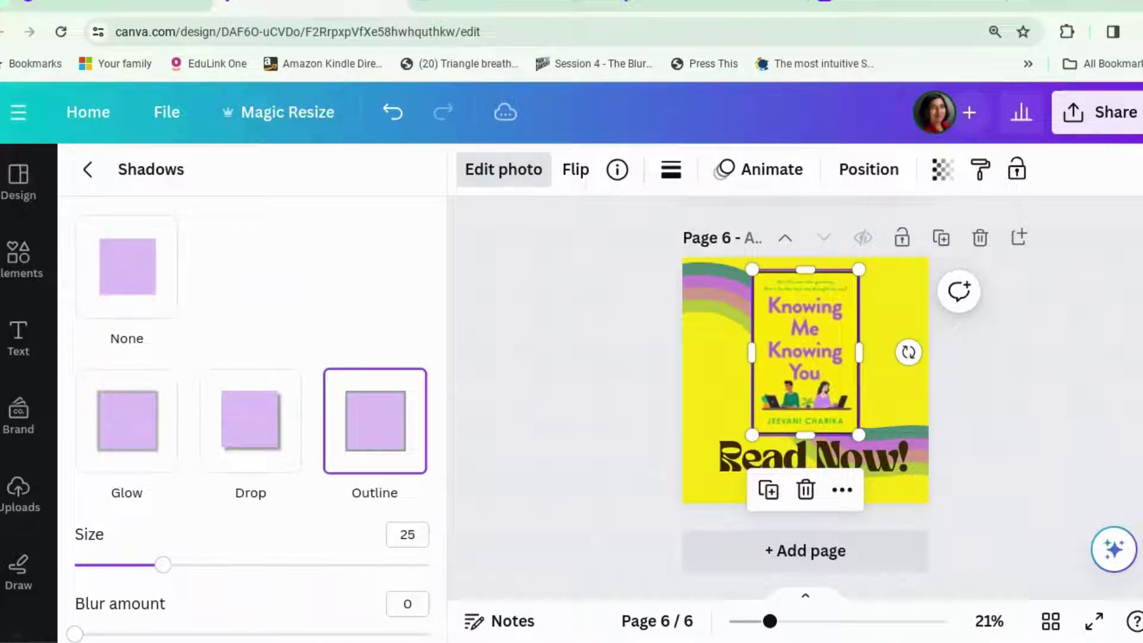
pyautogui.click(1089, 359)
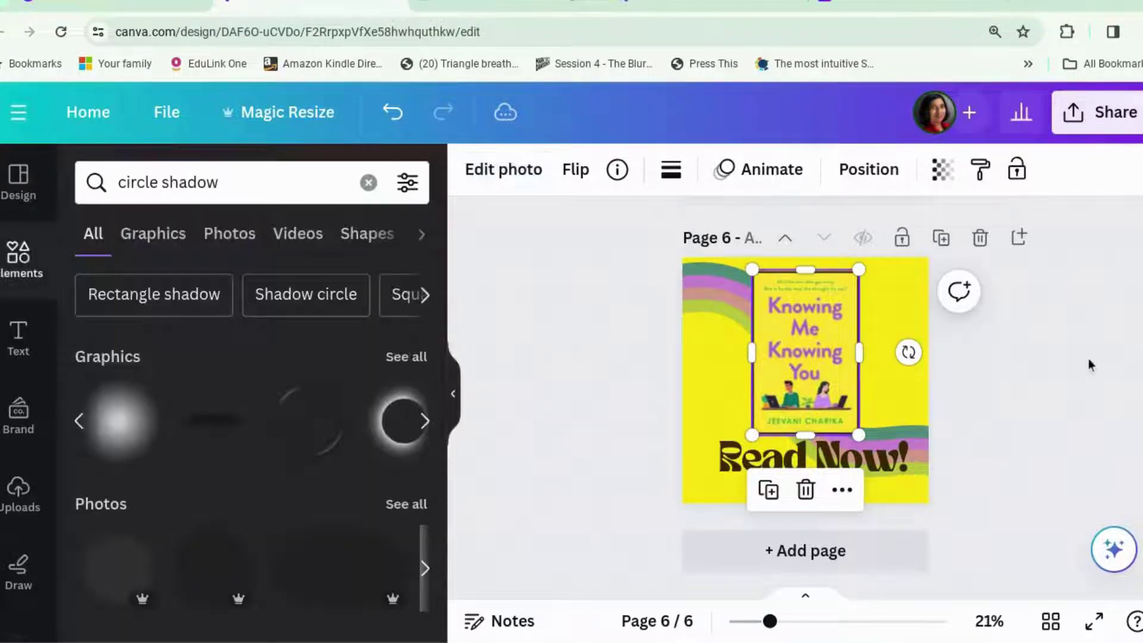
pyautogui.click(1088, 358)
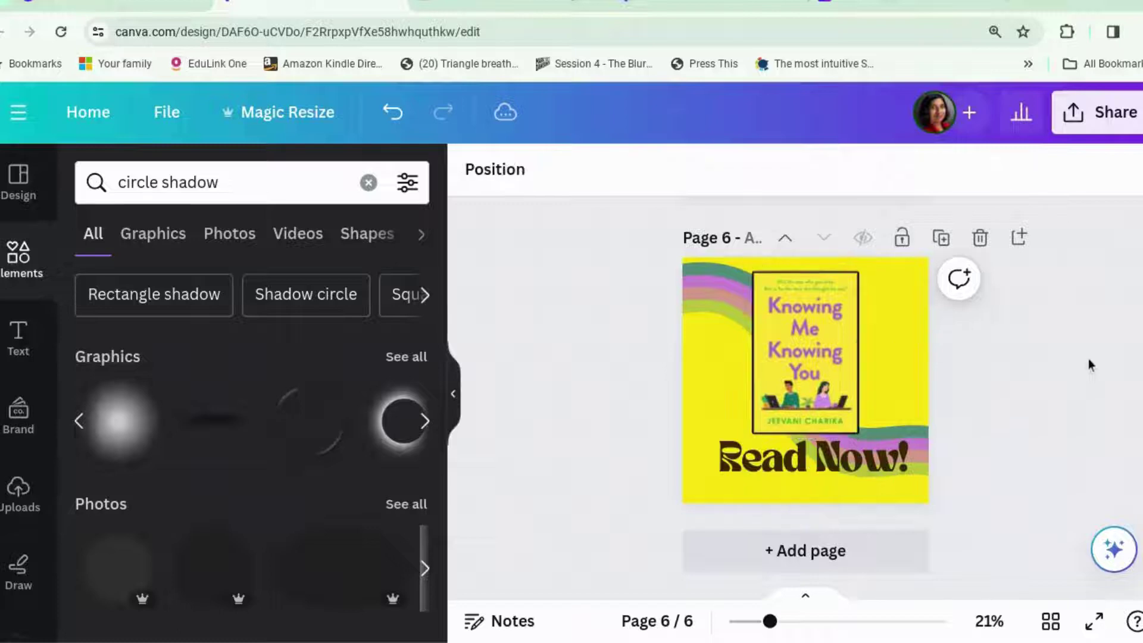
pyautogui.click(811, 412)
pyautogui.click(1035, 408)
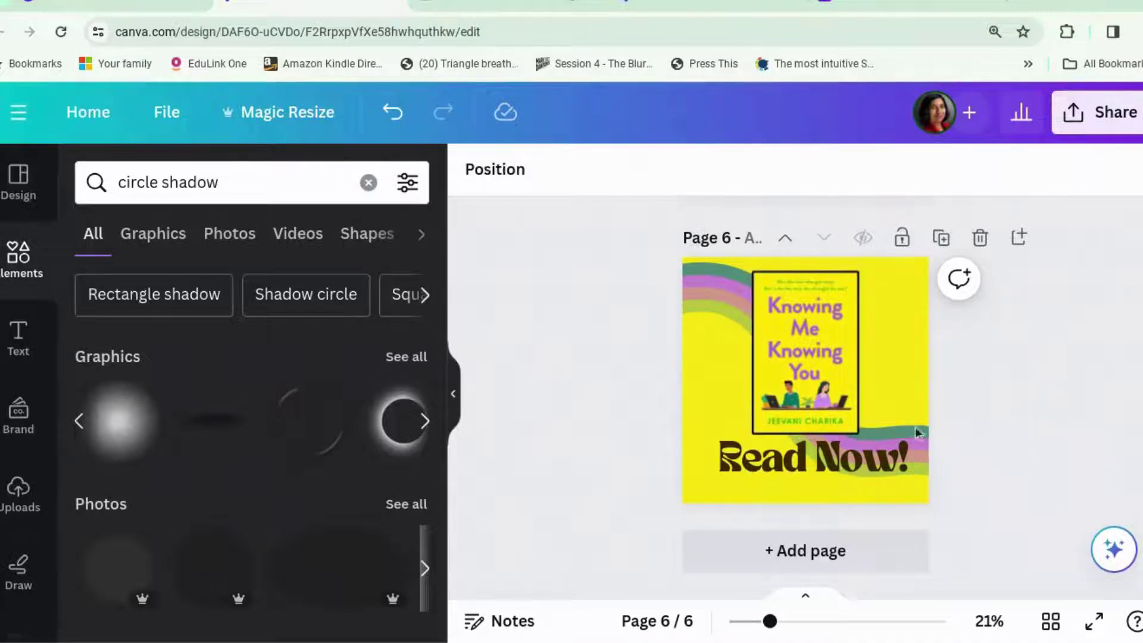
pyautogui.click(780, 412)
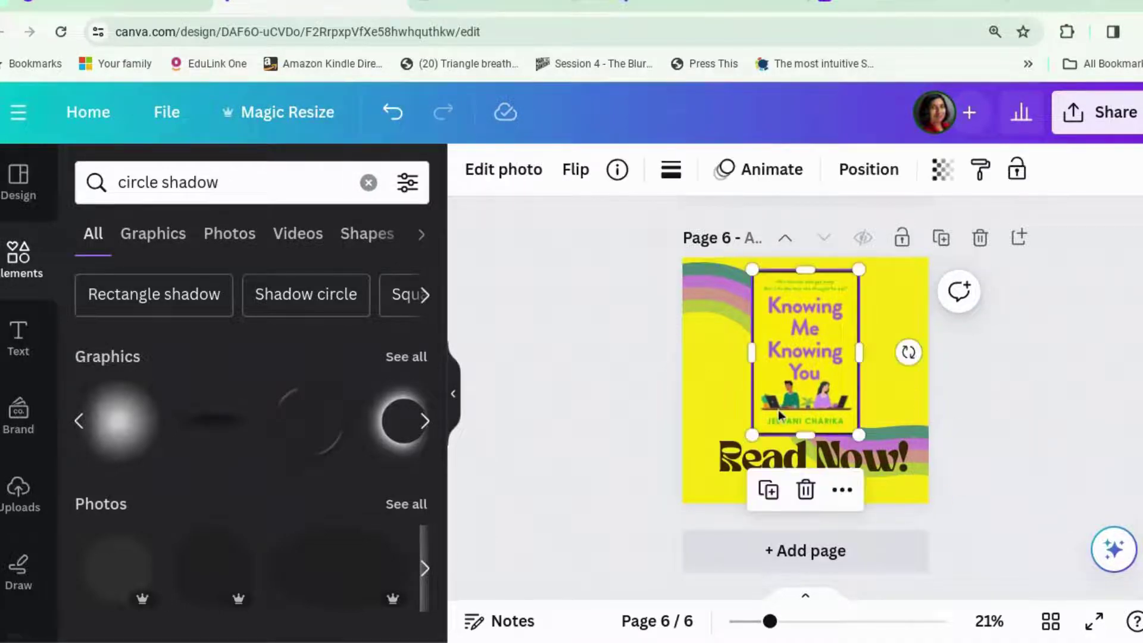
pyautogui.click(393, 113)
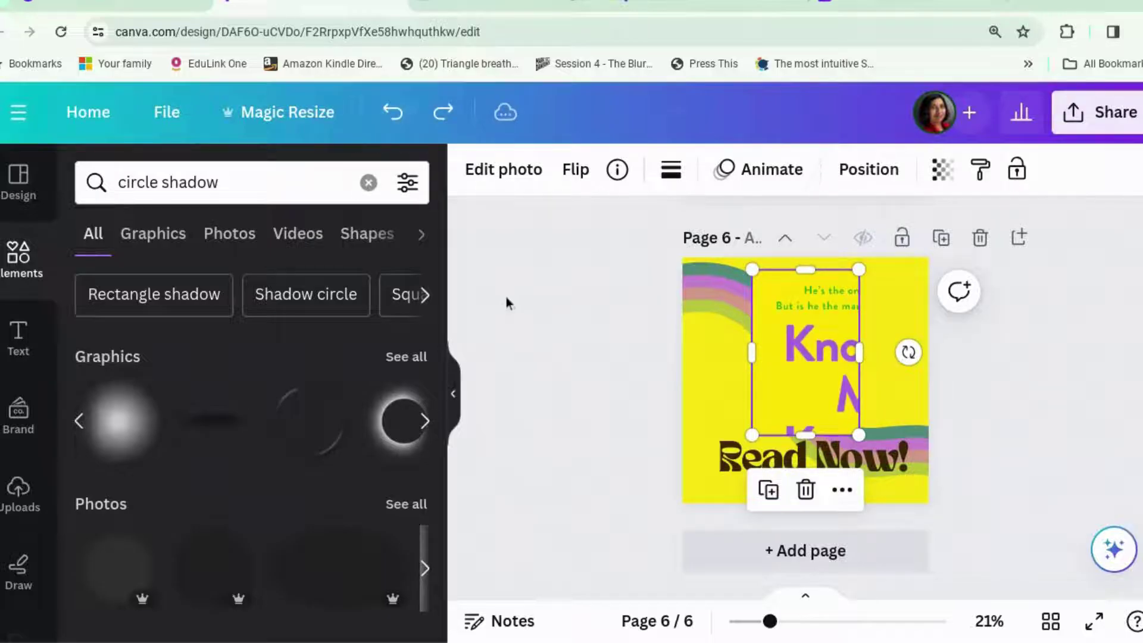
pyautogui.click(390, 113)
pyautogui.click(387, 114)
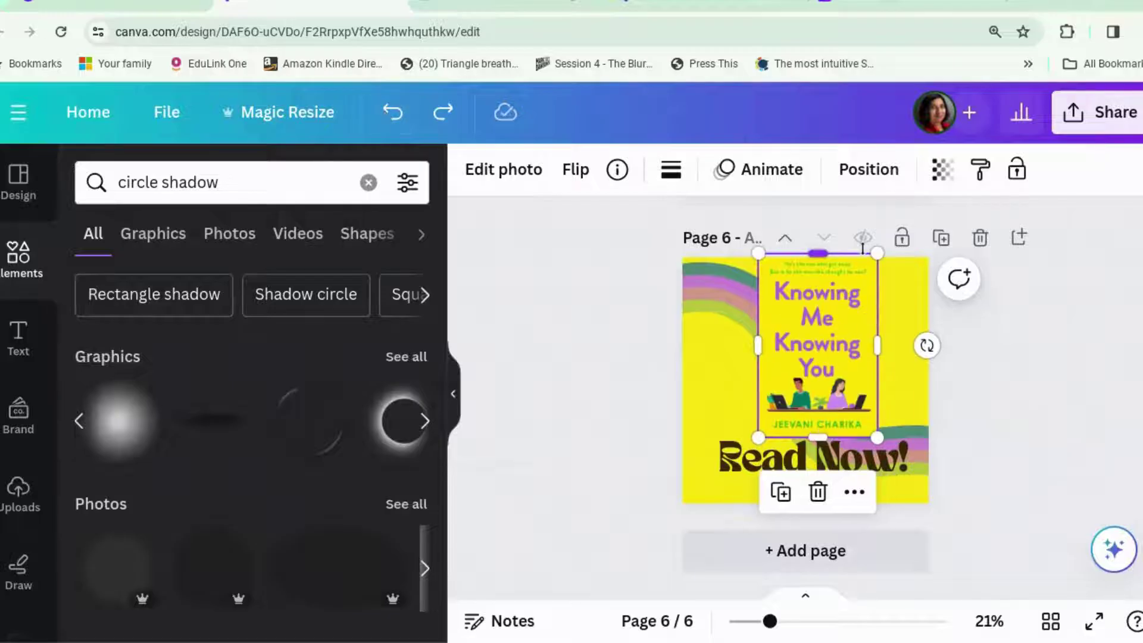
# Apply a Glow shadow effect to the page 6 book cover.
pyautogui.click(507, 170)
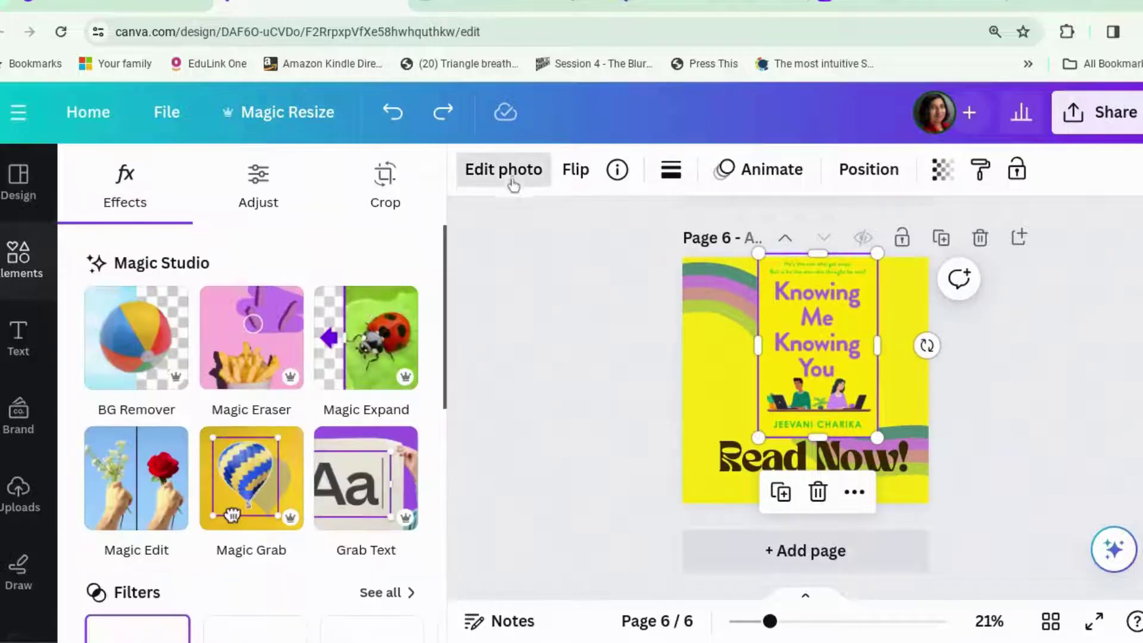
pyautogui.scroll(-8, 235, 403)
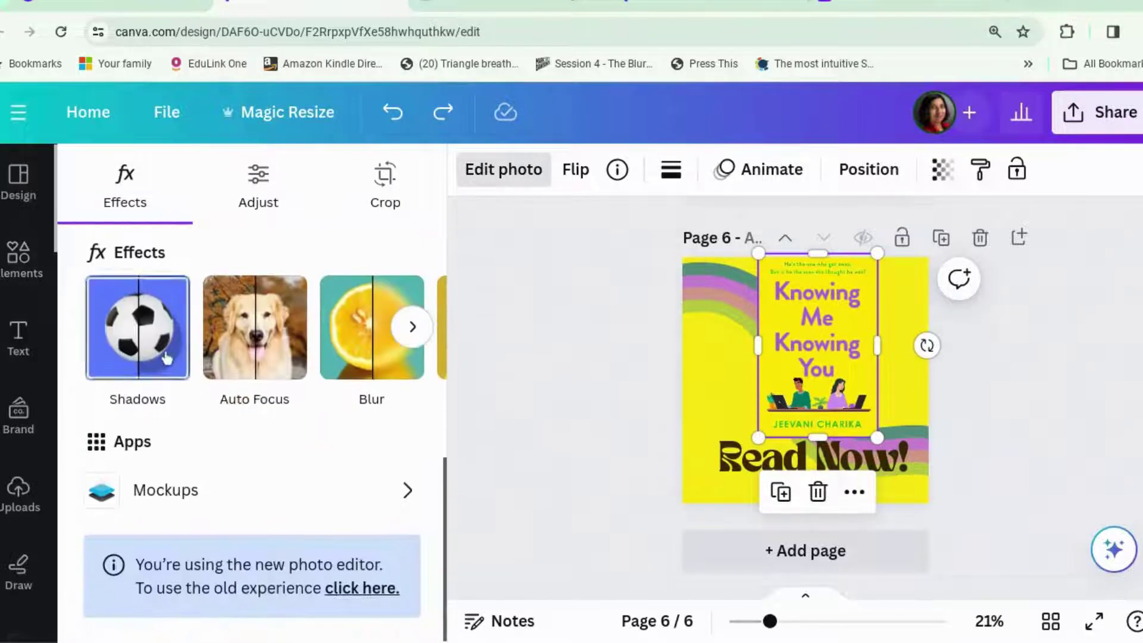
pyautogui.click(167, 357)
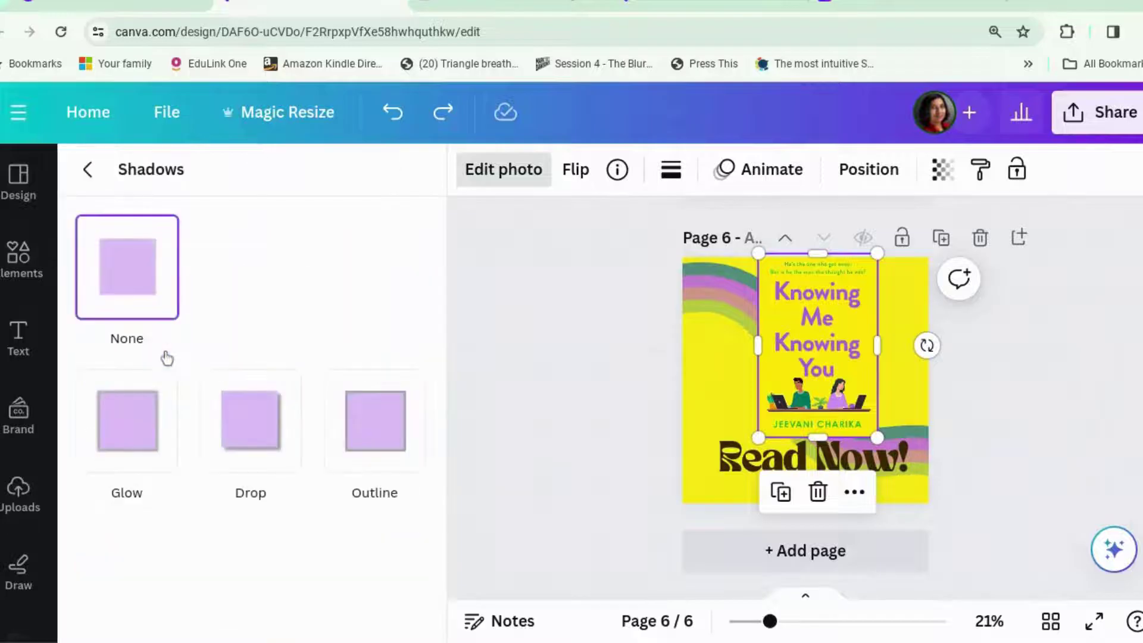
pyautogui.click(169, 466)
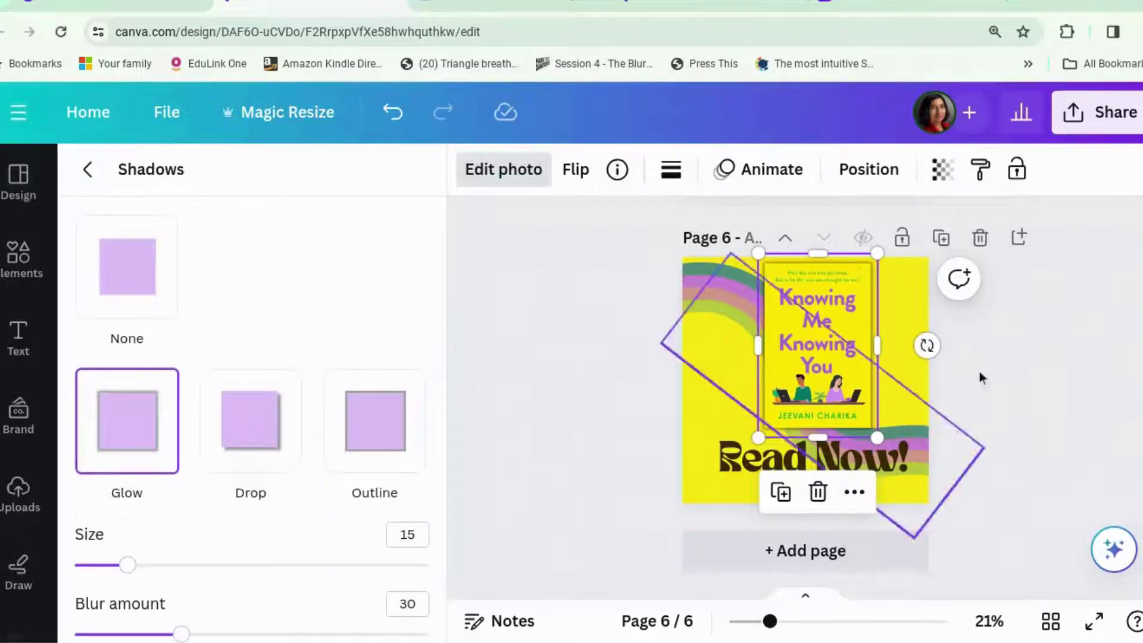
pyautogui.click(1050, 370)
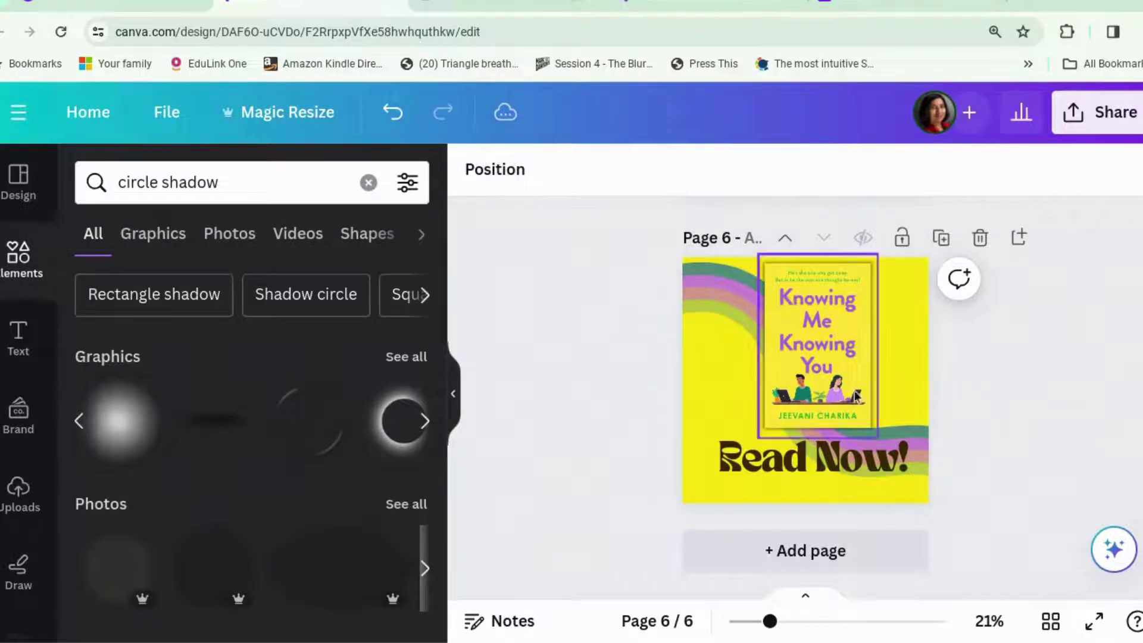
# Nudge the book cover slightly left and down and enlarge its shadow size to 27.
pyautogui.moveTo(856, 396); pyautogui.dragTo(844, 400)
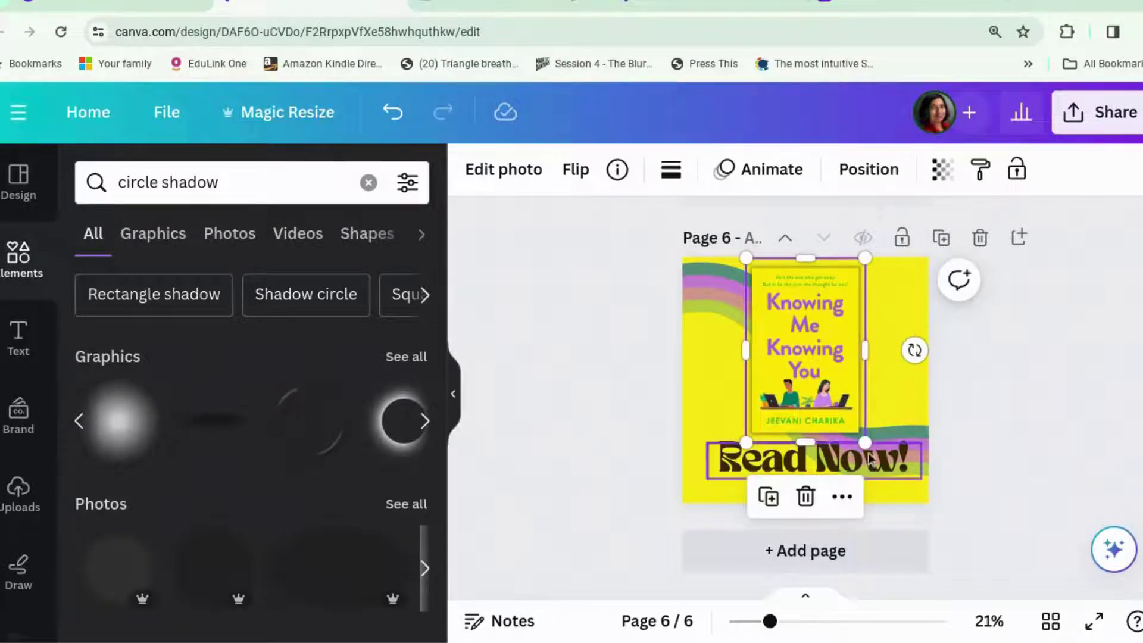
pyautogui.click(526, 174)
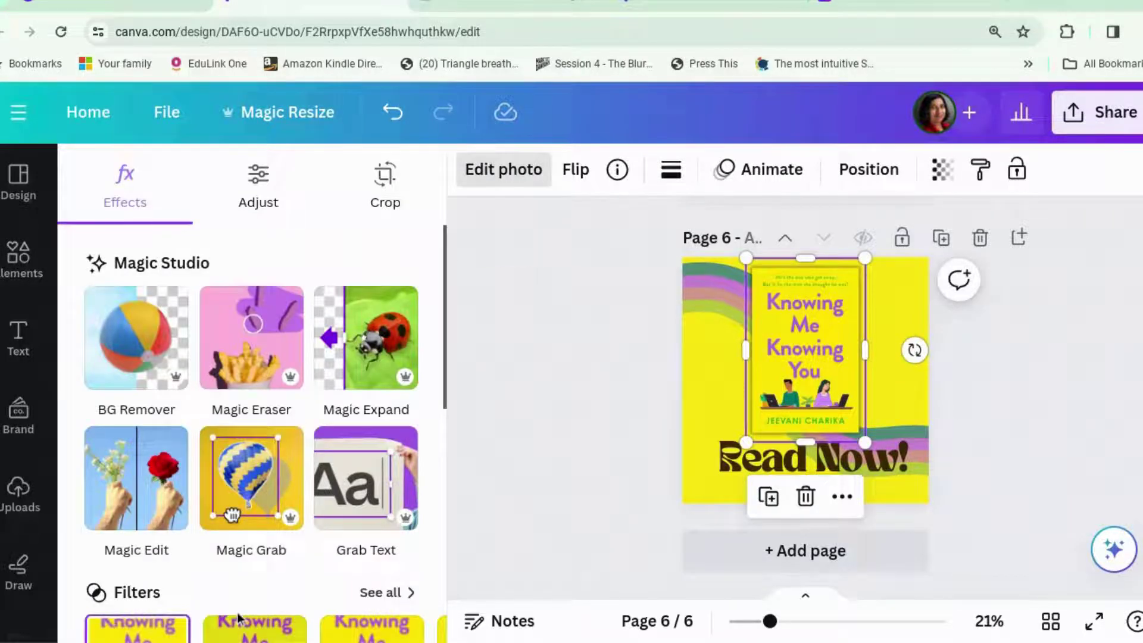
pyautogui.scroll(-7, 238, 616)
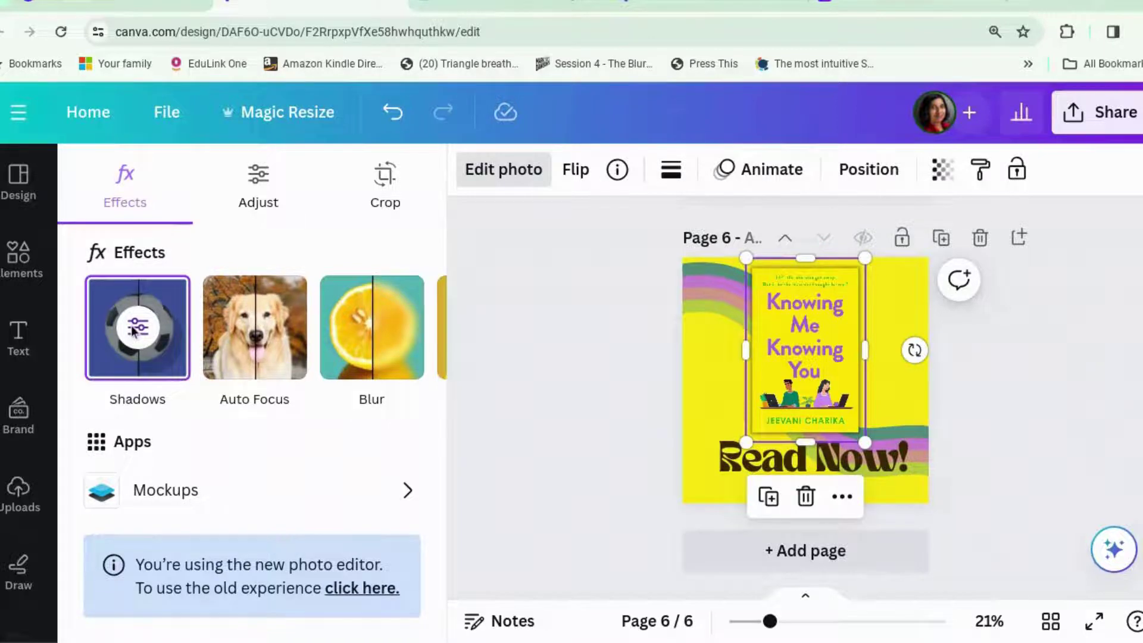
pyautogui.scroll(1, 131, 325)
pyautogui.click(135, 417)
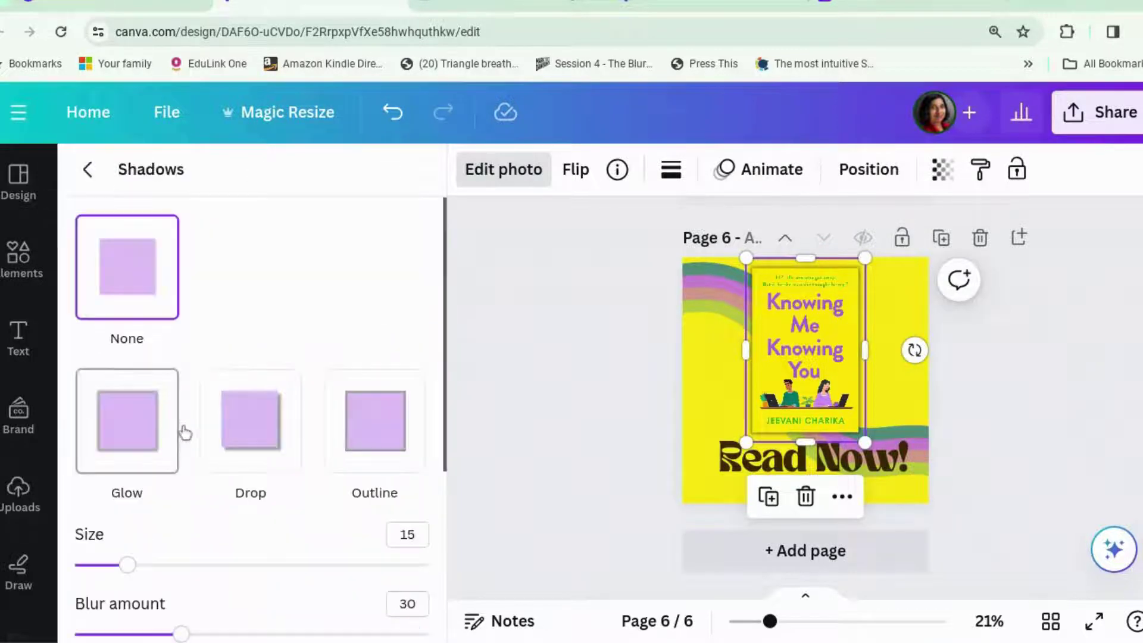
pyautogui.scroll(-1, 242, 534)
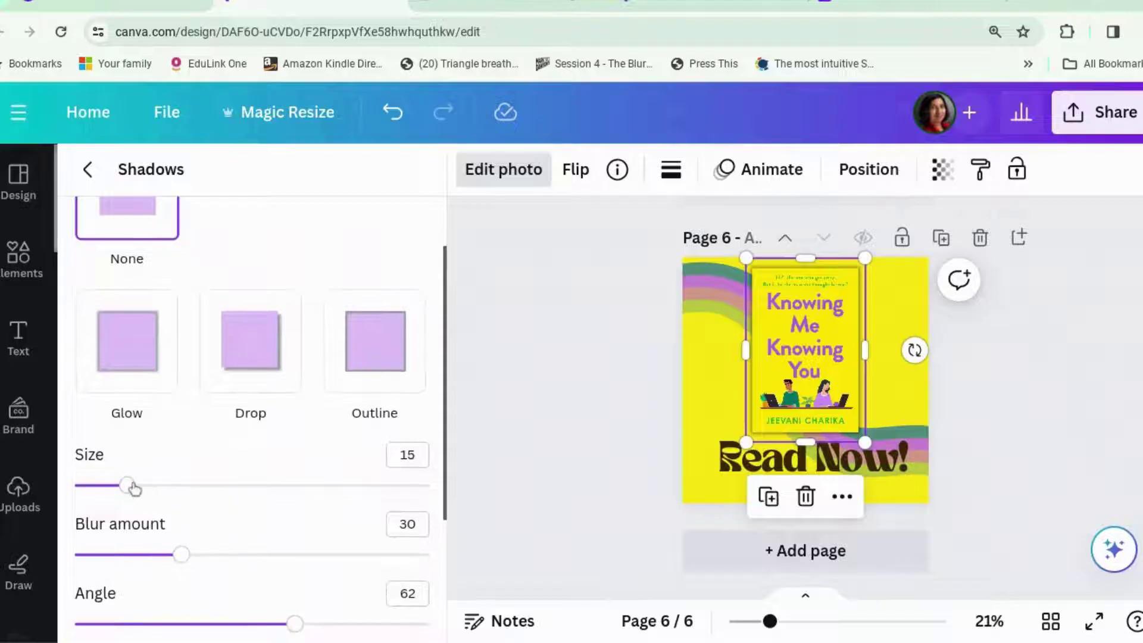
pyautogui.moveTo(135, 488); pyautogui.dragTo(206, 473)
pyautogui.scroll(-1, 173, 502)
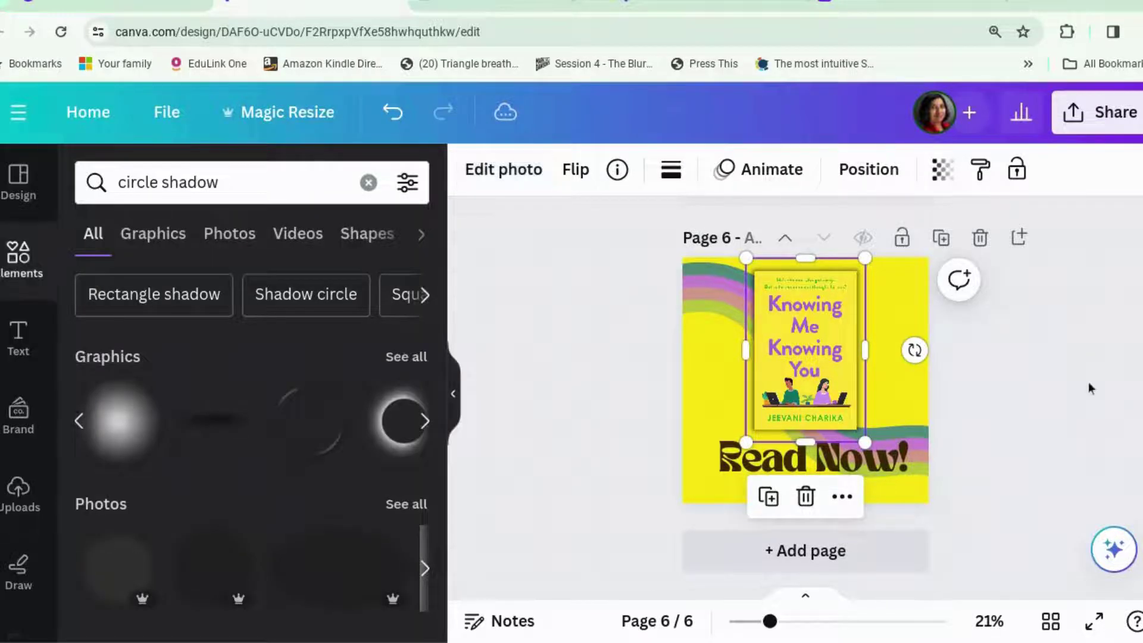
# Deselect the cover, scroll up, and switch to the browser tab holding the second carousel design.
pyautogui.click(1088, 385)
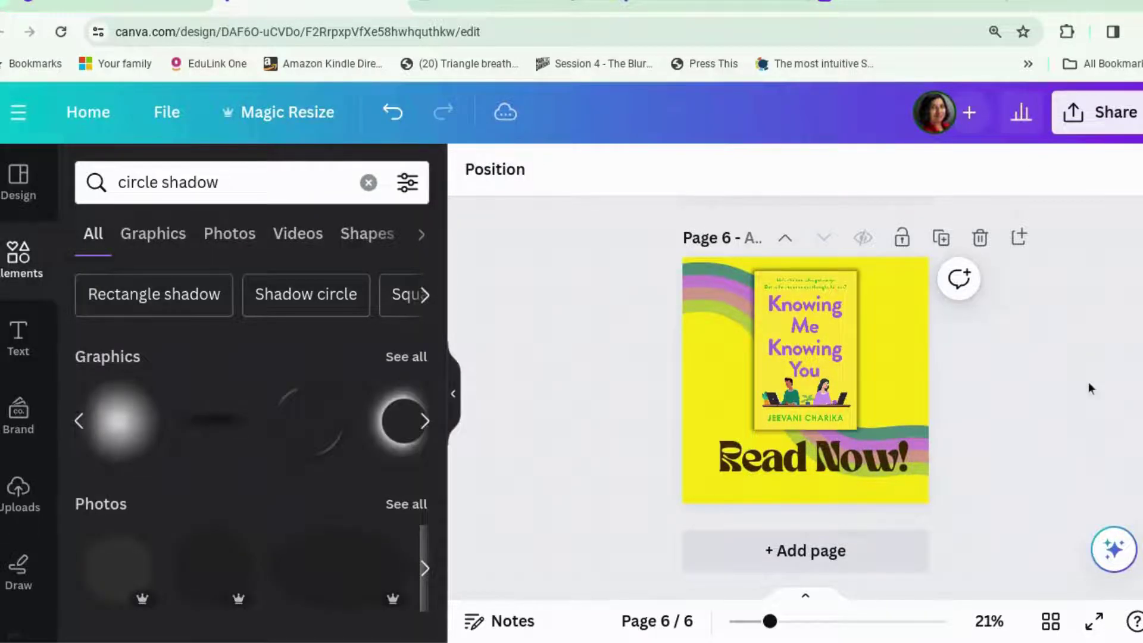
pyautogui.scroll(10, 1035, 411)
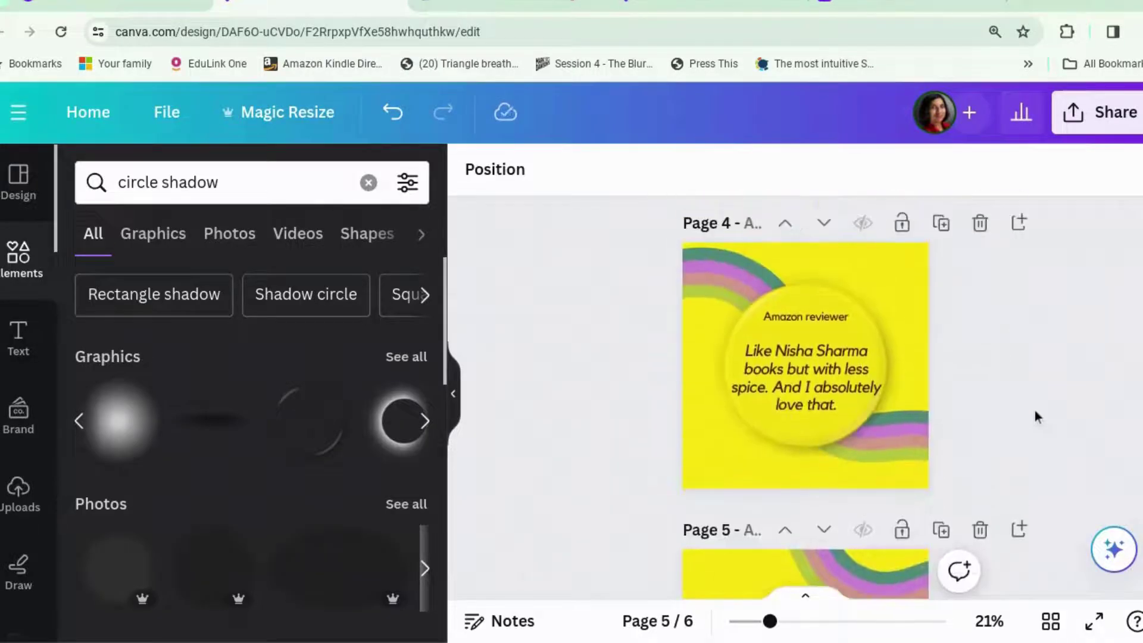
pyautogui.scroll(5, 1035, 412)
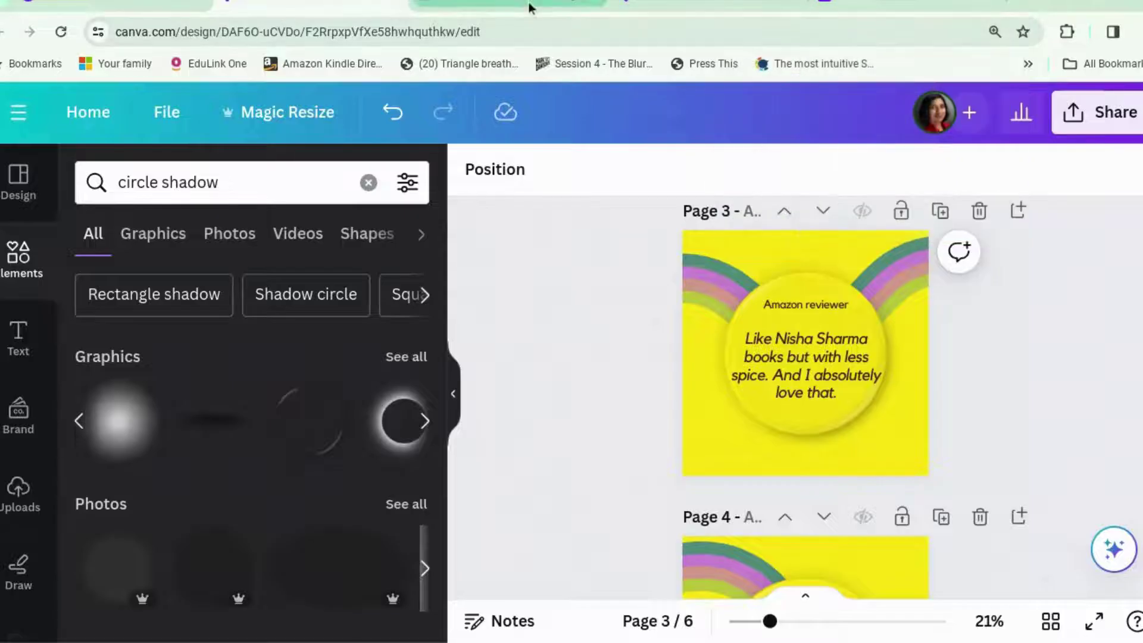
pyautogui.click(697, 4)
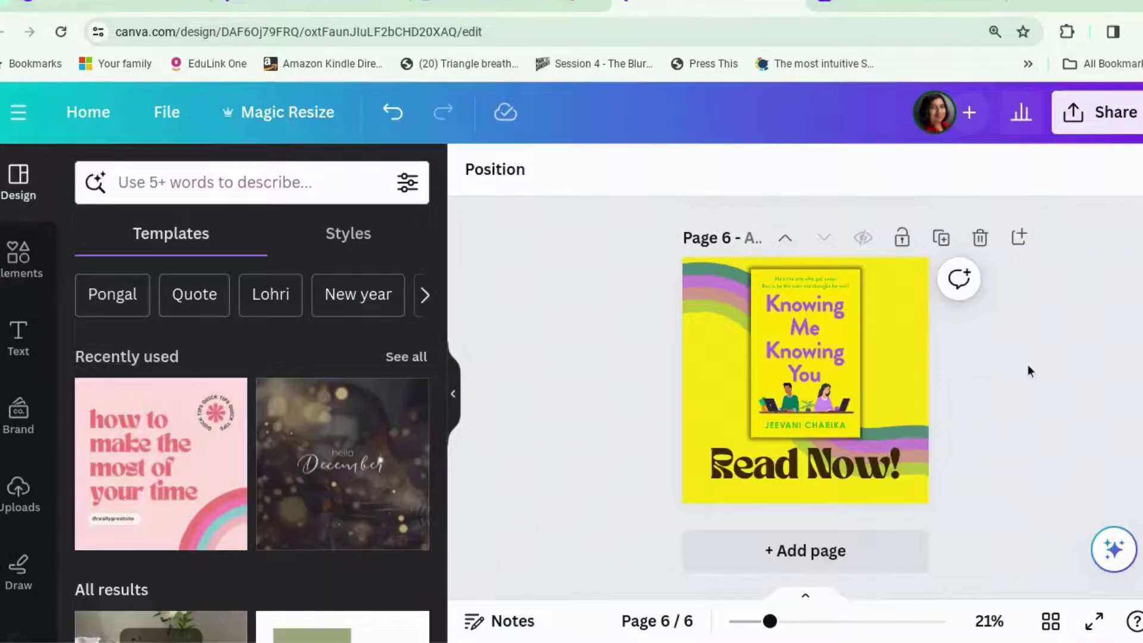
# Zoom the second design to 38% and scroll through all six slides, then back to the cover.
pyautogui.scroll(15, 1027, 366)
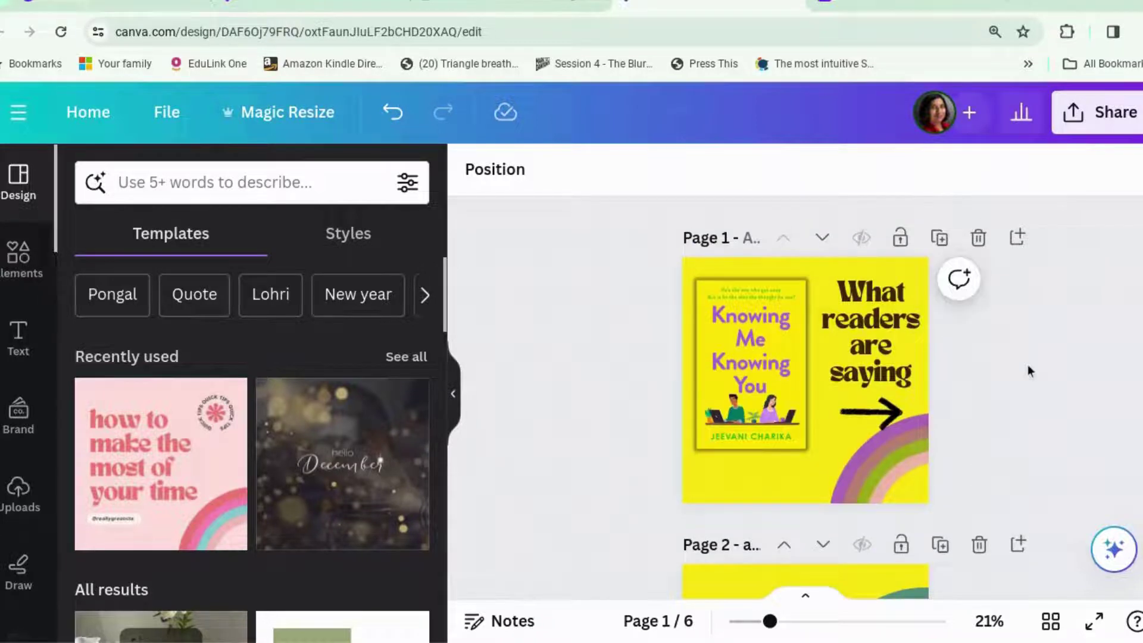
pyautogui.scroll(-1, 1028, 365)
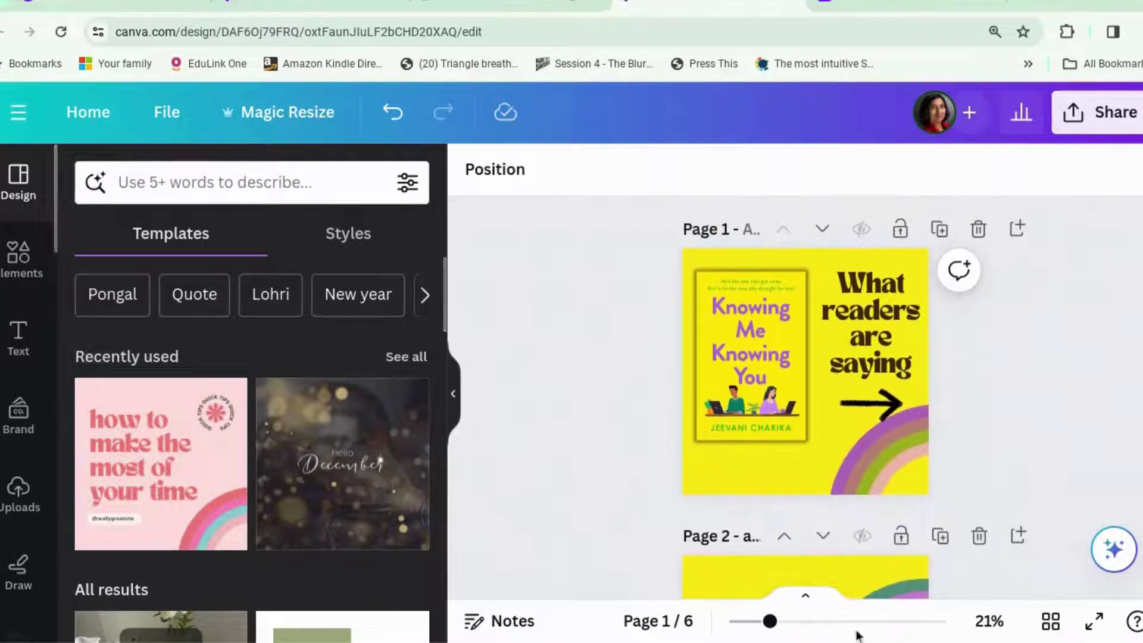
pyautogui.moveTo(771, 621); pyautogui.dragTo(803, 621)
pyautogui.scroll(1, 882, 562)
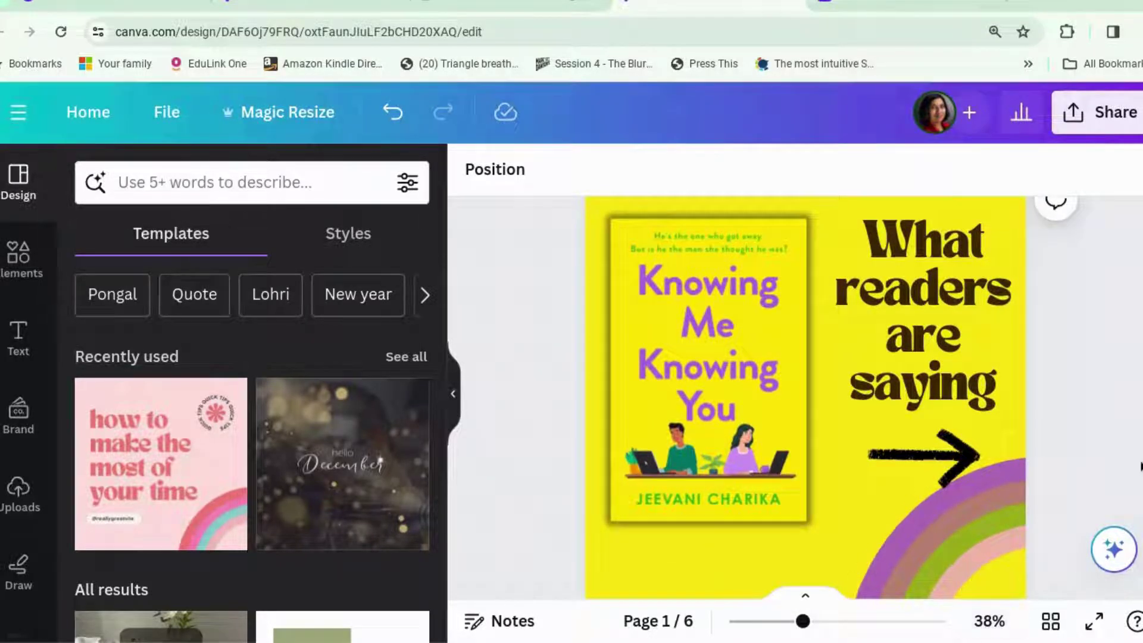
pyautogui.scroll(-5, 1120, 448)
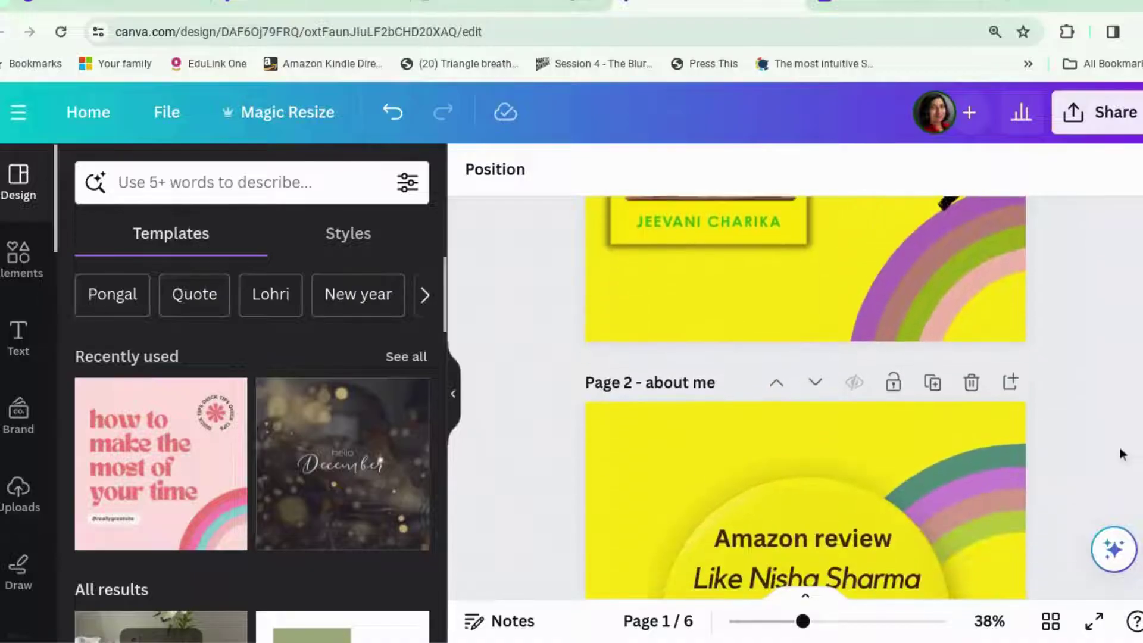
pyautogui.scroll(-3, 1119, 448)
pyautogui.scroll(-1, 1120, 447)
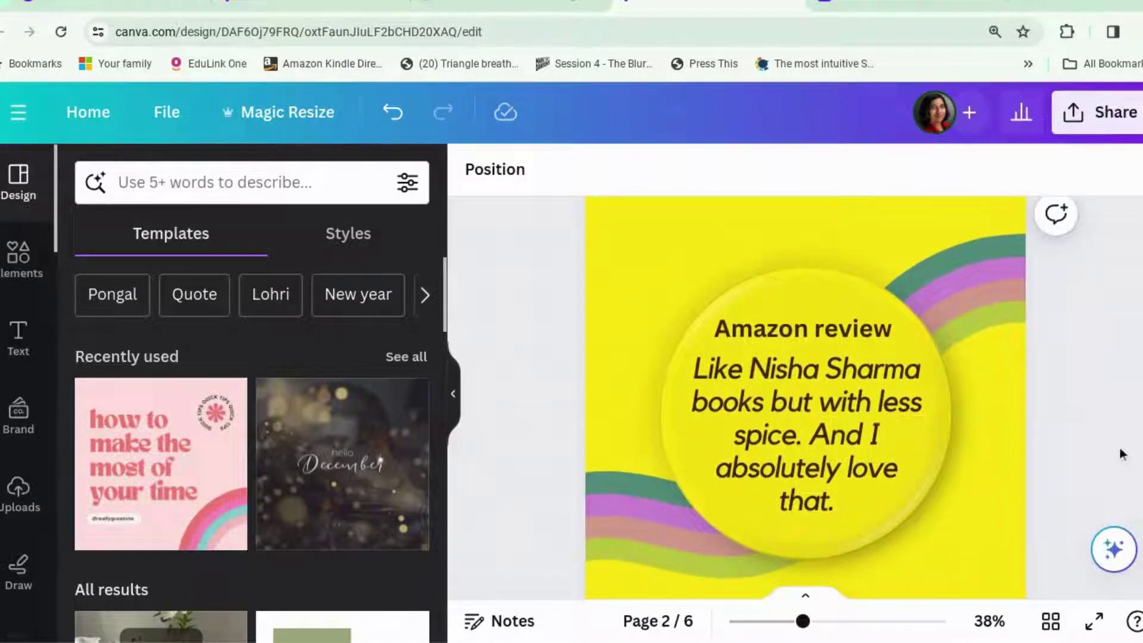
pyautogui.scroll(-7, 1120, 448)
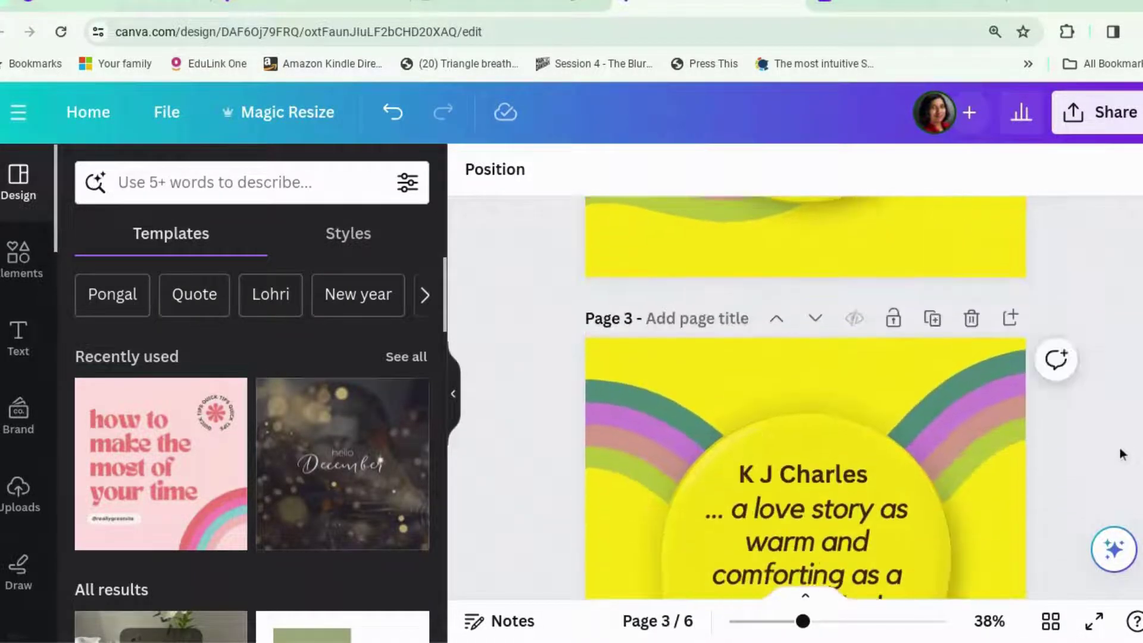
pyautogui.scroll(-9, 1120, 448)
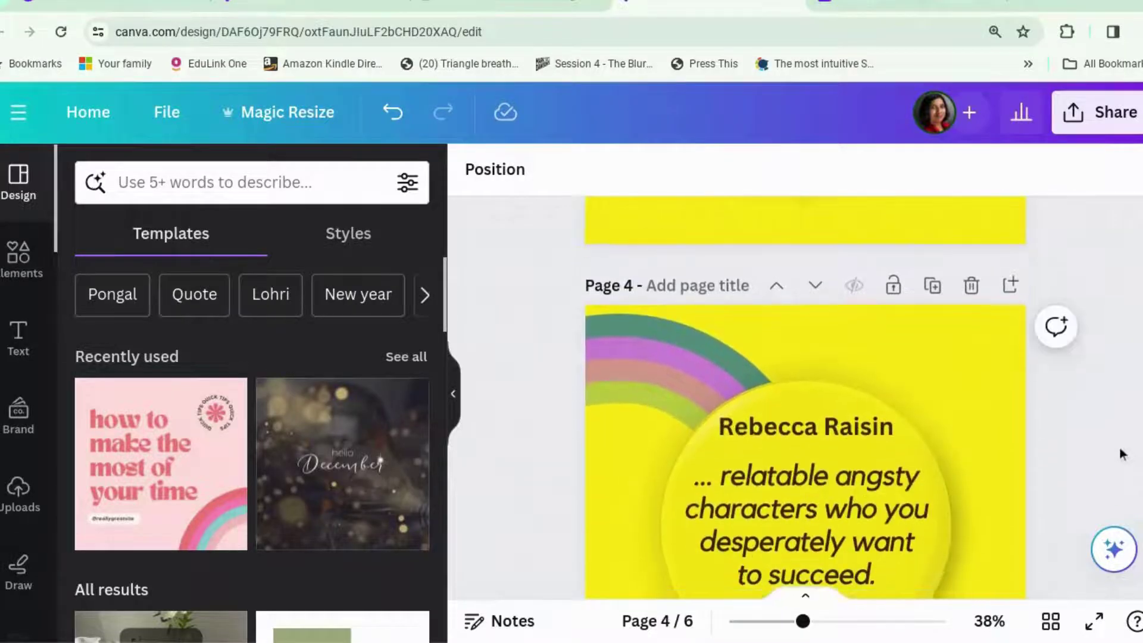
pyautogui.scroll(-7, 1121, 454)
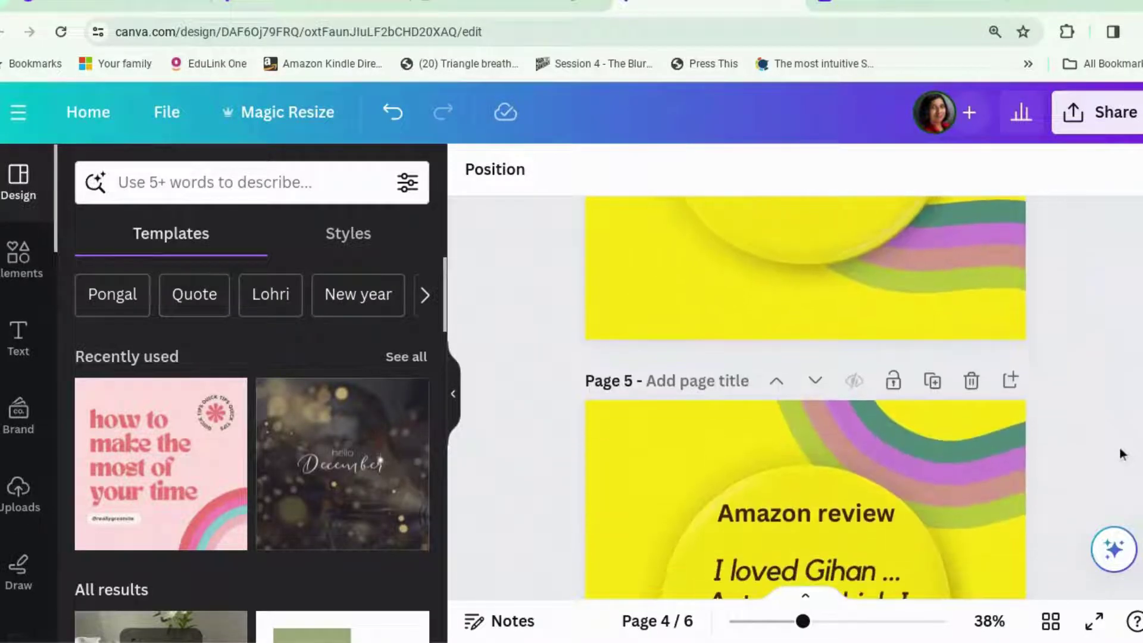
pyautogui.scroll(-6, 1120, 452)
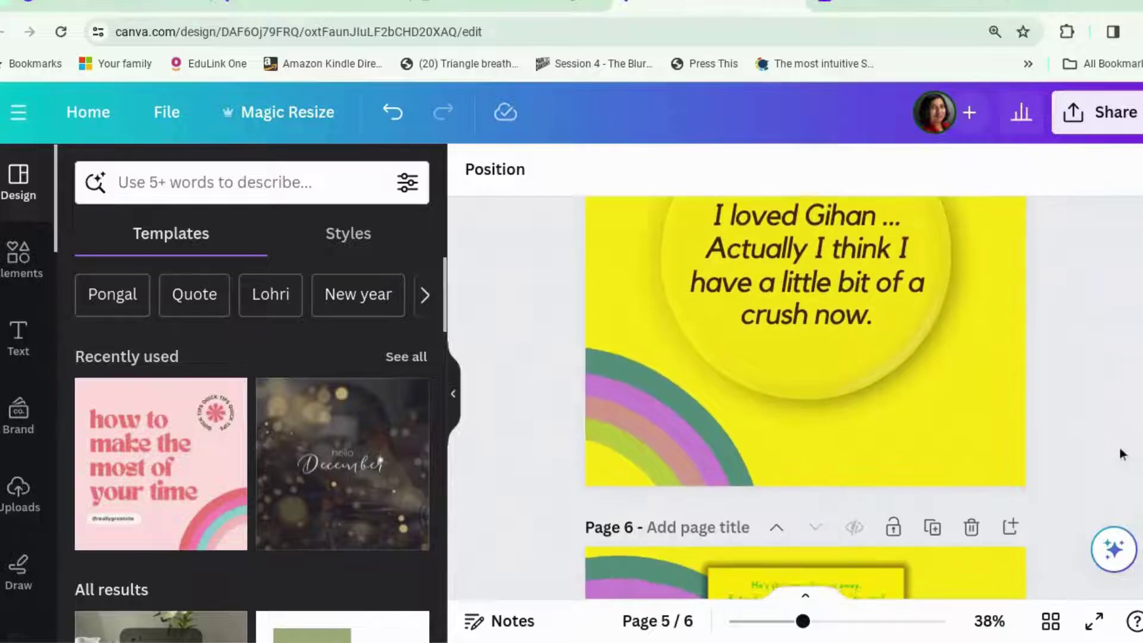
pyautogui.scroll(-8, 1120, 448)
pyautogui.scroll(20, 1120, 448)
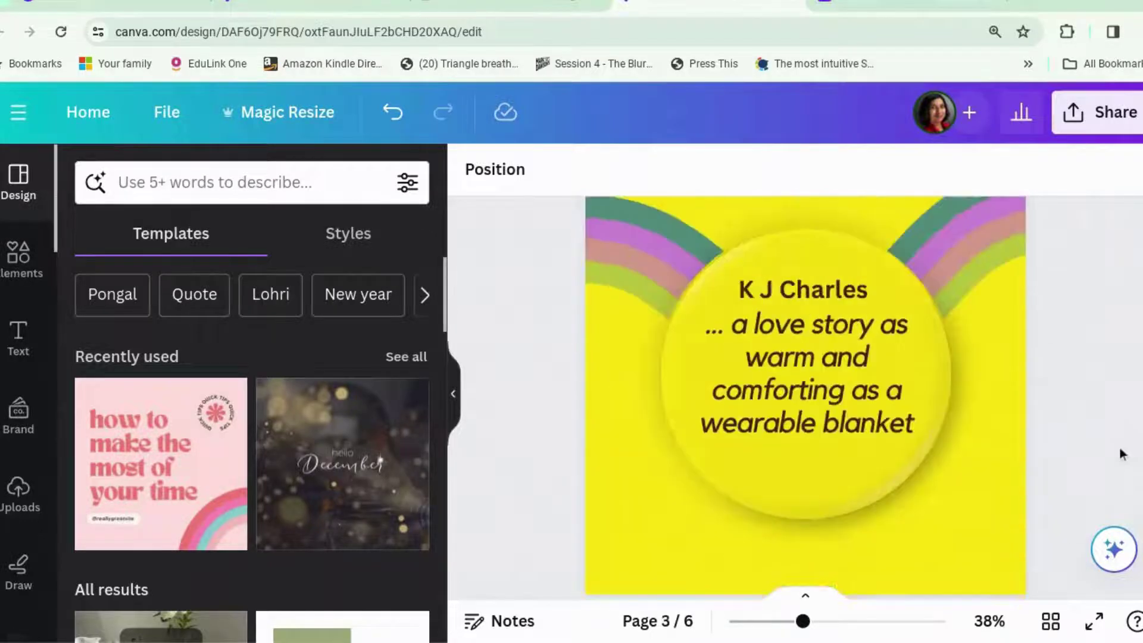
pyautogui.scroll(15, 1120, 448)
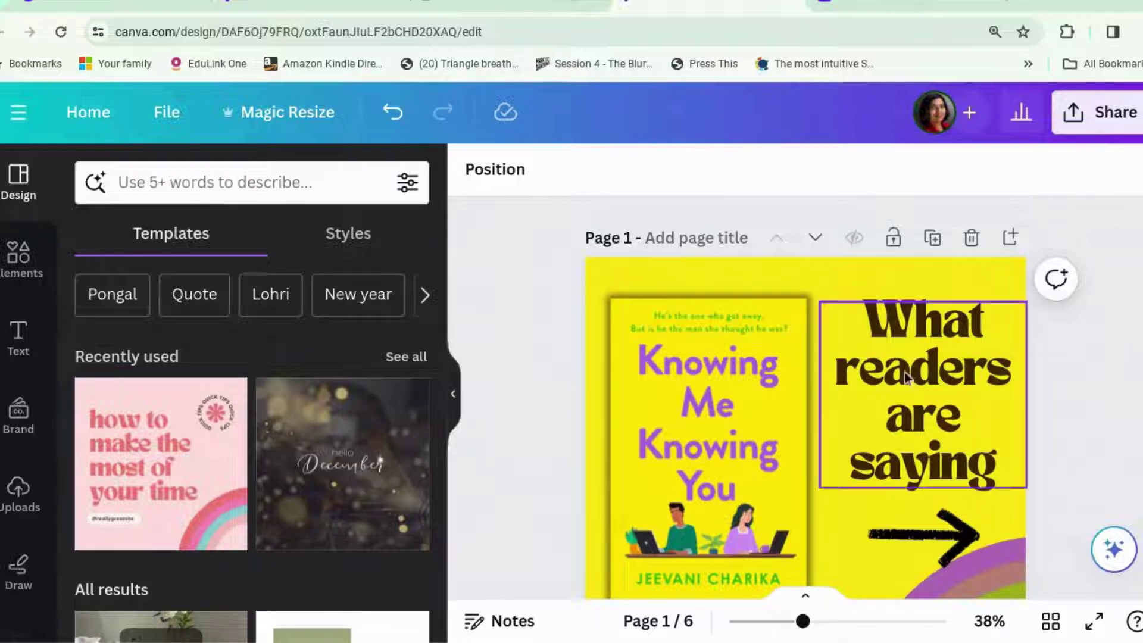
pyautogui.click(839, 289)
pyautogui.click(813, 290)
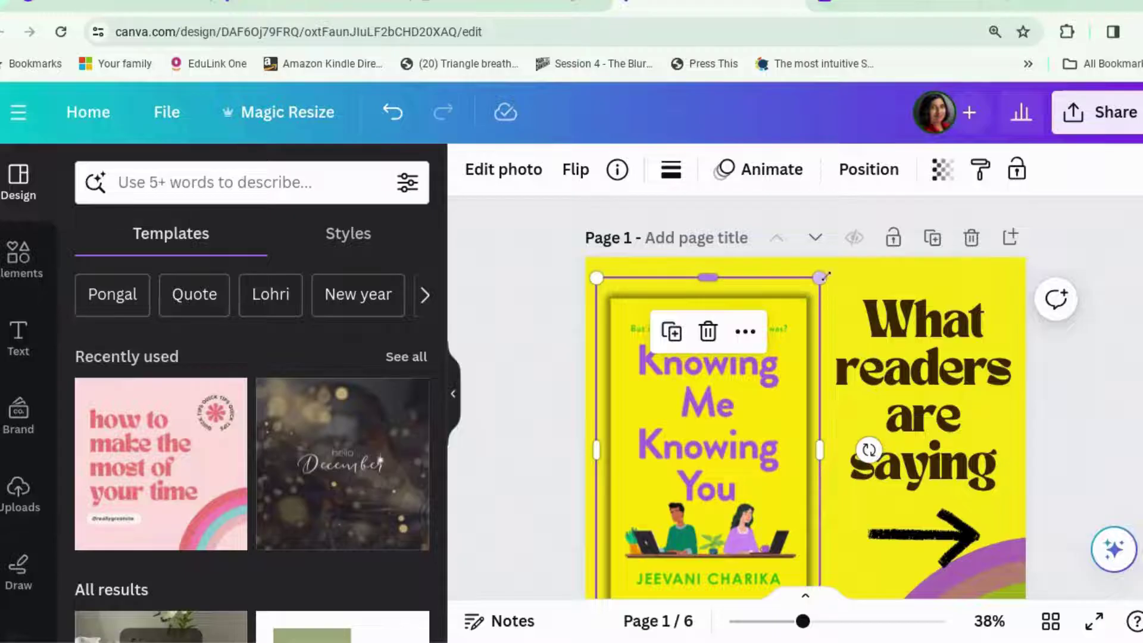
pyautogui.click(854, 273)
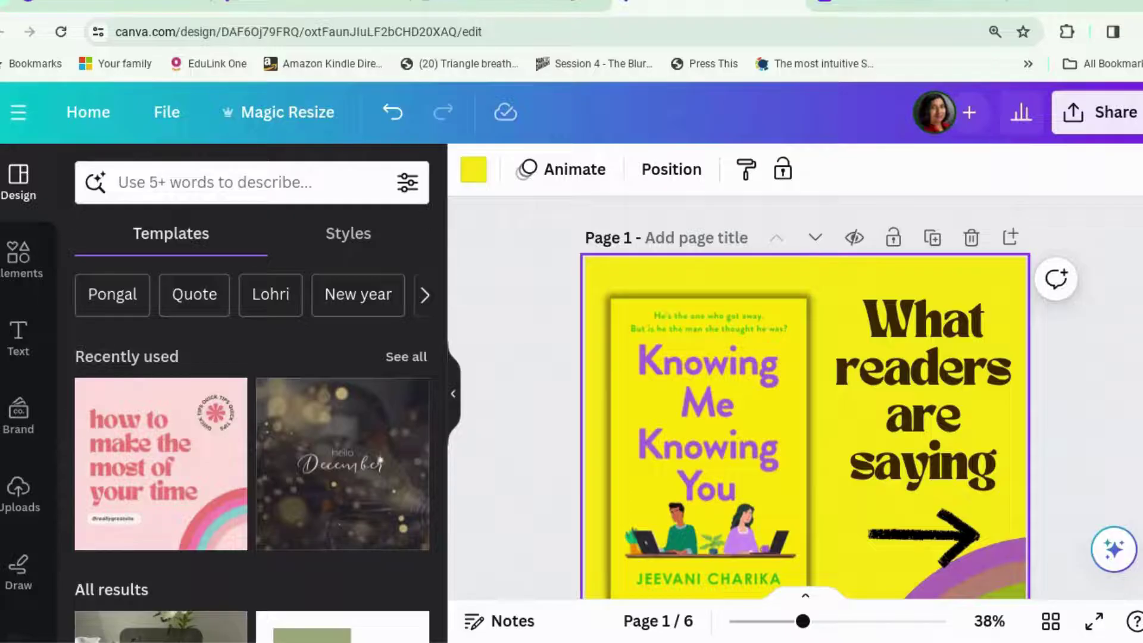
pyautogui.scroll(-3, 855, 267)
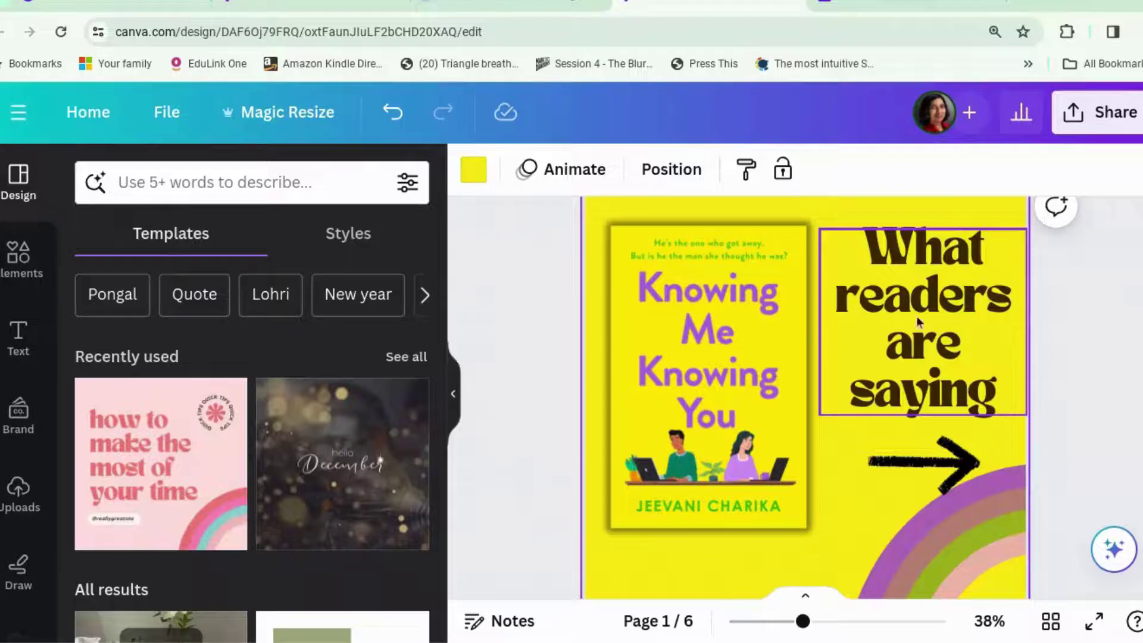
pyautogui.scroll(-10, 1026, 331)
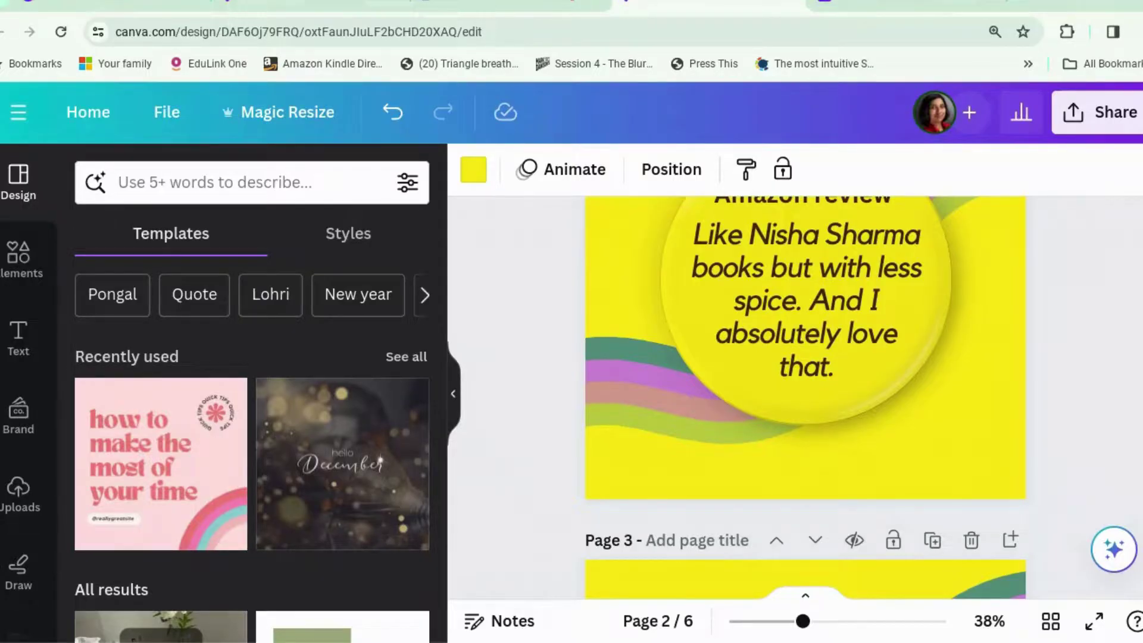
pyautogui.scroll(-10, 1113, 390)
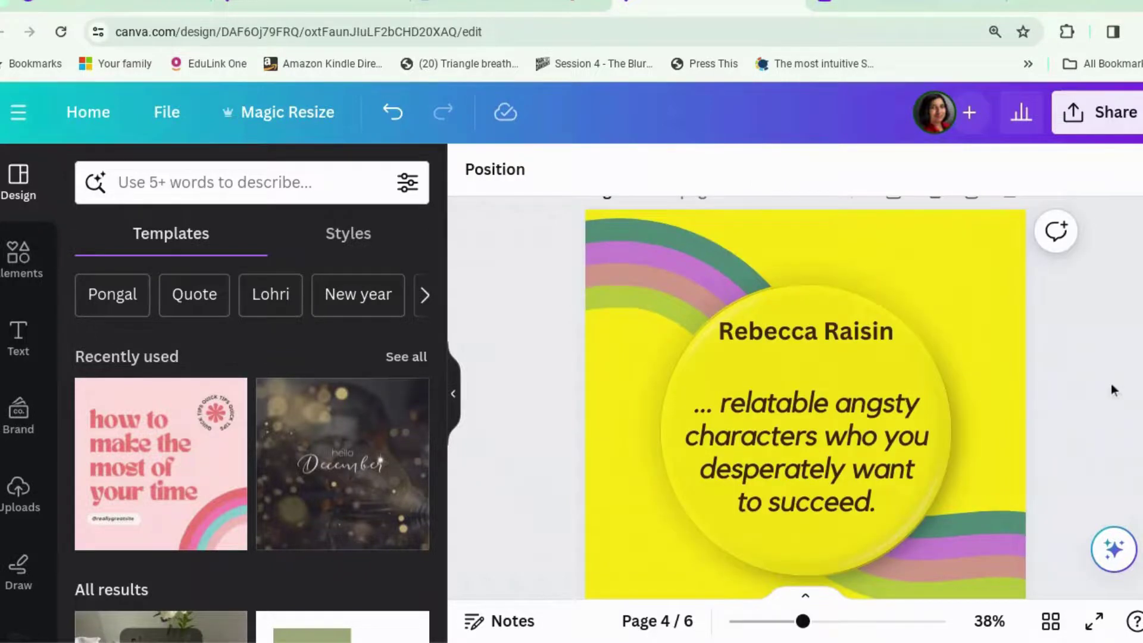